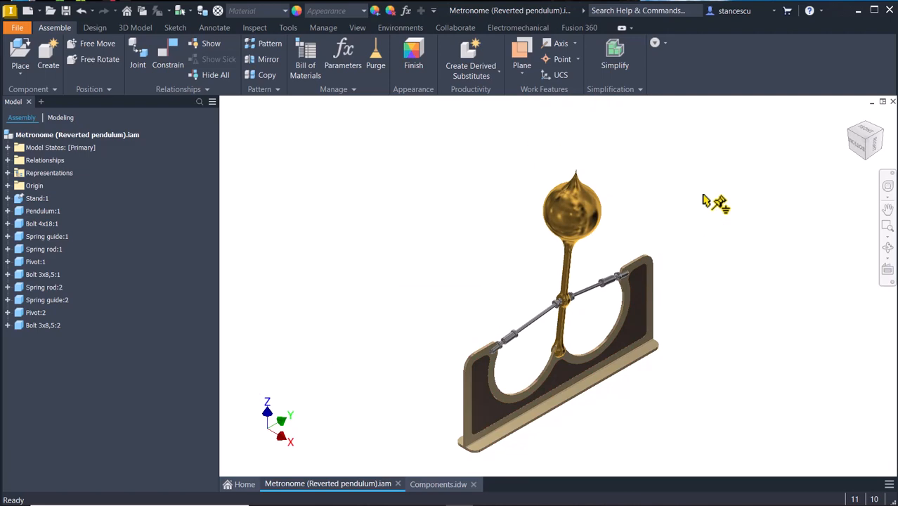
# - Switch to Components.idw and examine the names and quantities of all metronome parts, from pendulum and stand to bolts, pivots and springs
pyautogui.click(435, 483)
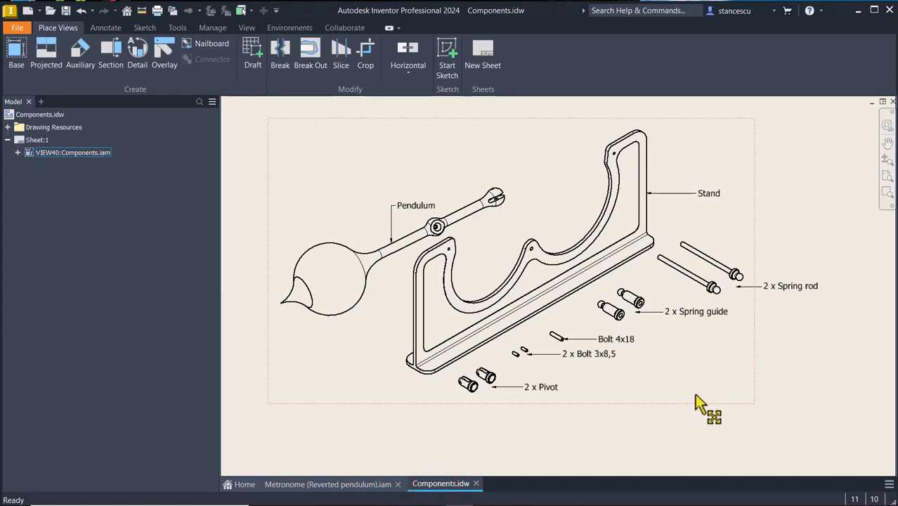
pyautogui.click(731, 188)
pyautogui.scroll(4, 734, 191)
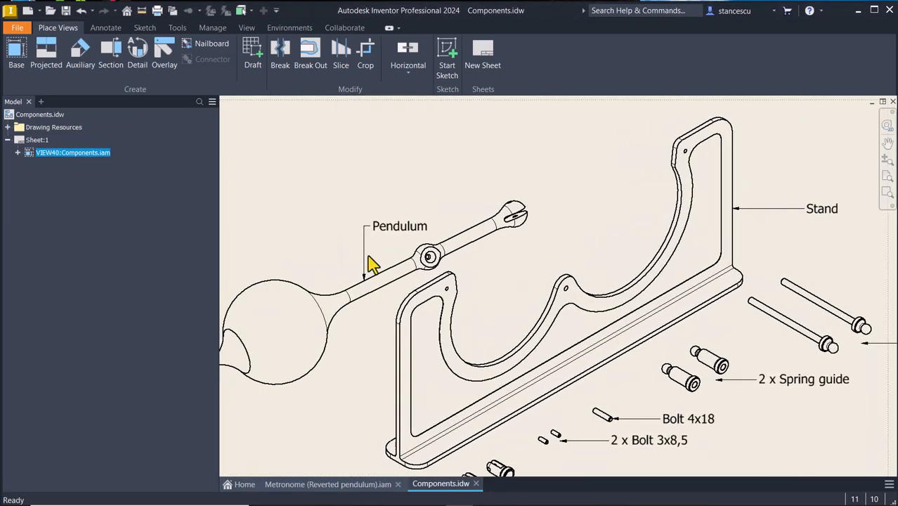
pyautogui.scroll(2, 514, 425)
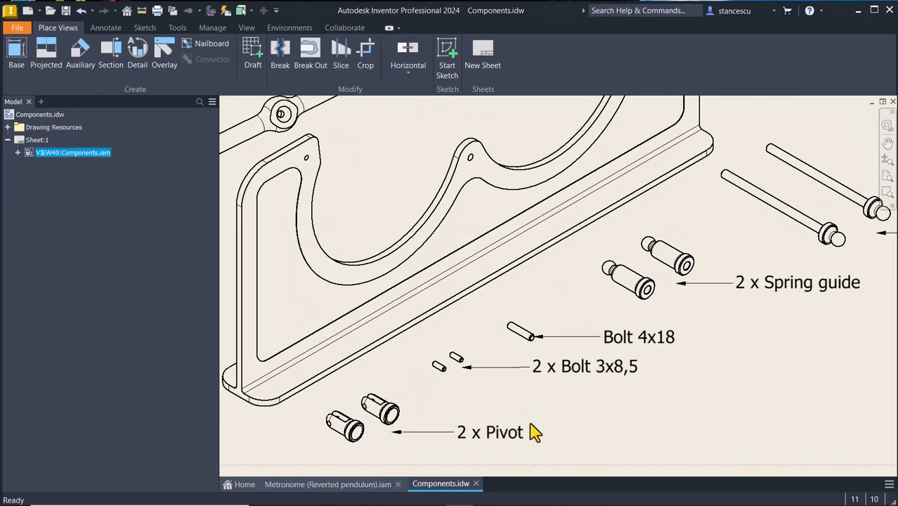
pyautogui.scroll(-1, 631, 351)
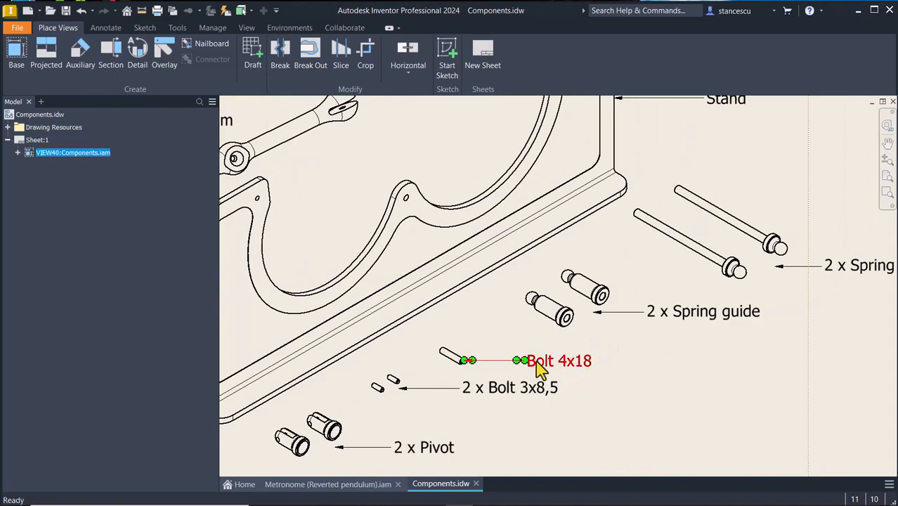
pyautogui.scroll(-1, 555, 365)
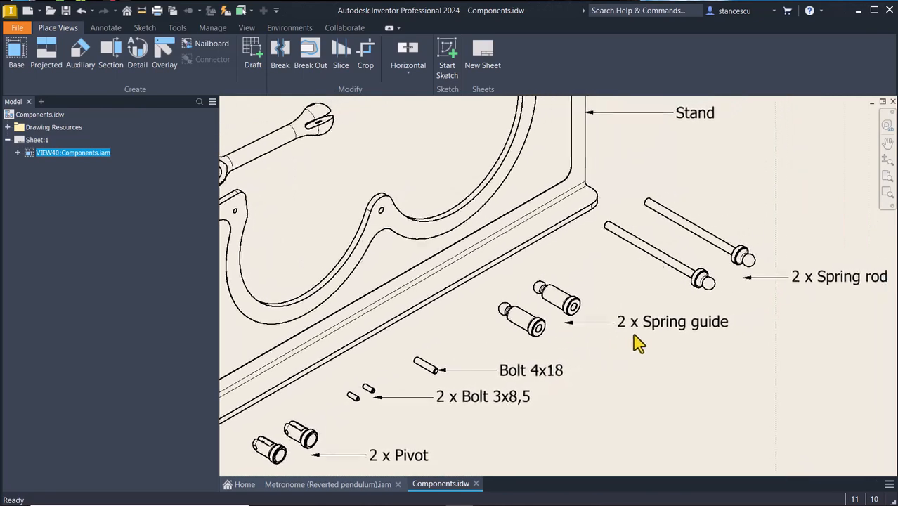
pyautogui.scroll(-1, 636, 346)
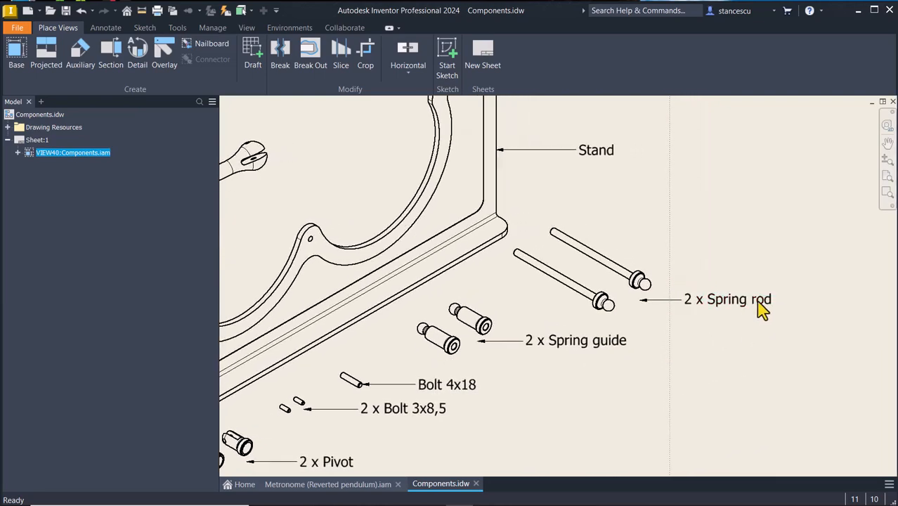
pyautogui.scroll(-1, 759, 302)
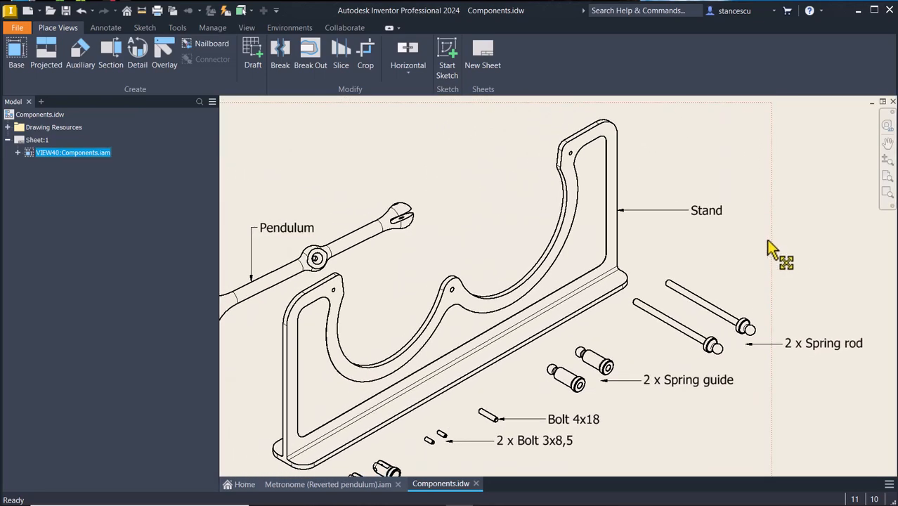
pyautogui.scroll(-2, 768, 241)
pyautogui.press('Num_Lock')
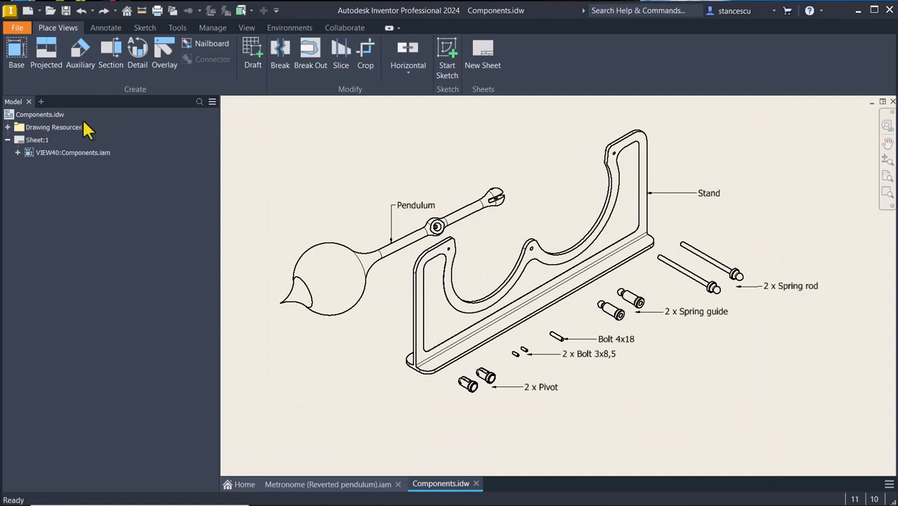
# - Create a new assembly from the metric Standard (mm).iam template and place one Stand.ipt grounded at the origin
pyautogui.click(28, 11)
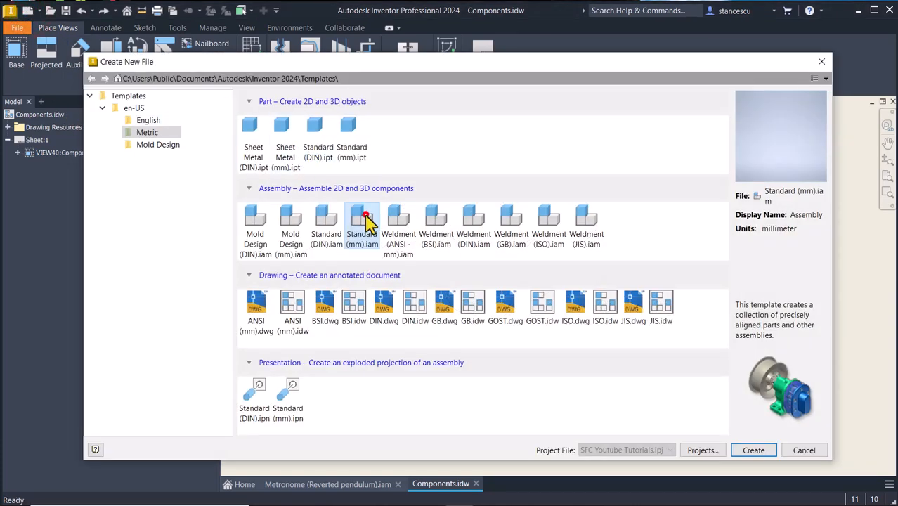
pyautogui.doubleClick(363, 217)
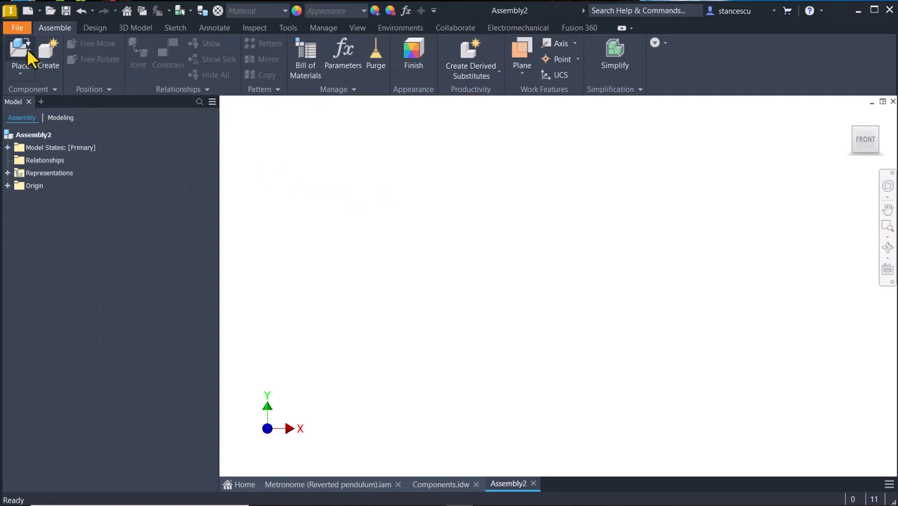
pyautogui.click(30, 60)
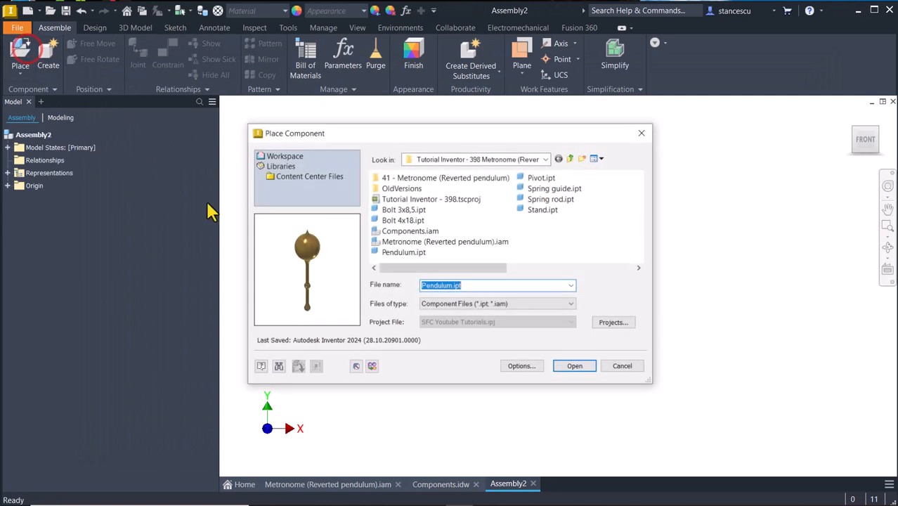
pyautogui.doubleClick(543, 212)
pyautogui.rightClick(479, 255)
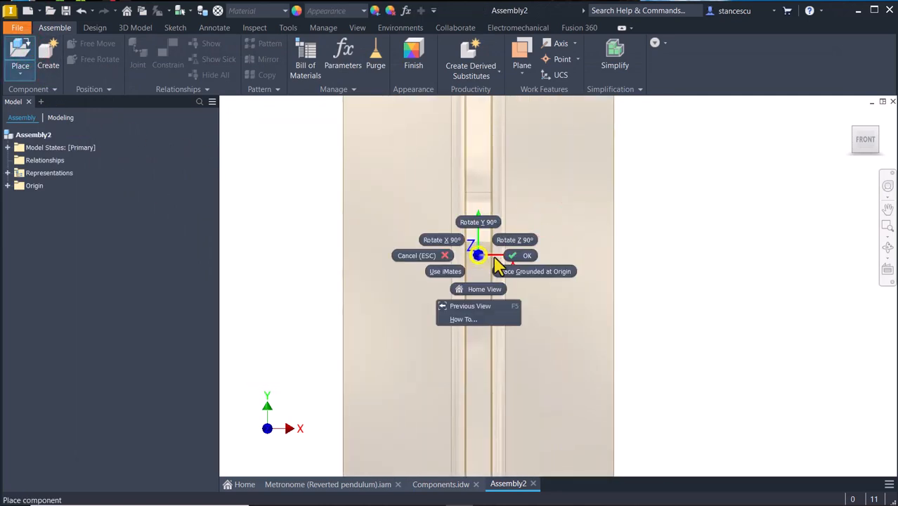
pyautogui.click(530, 279)
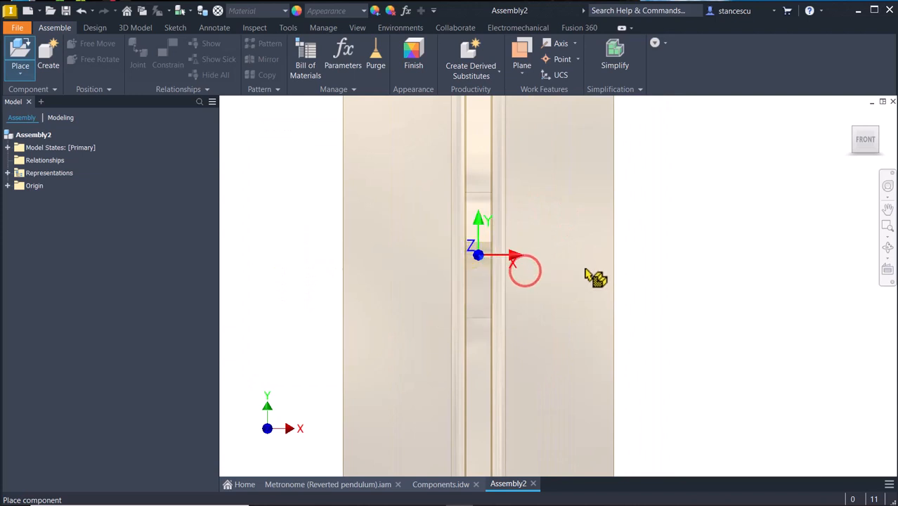
pyautogui.press('Escape')
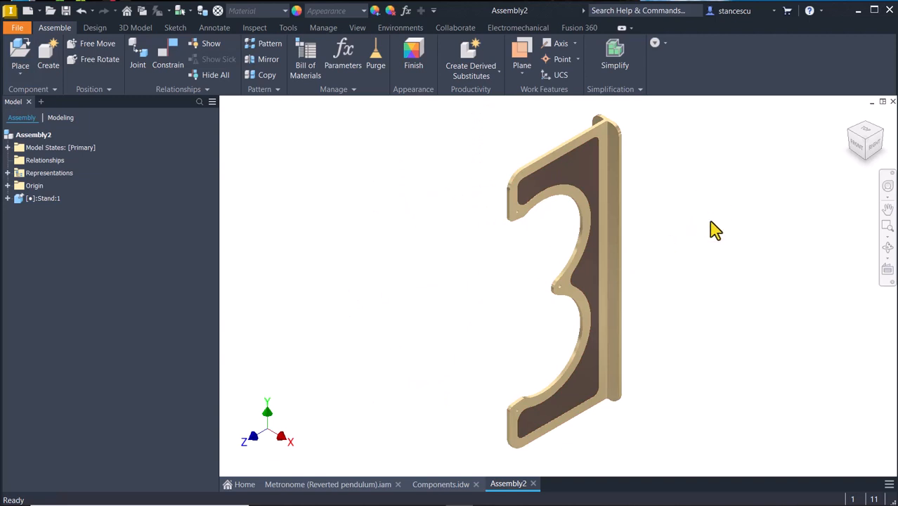
# - Orient the assembly to an isometric view with the stand upright on its base and set the current view as home
pyautogui.keyDown('shift'); pyautogui.moveTo(711, 222); pyautogui.dragTo(264, 338, button='middle'); pyautogui.keyUp('shift')
pyautogui.keyDown('shift'); pyautogui.moveTo(279, 420); pyautogui.dragTo(284, 421, button='middle'); pyautogui.keyUp('shift')
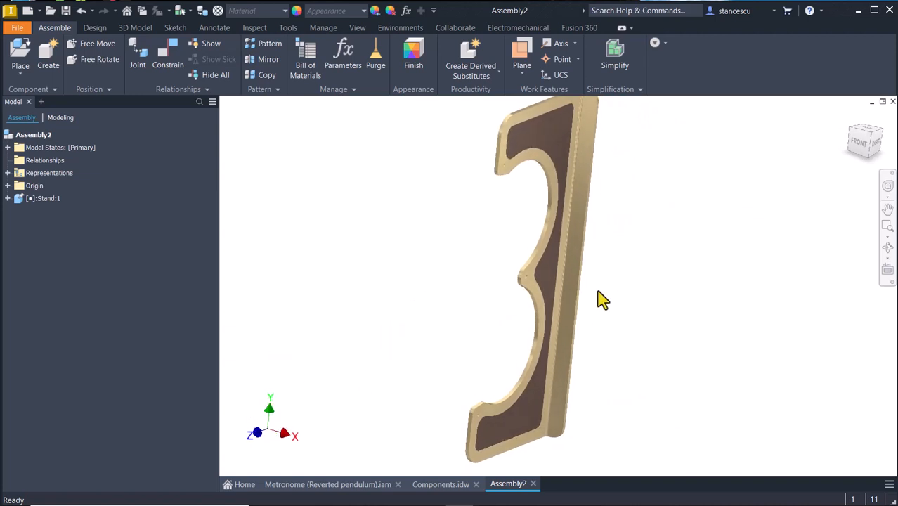
pyautogui.keyDown('shift'); pyautogui.moveTo(603, 300); pyautogui.dragTo(787, 232, button='middle'); pyautogui.keyUp('shift')
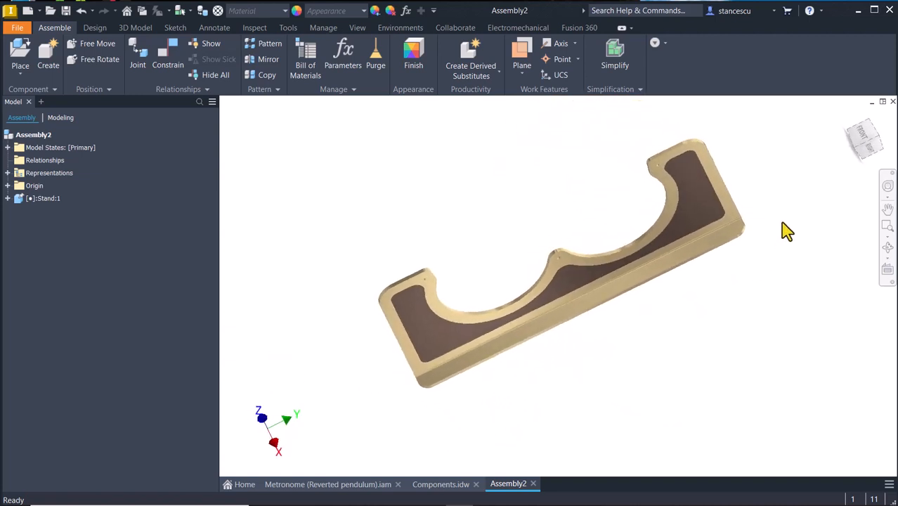
pyautogui.press('F6')
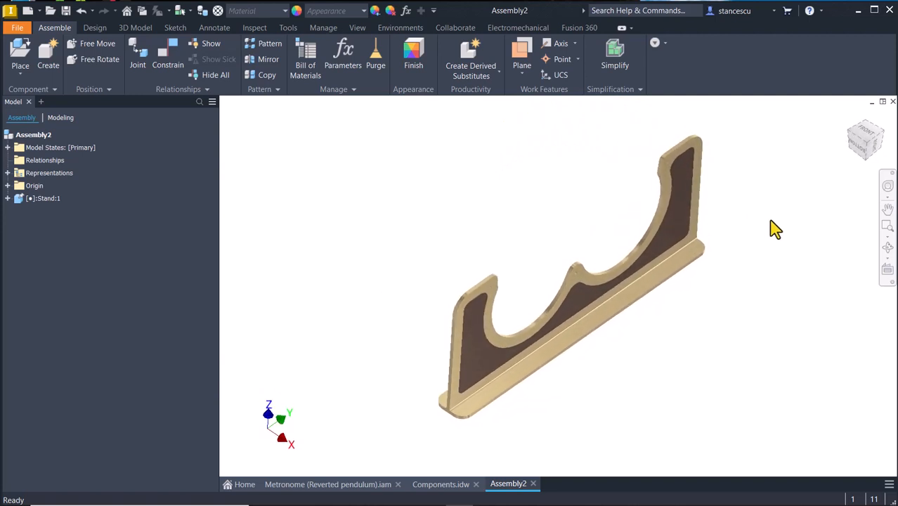
pyautogui.click(866, 142)
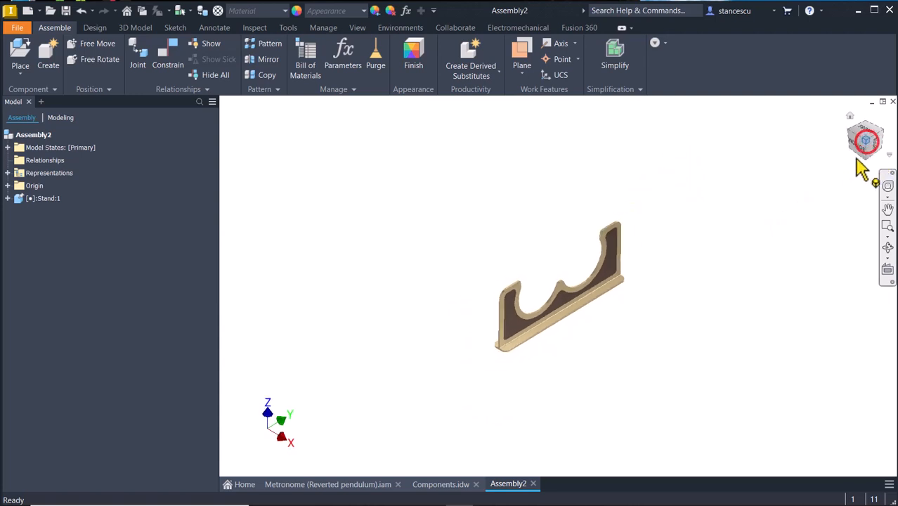
pyautogui.press('Num_Lock')
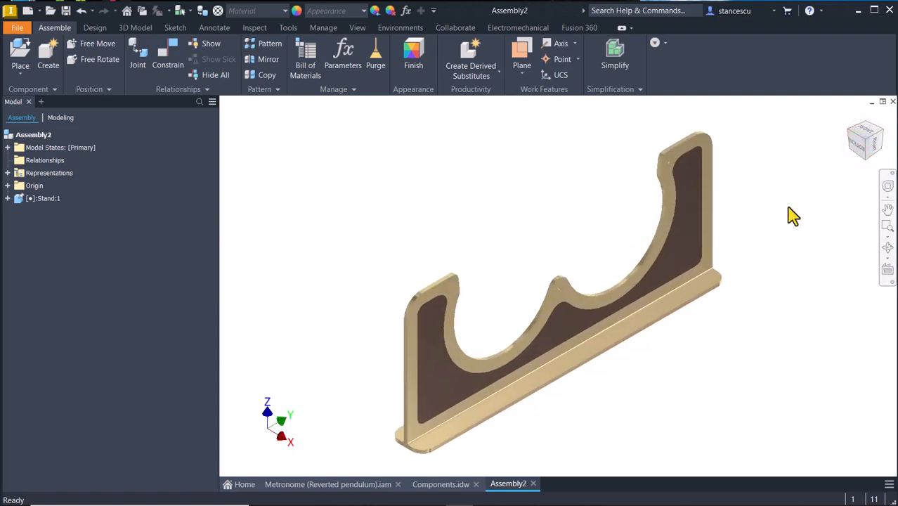
pyautogui.rightClick(866, 146)
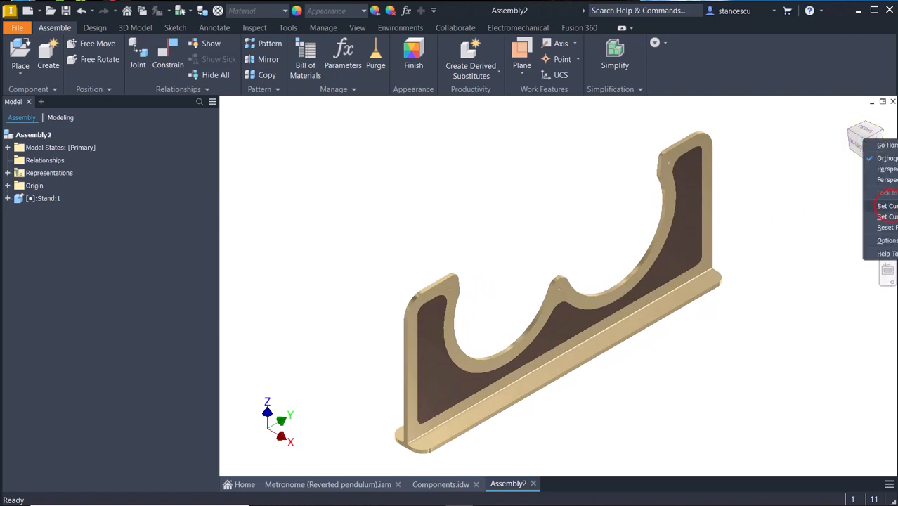
pyautogui.press('Escape')
# - Check that the stand is grounded, and test the home view by orbiting away and returning to it
pyautogui.click(595, 301)
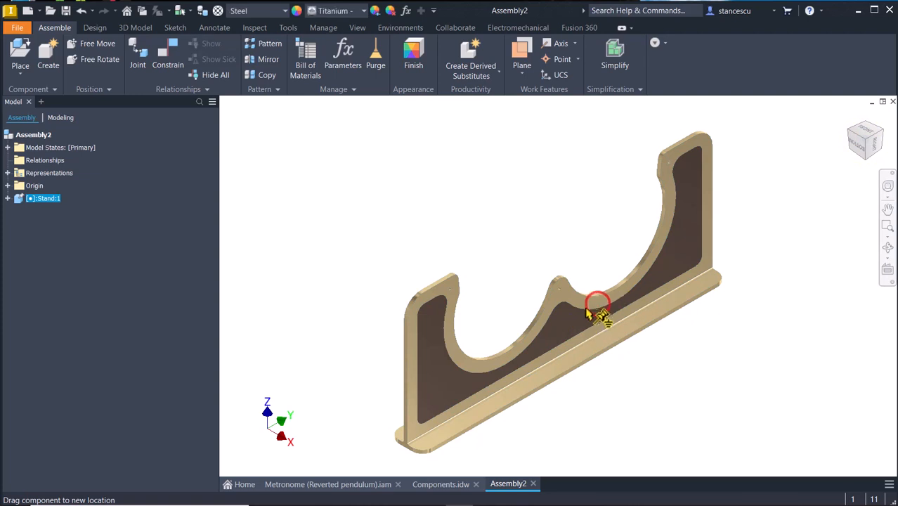
pyautogui.click(582, 242)
pyautogui.keyDown('shift'); pyautogui.moveTo(758, 202); pyautogui.dragTo(800, 160, button='middle'); pyautogui.keyUp('shift')
pyautogui.click(850, 116)
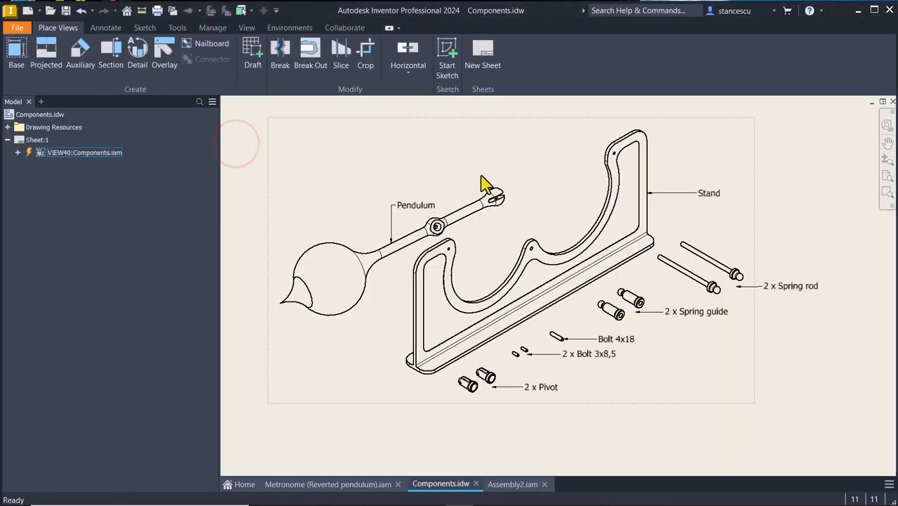
# - In Components.idw, examine the hole in the pendulum's forked end and the matching hole in the stand's middle lug
pyautogui.click(532, 177)
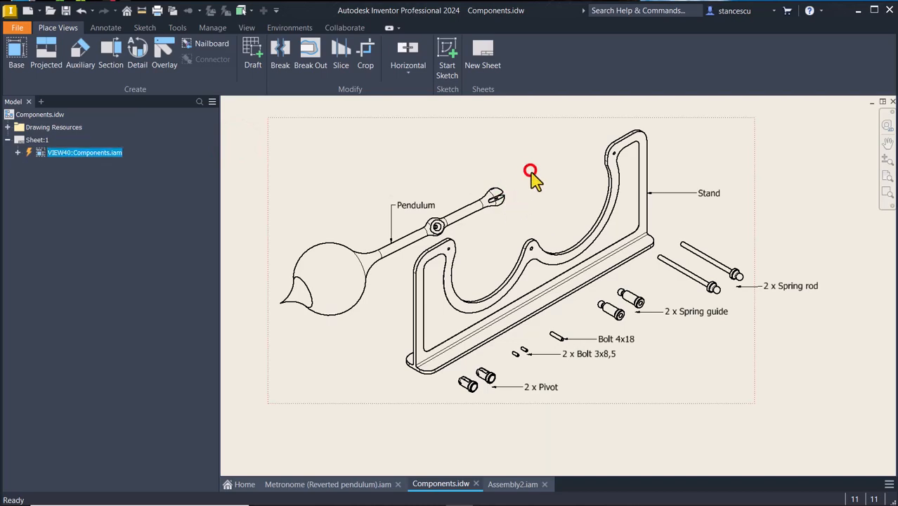
pyautogui.scroll(5, 467, 201)
pyautogui.moveTo(348, 220); pyautogui.dragTo(369, 236, button='middle')
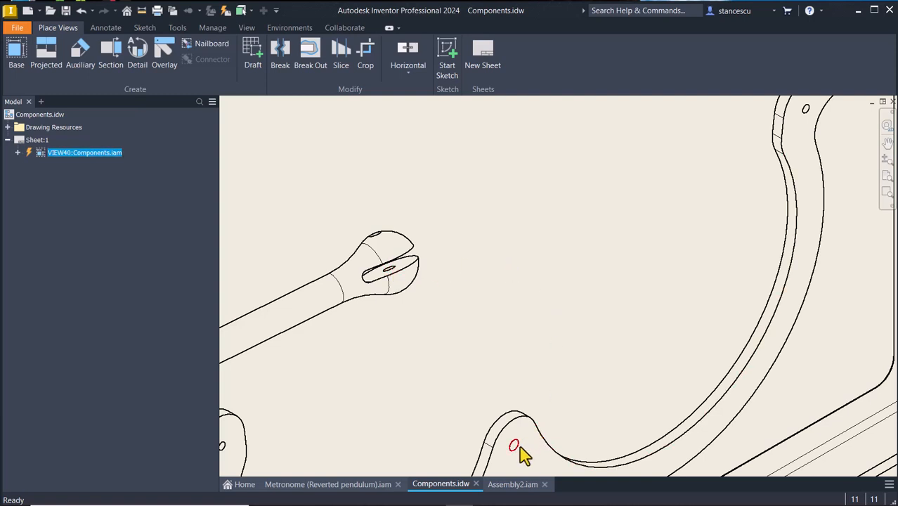
pyautogui.press('Home')
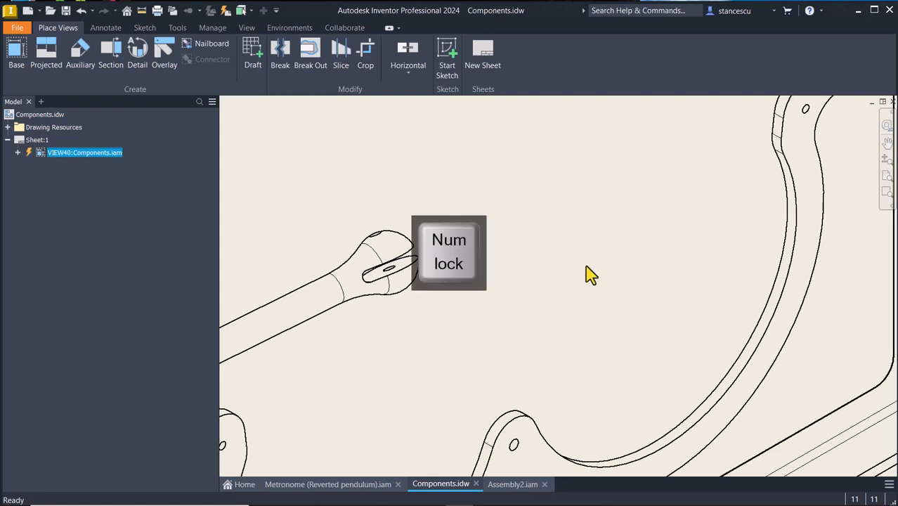
# - Return to Assembly2.iam and place one Pendulum.ipt above the stand
pyautogui.click(515, 483)
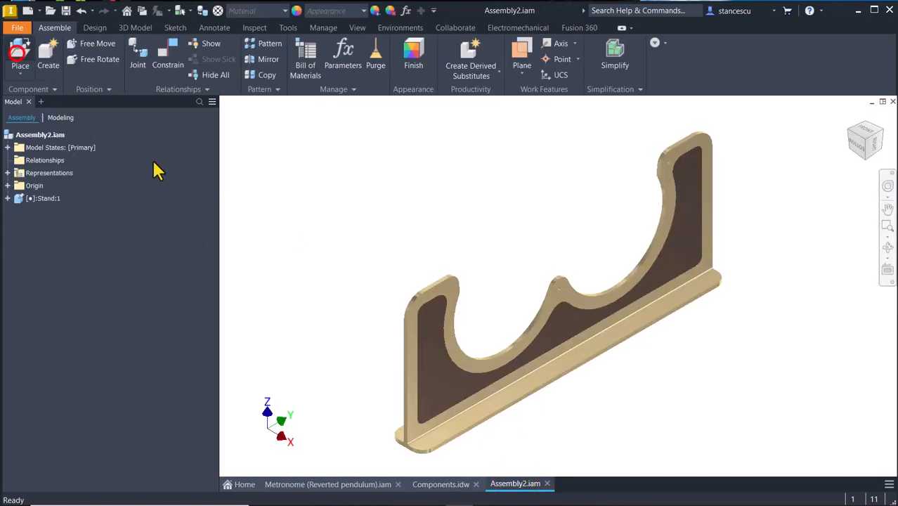
pyautogui.press('p')
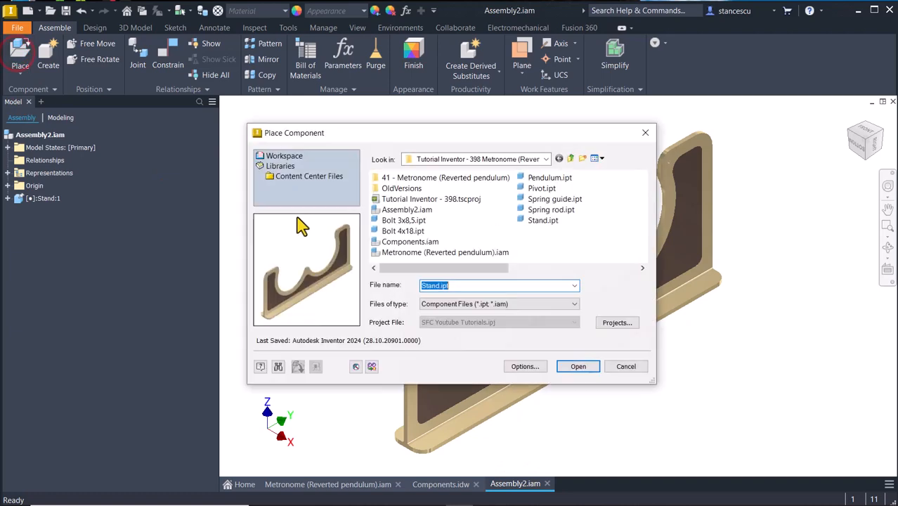
pyautogui.doubleClick(537, 178)
pyautogui.click(501, 176)
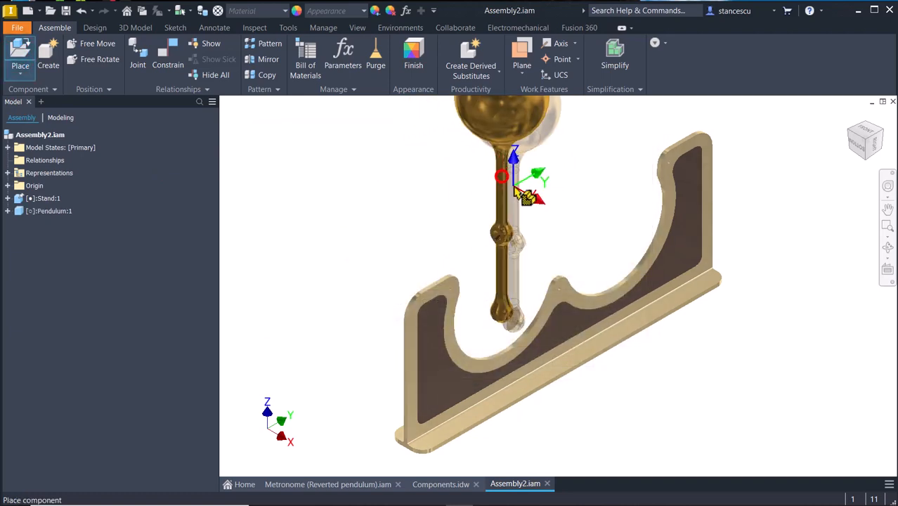
pyautogui.press('Escape')
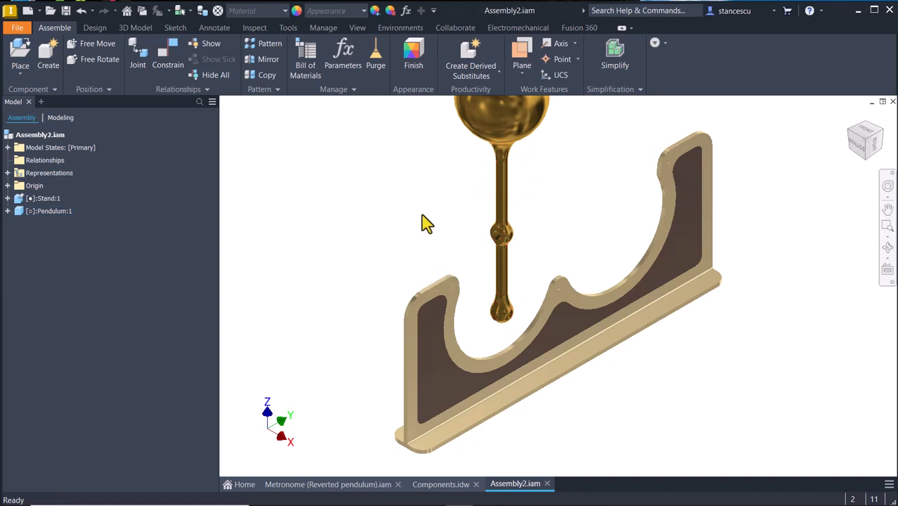
# - Apply an Insert constraint with 0 mm offset between the circular hole edge inside the pendulum's fork and the hole in the stand's middle lug
pyautogui.click(167, 56)
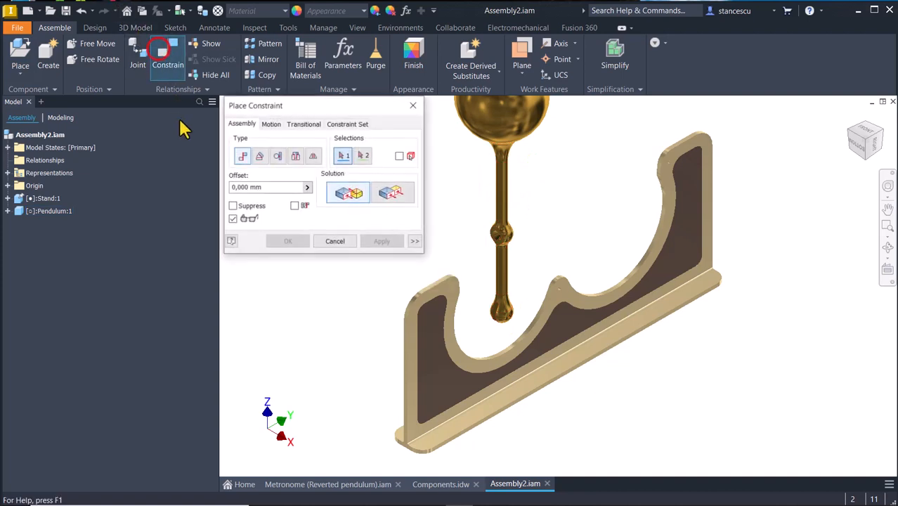
pyautogui.click(296, 156)
pyautogui.scroll(6, 548, 291)
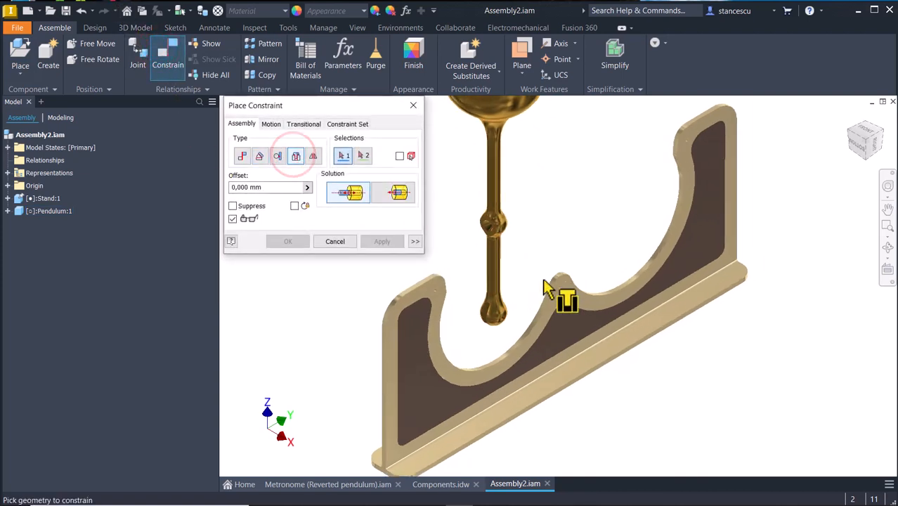
pyautogui.scroll(6, 661, 379)
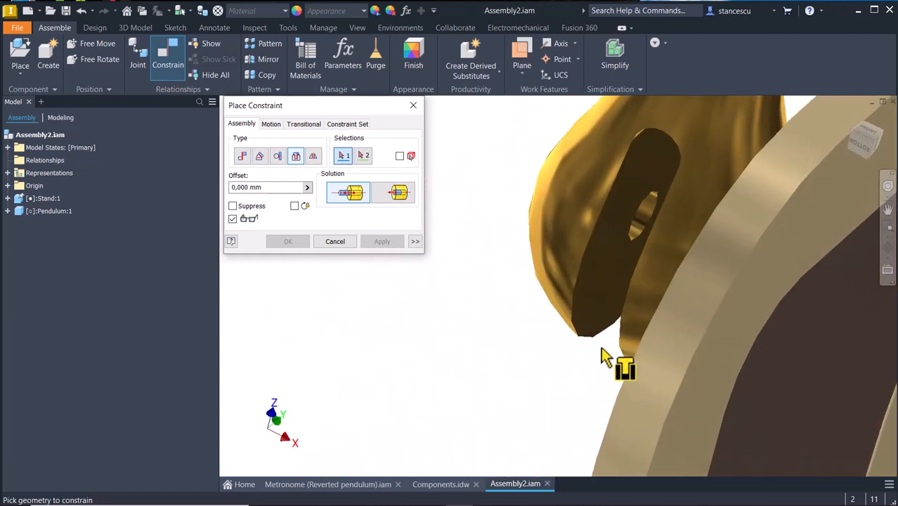
pyautogui.click(623, 273)
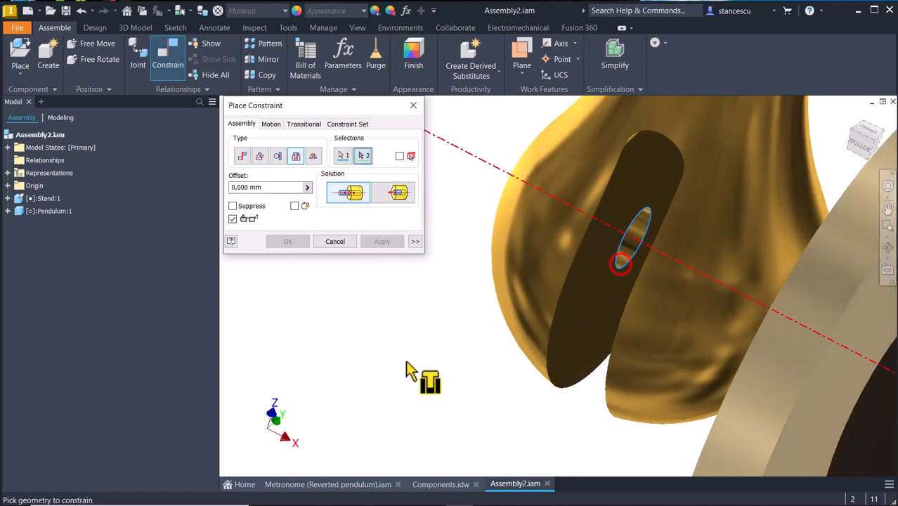
pyautogui.scroll(-5, 407, 372)
pyautogui.scroll(-5, 407, 371)
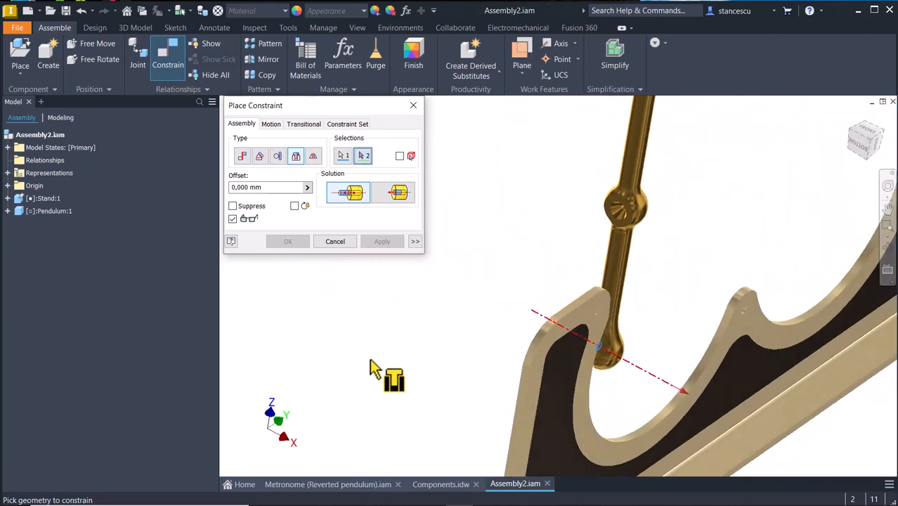
pyautogui.scroll(2, 649, 383)
pyautogui.scroll(3, 726, 366)
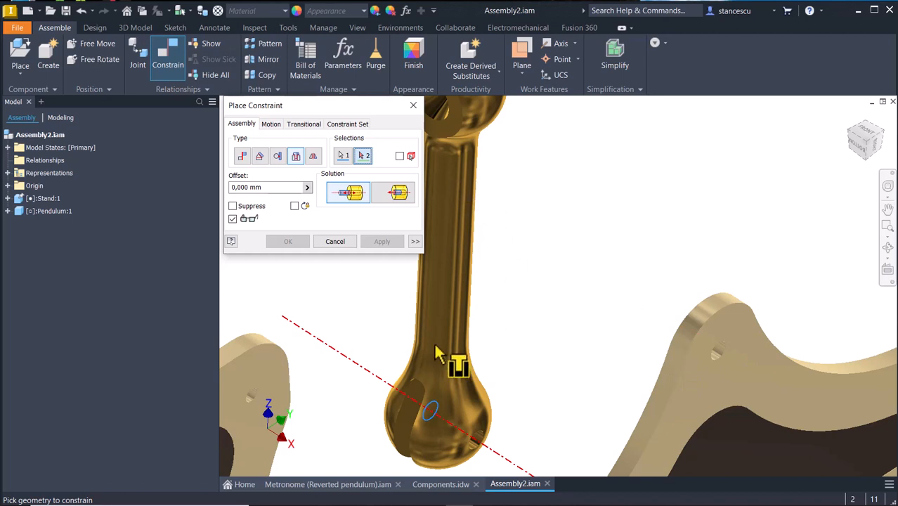
pyautogui.click(717, 357)
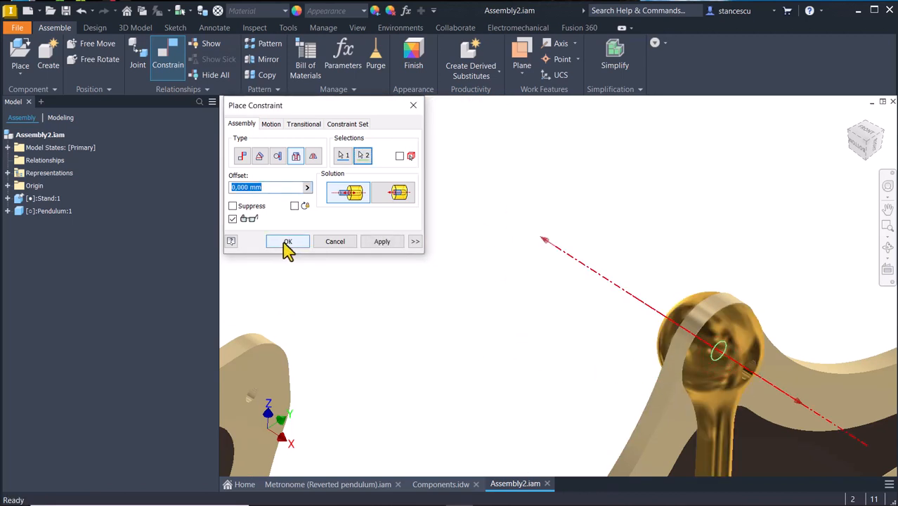
pyautogui.click(381, 242)
pyautogui.click(335, 241)
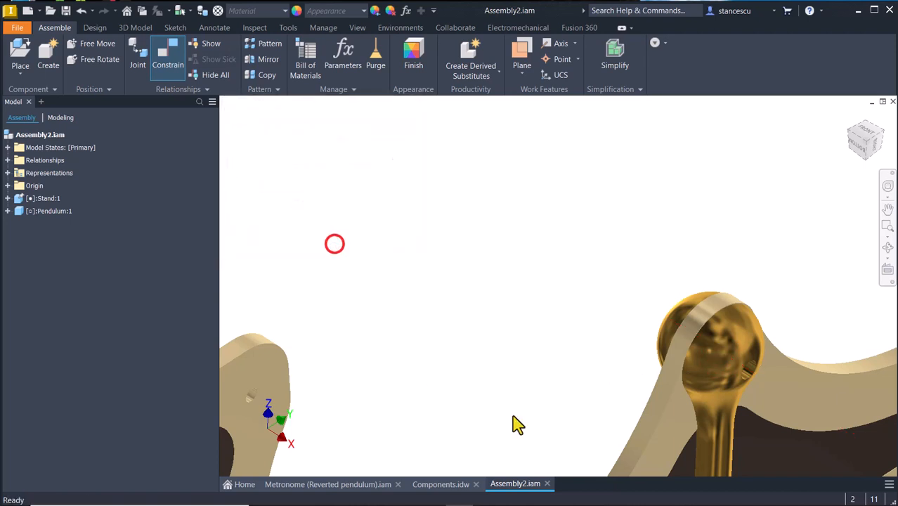
# - Swing the pendulum about its hinge until it stands upright above the stand, and restore the home view
pyautogui.scroll(1, 636, 401)
pyautogui.press('Home')
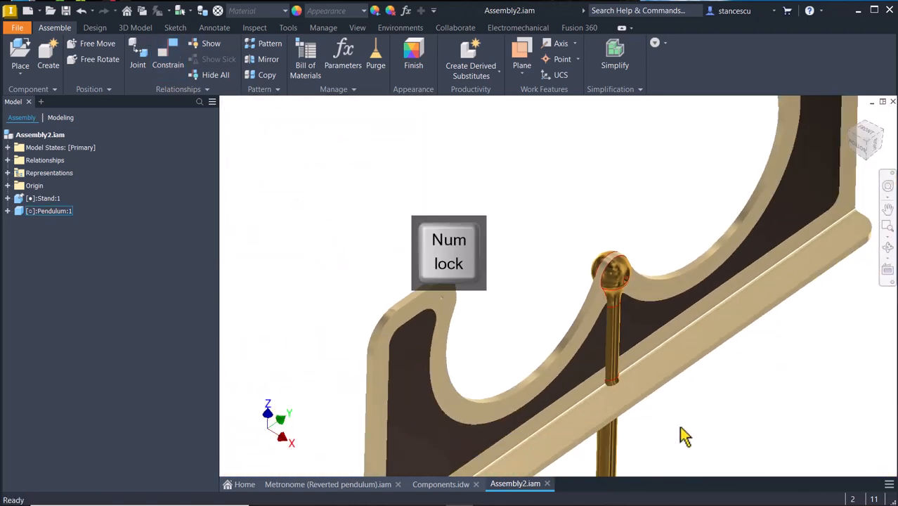
pyautogui.moveTo(545, 356); pyautogui.dragTo(581, 136)
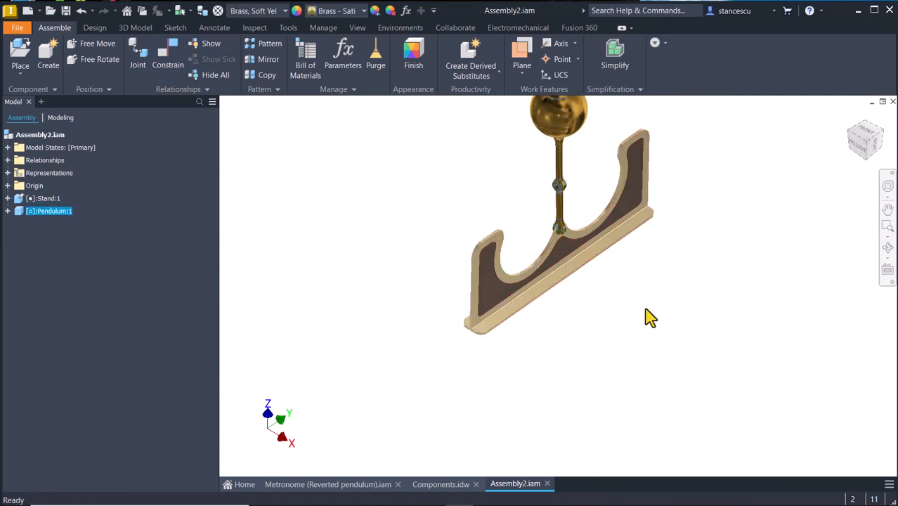
pyautogui.press('Home')
pyautogui.click(710, 215)
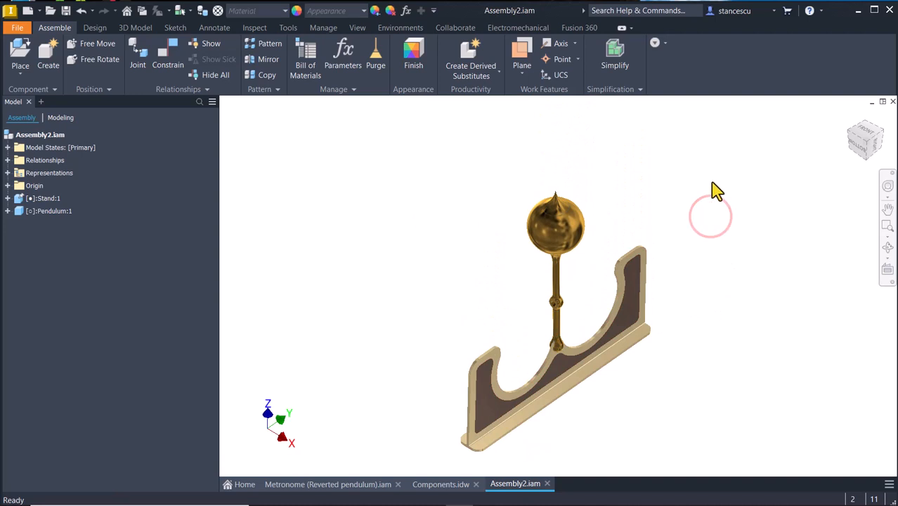
# - Check the parts in Components.idw, return to Assembly2.iam, and place two Spring rod.ipt components beside the pendulum
pyautogui.click(441, 485)
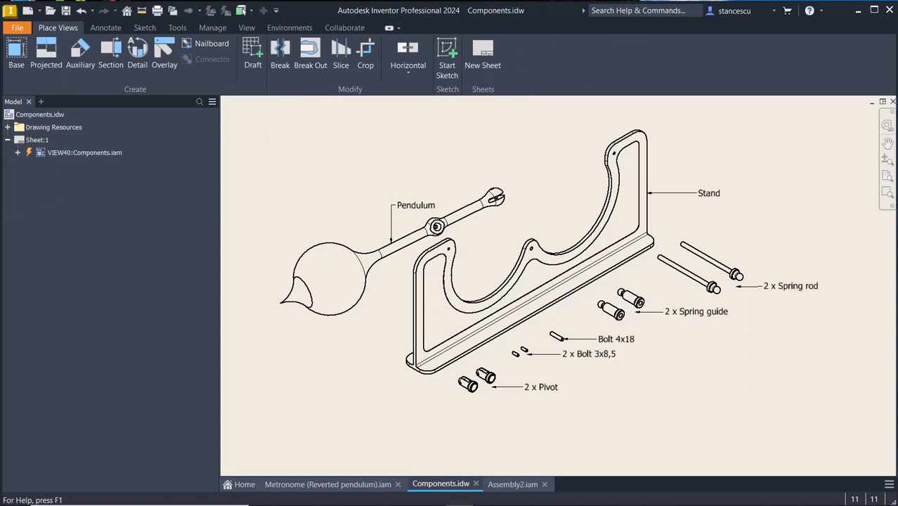
pyautogui.click(511, 484)
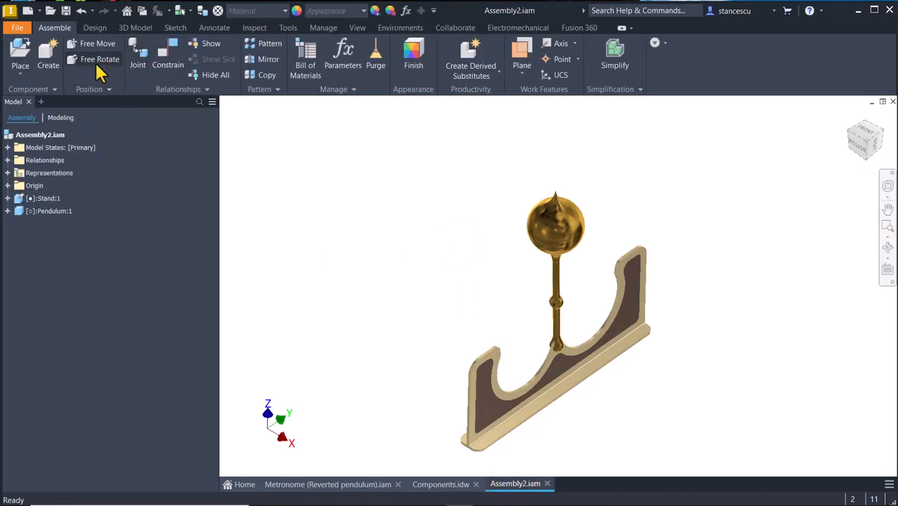
pyautogui.click(19, 53)
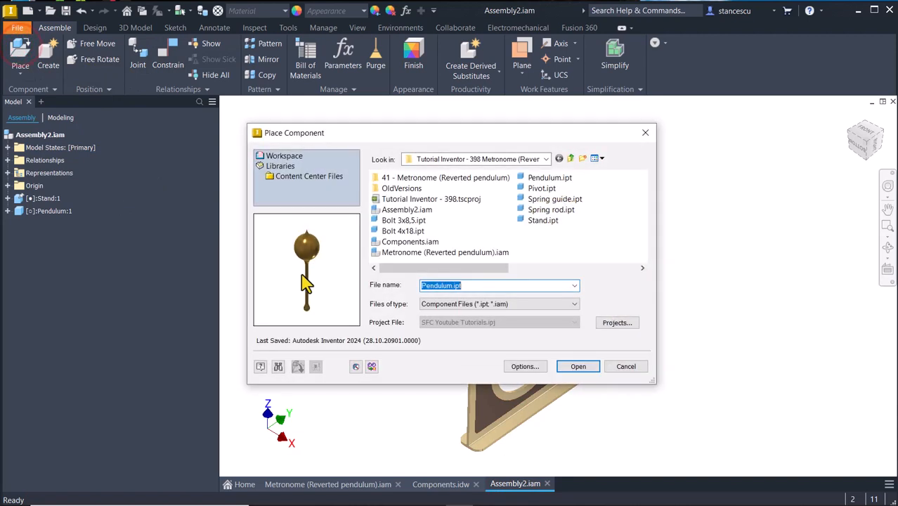
pyautogui.click(535, 210)
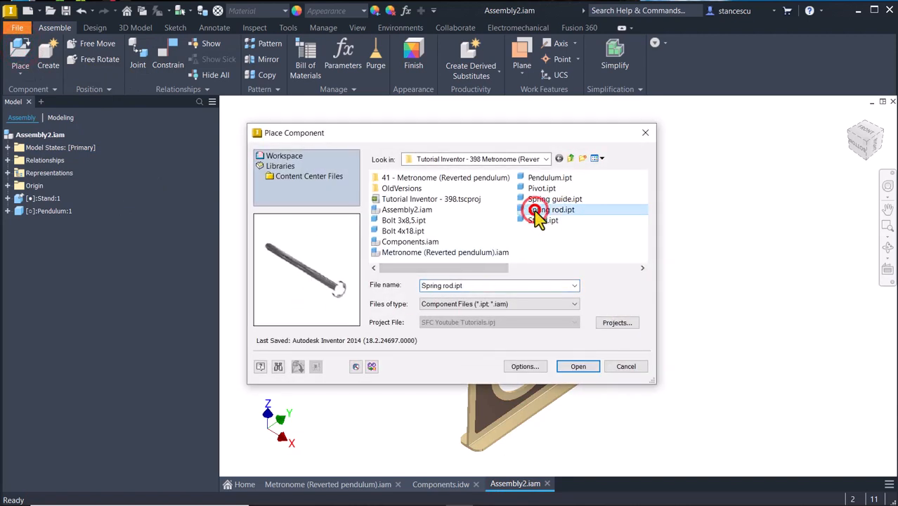
pyautogui.click(534, 212)
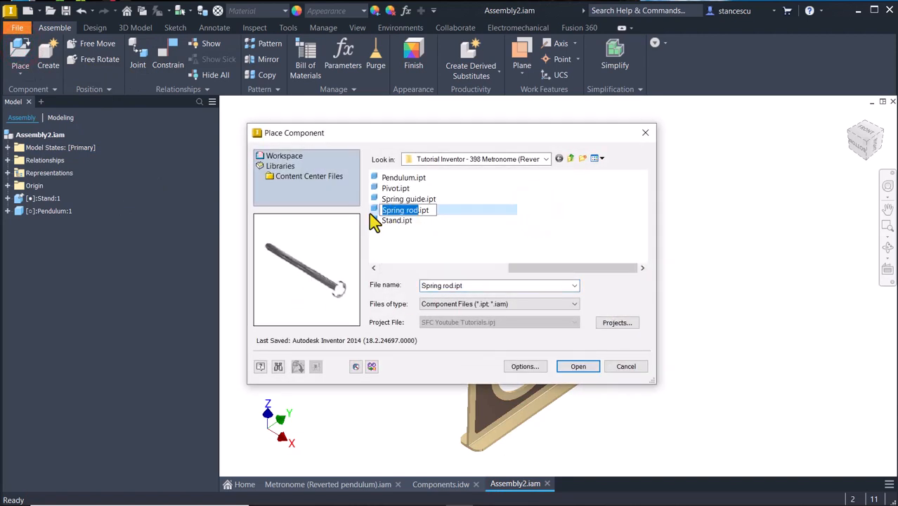
pyautogui.doubleClick(371, 211)
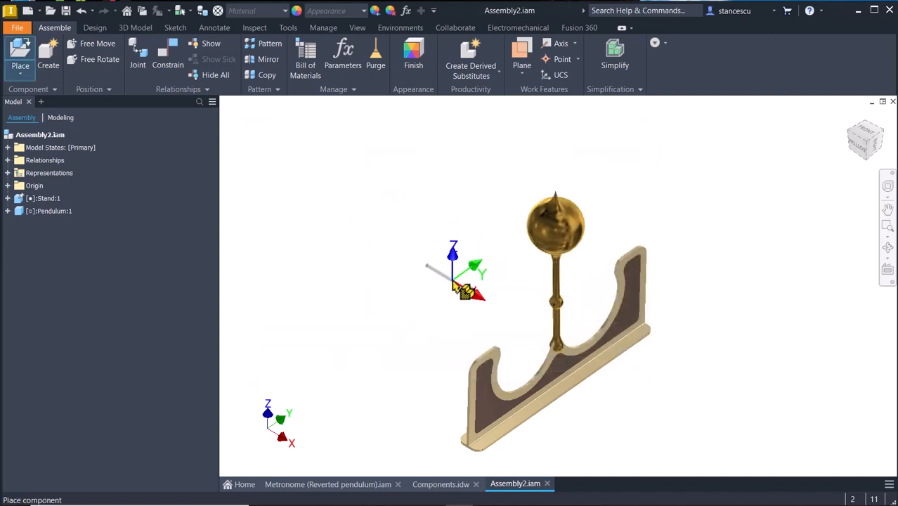
pyautogui.click(469, 286)
pyautogui.click(483, 267)
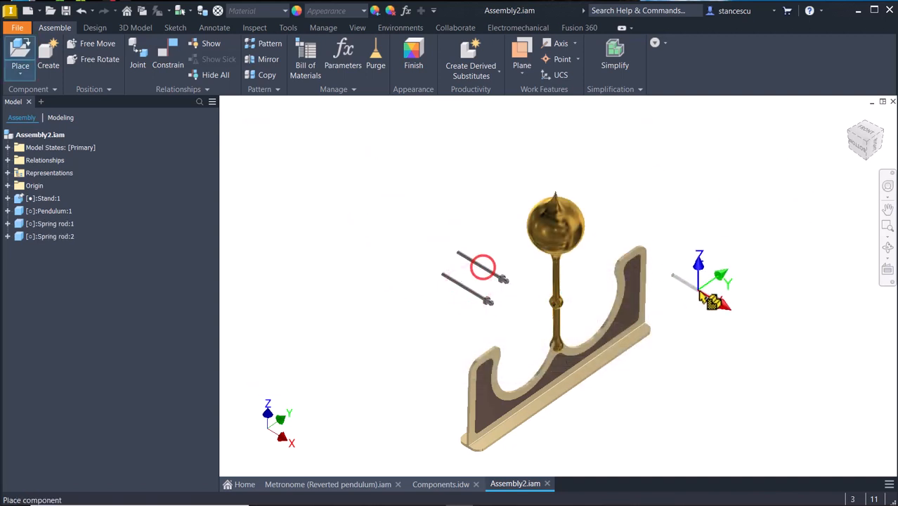
pyautogui.press('Escape')
# - Move the nearer spring rod so its ball end sits close to the conical hole in the pendulum's middle knob
pyautogui.scroll(5, 552, 307)
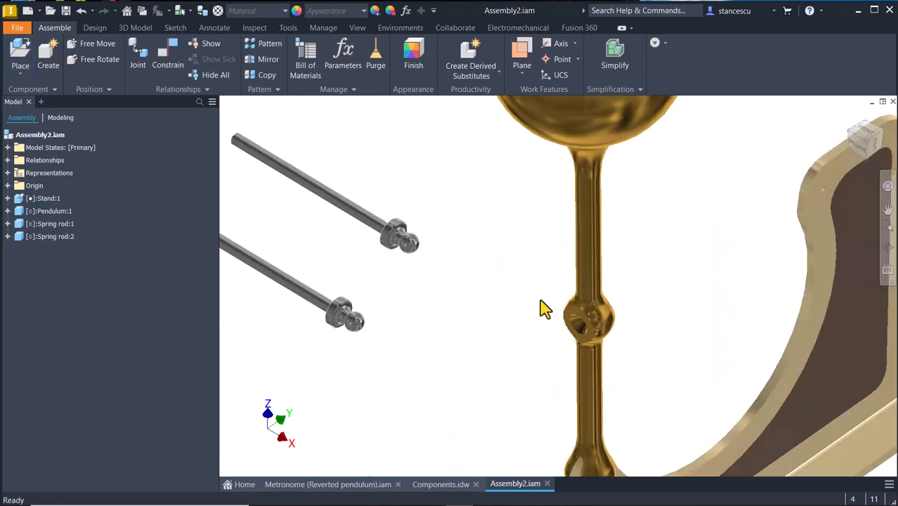
pyautogui.scroll(-3, 555, 343)
pyautogui.scroll(5, 540, 321)
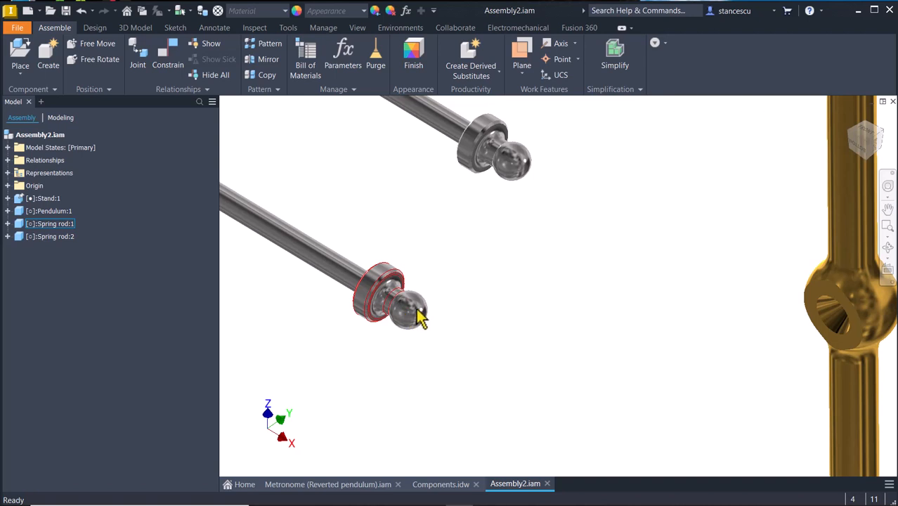
pyautogui.scroll(3, 836, 318)
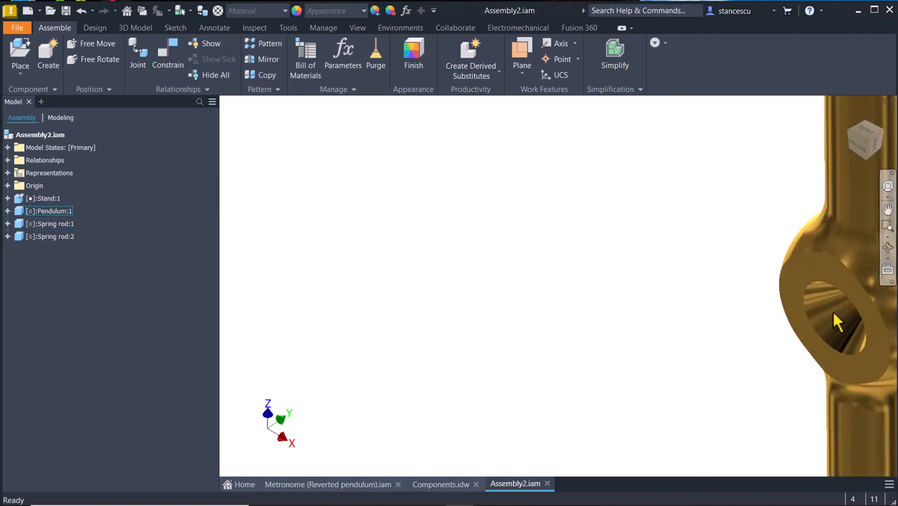
pyautogui.scroll(-2, 833, 329)
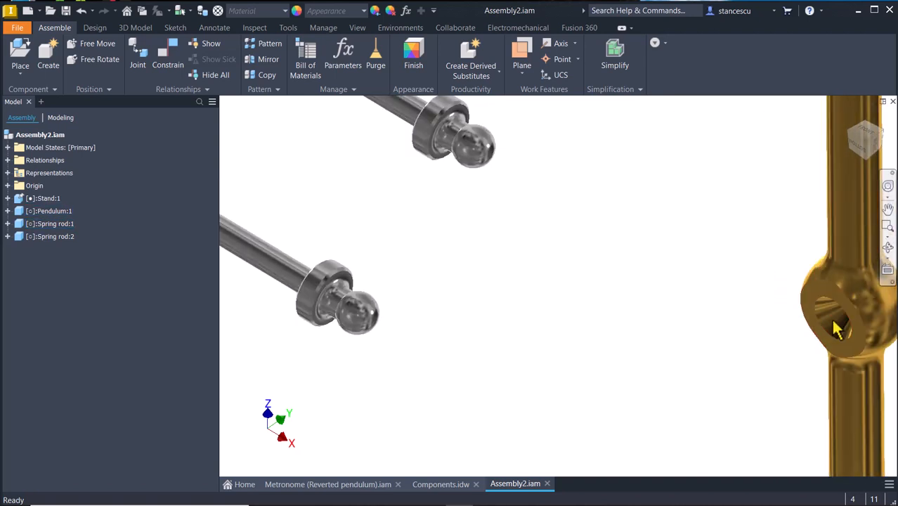
pyautogui.keyDown('shift'); pyautogui.moveTo(685, 365); pyautogui.dragTo(682, 365, button='middle'); pyautogui.keyUp('shift')
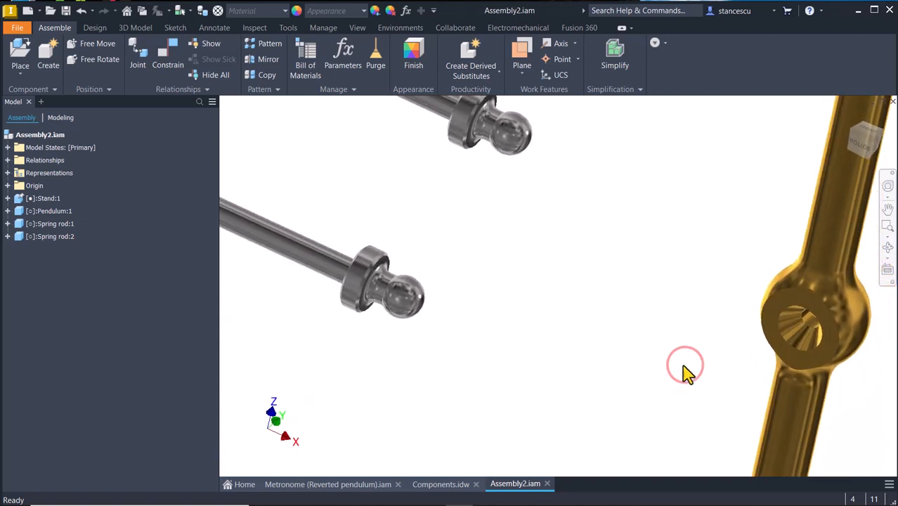
pyautogui.moveTo(425, 292); pyautogui.dragTo(686, 373)
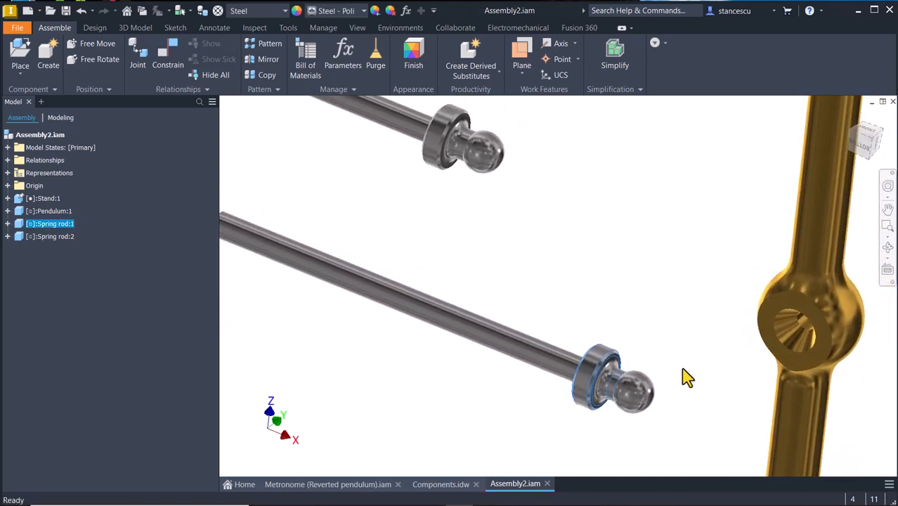
pyautogui.keyDown('shift'); pyautogui.moveTo(682, 368); pyautogui.dragTo(682, 364, button='middle'); pyautogui.keyUp('shift')
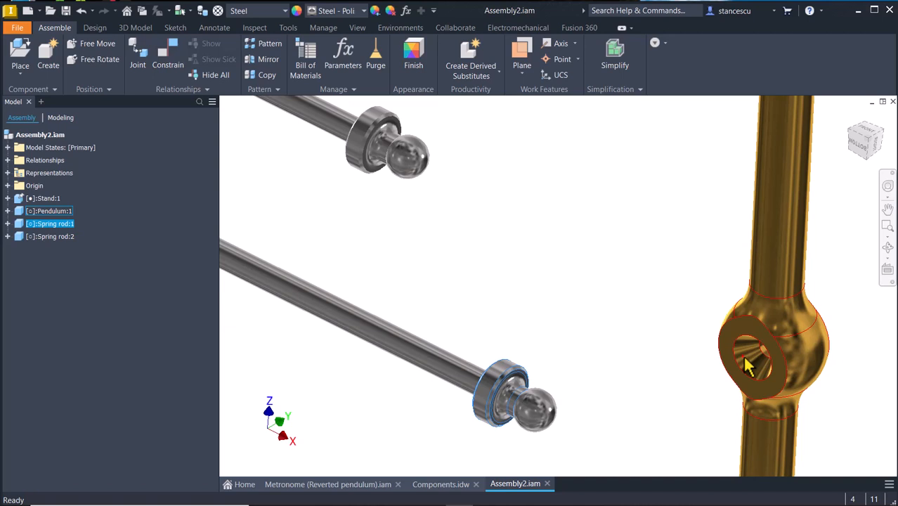
# - Open the pendulum for in-place editing and examine the circles and centre points of Sketch9 around its conical holes
pyautogui.doubleClick(747, 365)
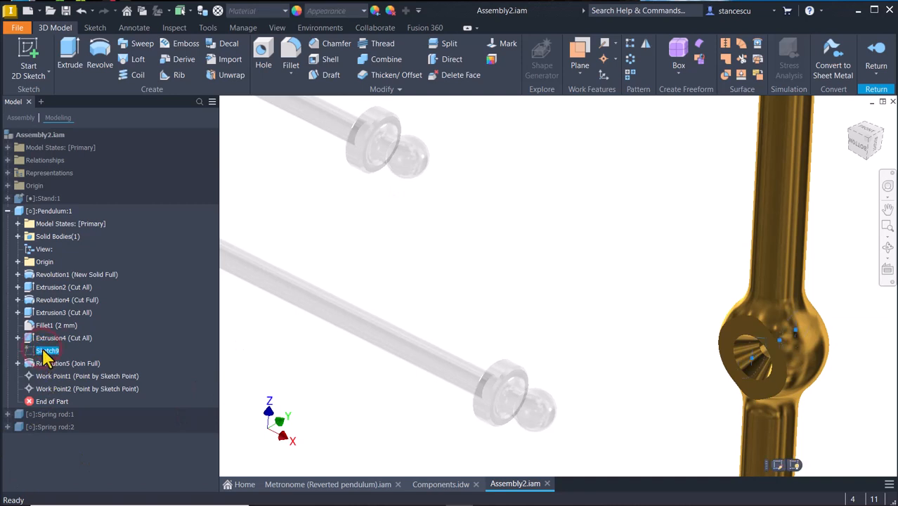
pyautogui.scroll(-3, 734, 434)
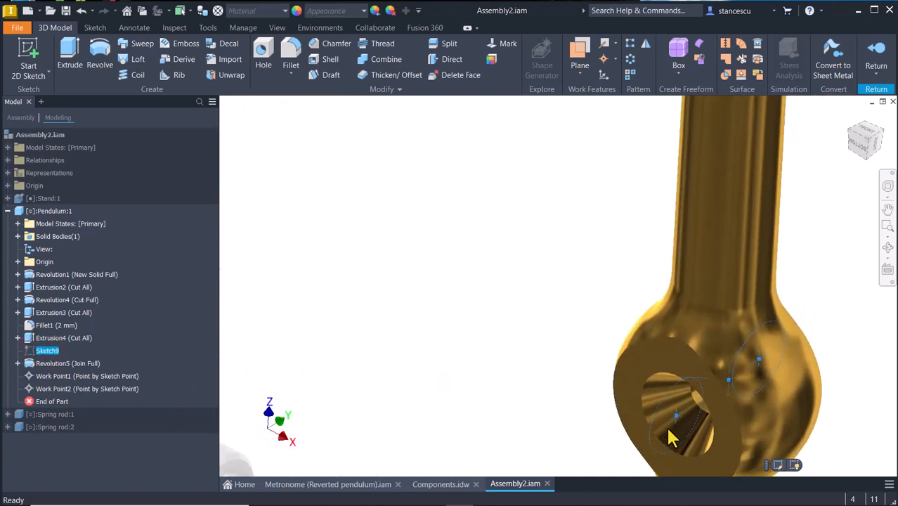
pyautogui.scroll(3, 569, 397)
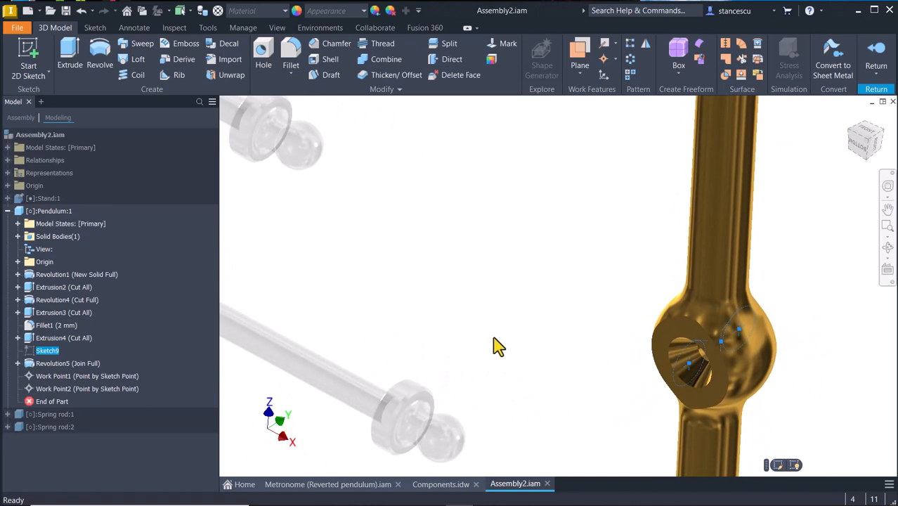
pyautogui.keyDown('shift'); pyautogui.moveTo(494, 339); pyautogui.dragTo(472, 341, button='middle'); pyautogui.keyUp('shift')
pyautogui.keyDown('shift'); pyautogui.moveTo(706, 379); pyautogui.dragTo(589, 362, button='middle'); pyautogui.keyUp('shift')
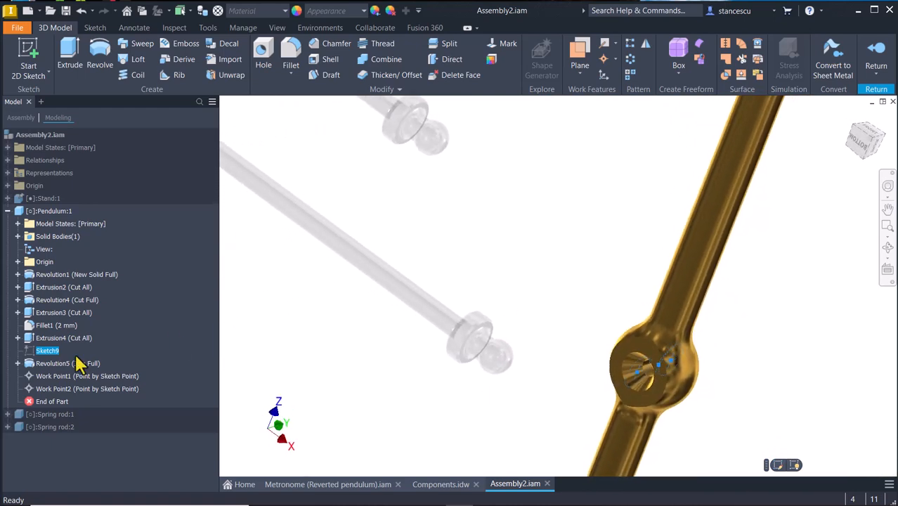
# - Open the pendulum's Sketch9 for editing and slice the graphics at the sketch plane to expose the double-cone hole
pyautogui.doubleClick(29, 352)
pyautogui.press('Num_Lock')
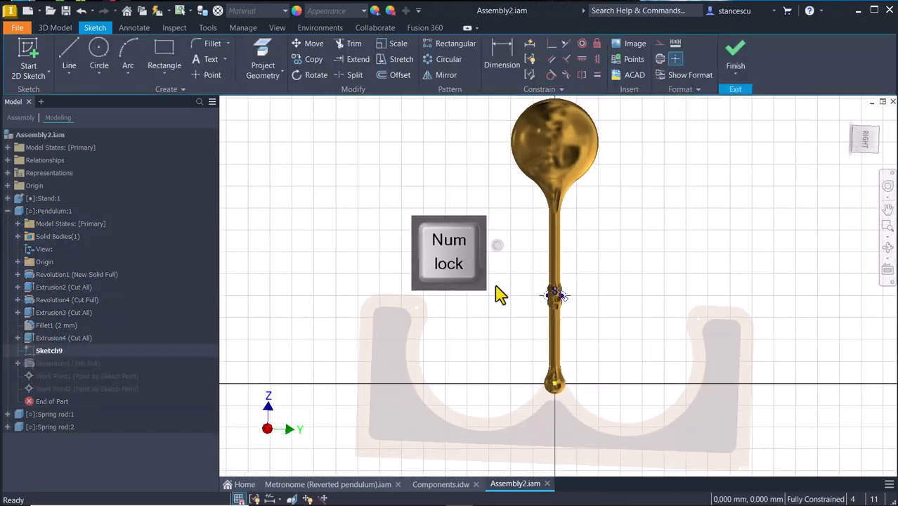
pyautogui.scroll(-8, 496, 294)
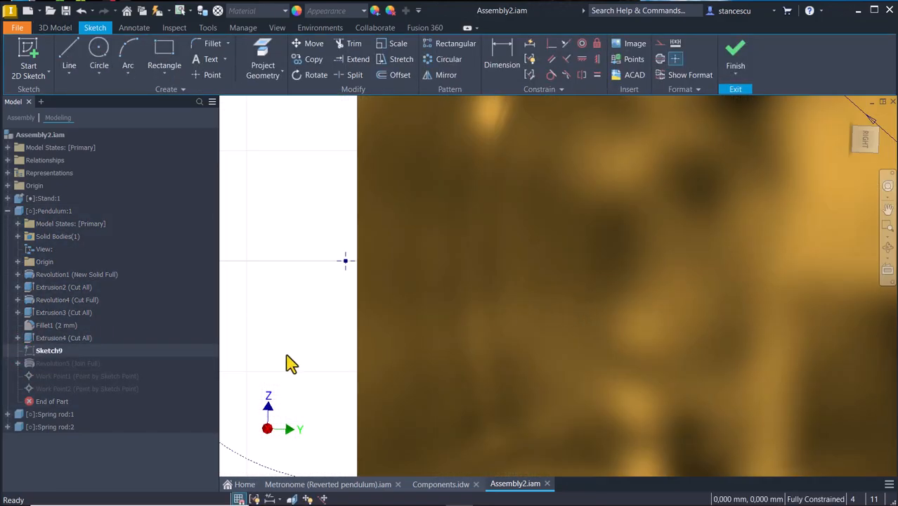
pyautogui.press('F7')
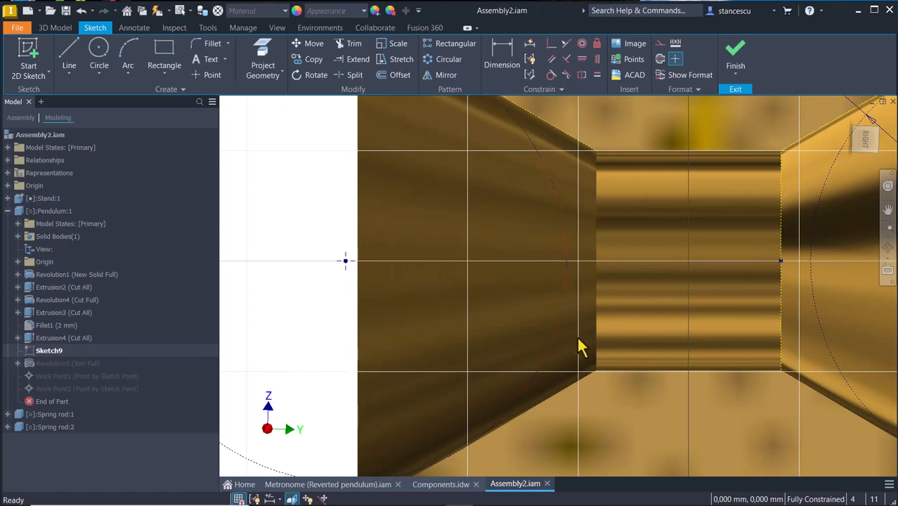
# - Convert the construction circle tangent to the first conical opening in Sketch9 into normal sketch geometry
pyautogui.scroll(2, 578, 345)
pyautogui.scroll(2, 599, 305)
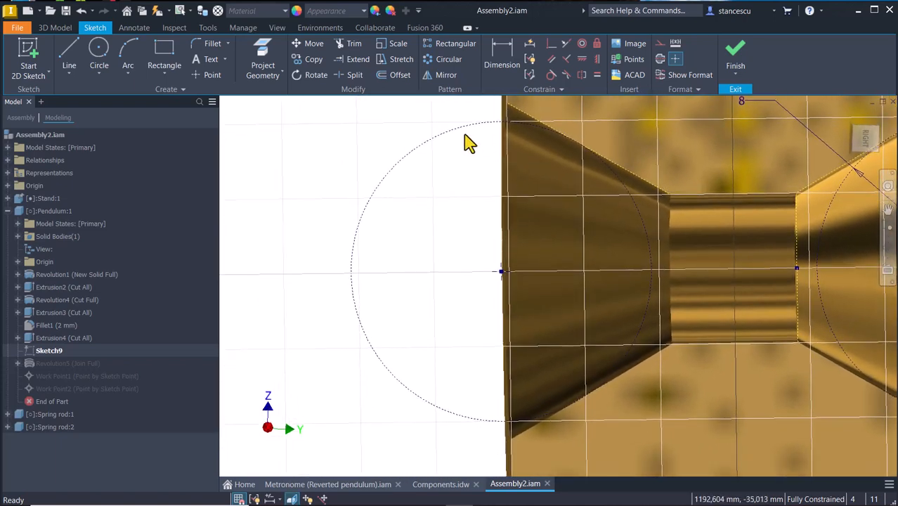
pyautogui.click(462, 127)
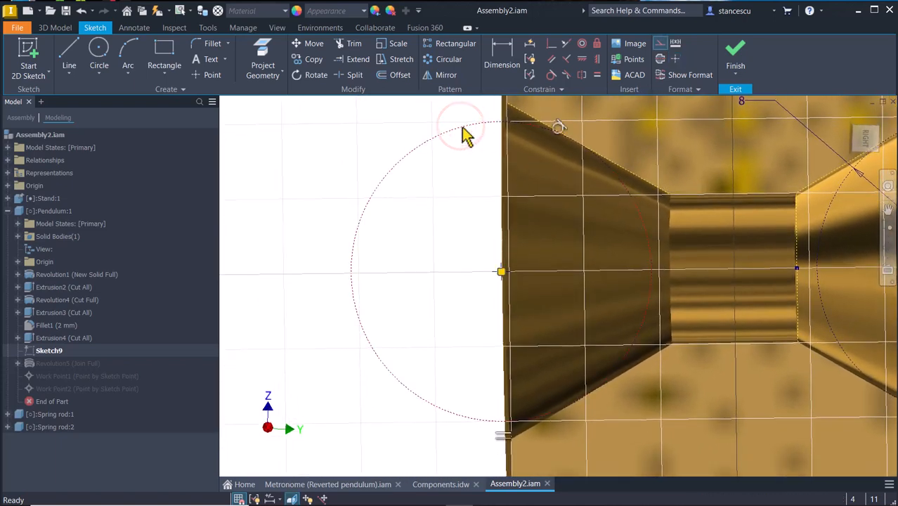
pyautogui.click(660, 43)
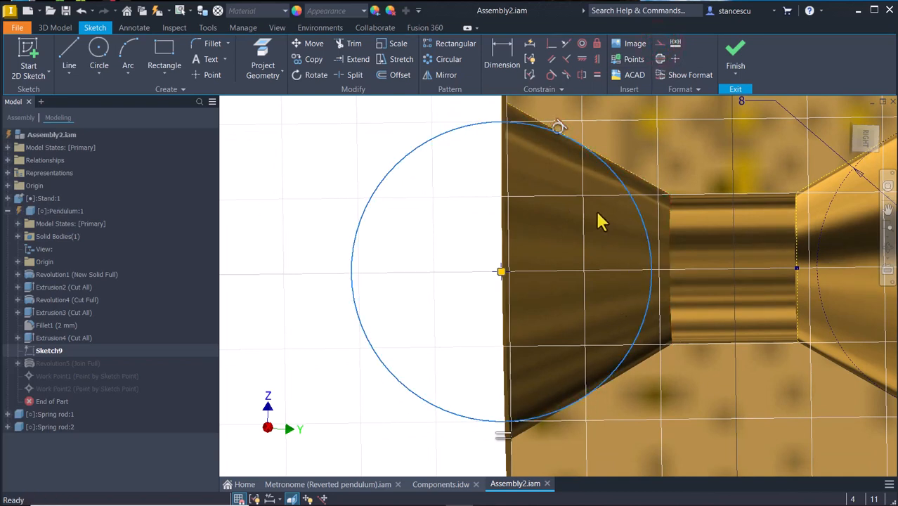
# - Restore the tangent circle in Sketch9 to construction geometry, finish the sketch and leave the pendulum's in-place editing
pyautogui.click(658, 45)
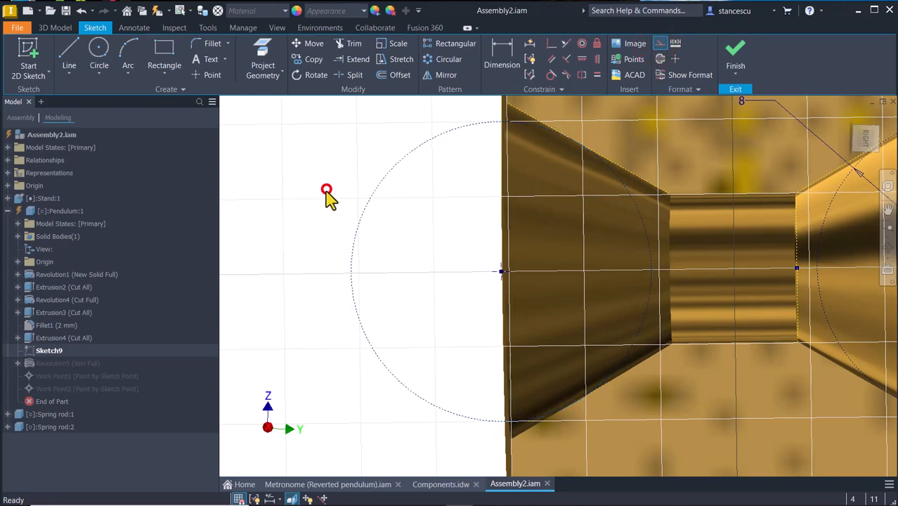
pyautogui.click(736, 57)
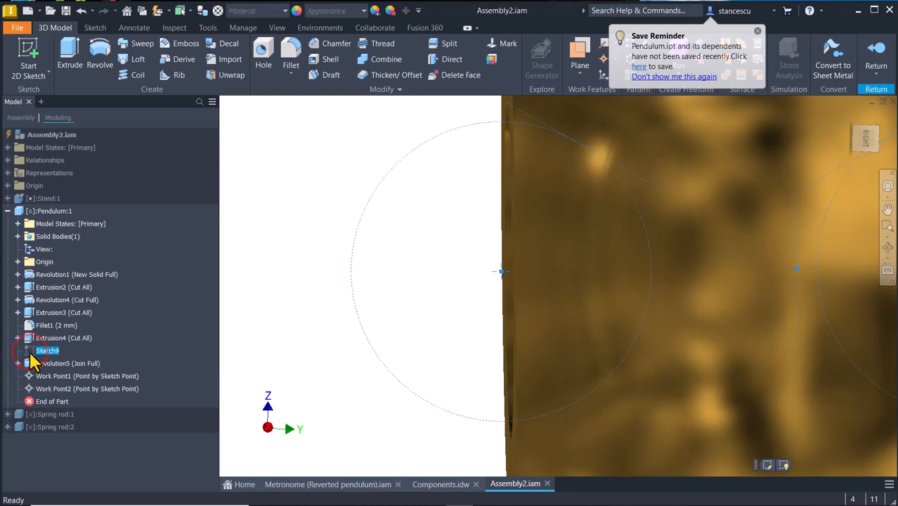
pyautogui.click(43, 378)
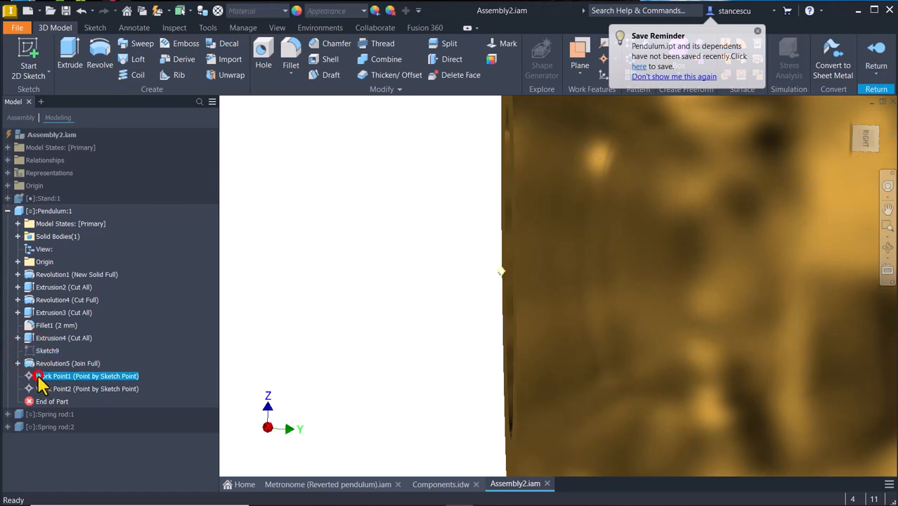
pyautogui.rightClick(29, 376)
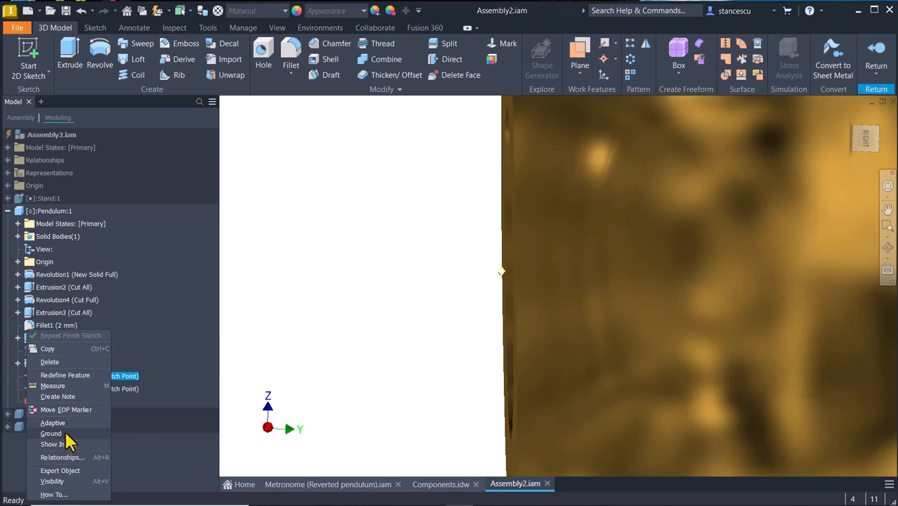
pyautogui.click(317, 293)
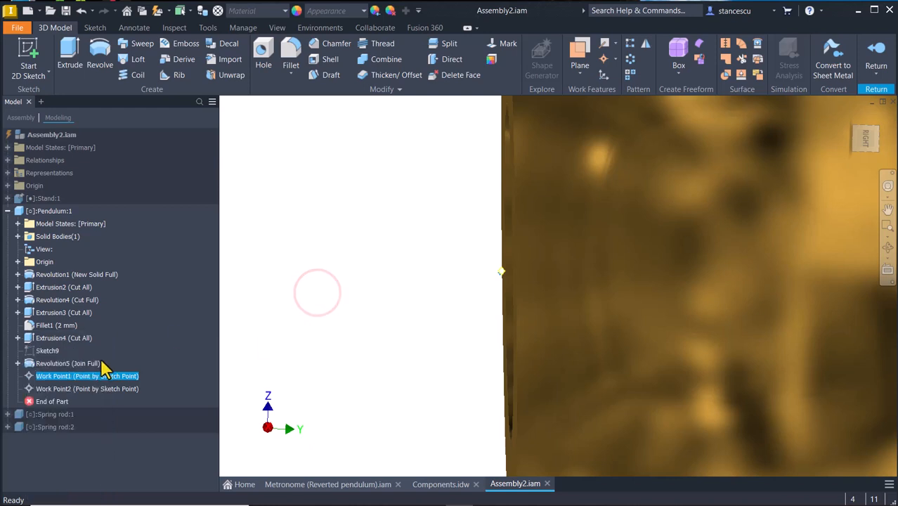
pyautogui.click(876, 54)
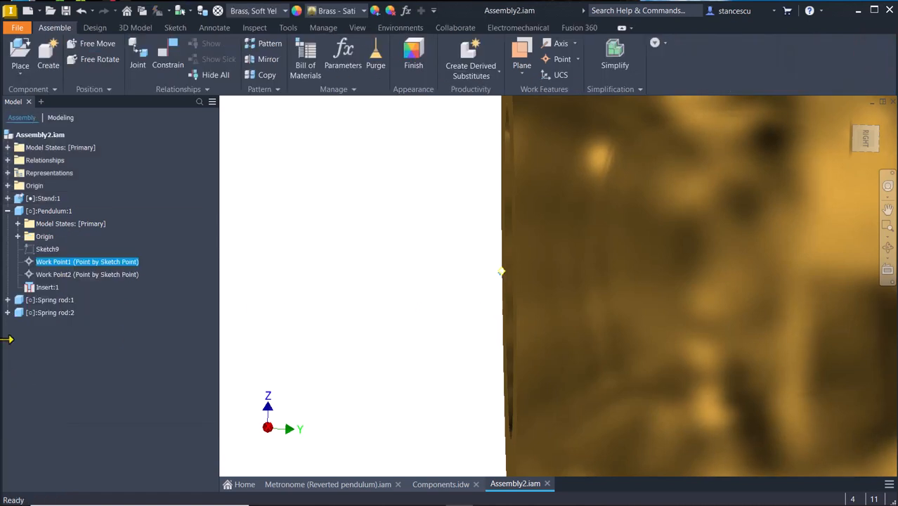
# - Make the pendulum's Work Point1 and Work Point2 visible in the assembly
pyautogui.rightClick(52, 272)
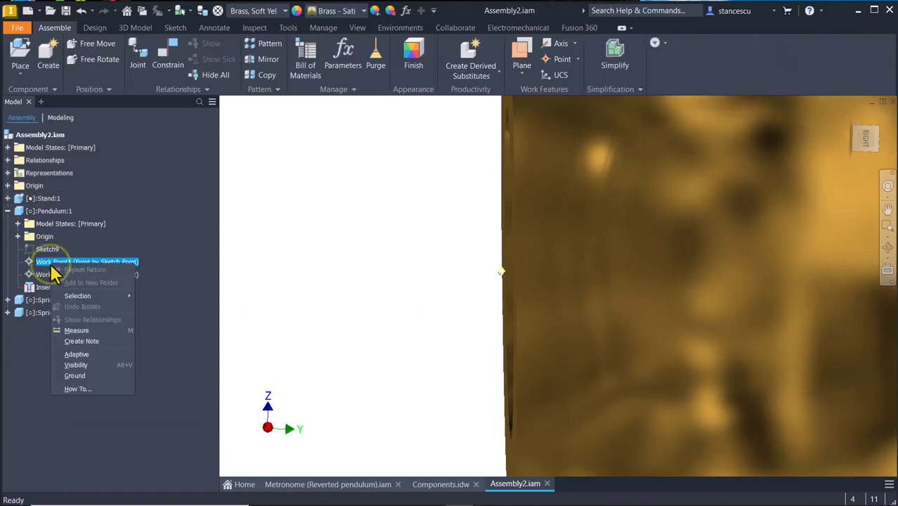
pyautogui.click(76, 365)
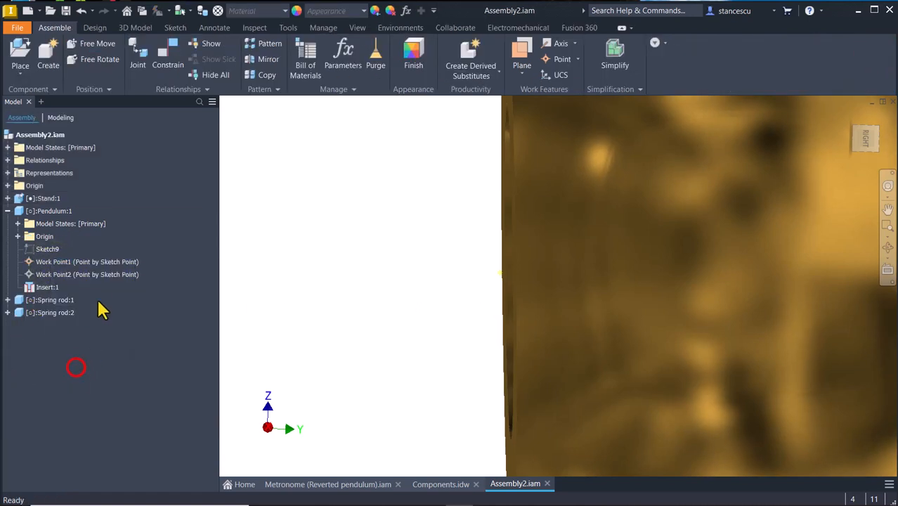
pyautogui.rightClick(86, 275)
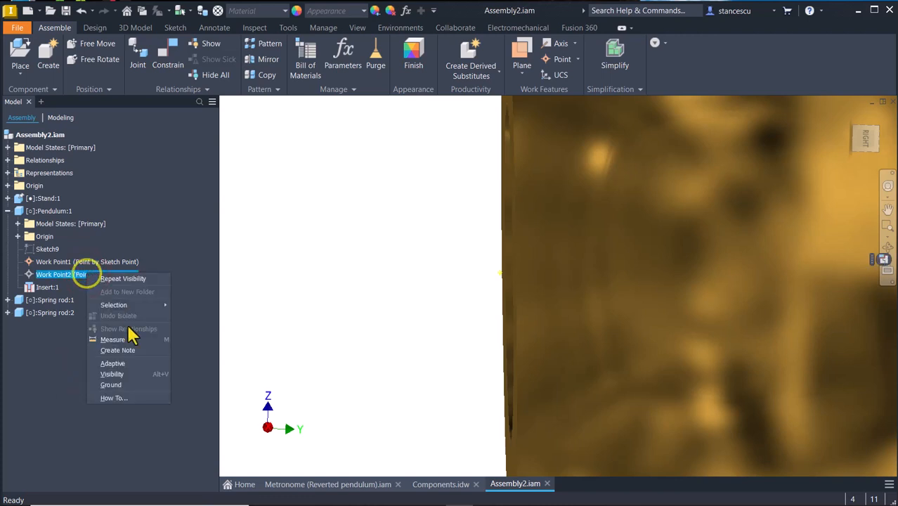
pyautogui.click(115, 372)
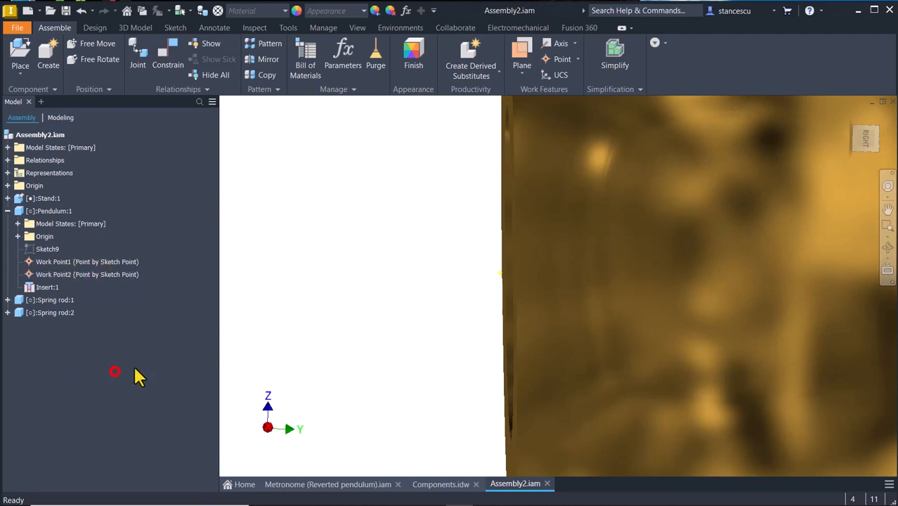
# - Mate the centre of the nearer spring rod's ball end to the pendulum's Work Point1 with 0 mm offset
pyautogui.press('F6')
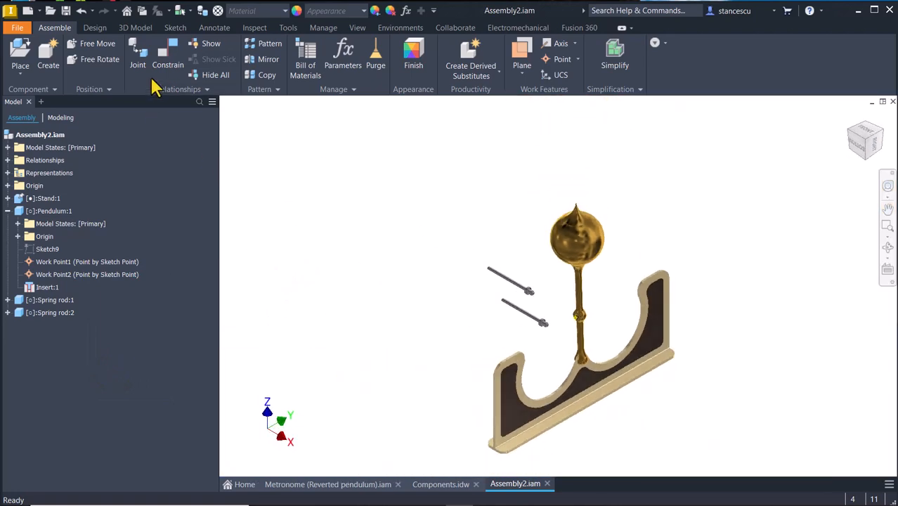
pyautogui.scroll(8, 581, 422)
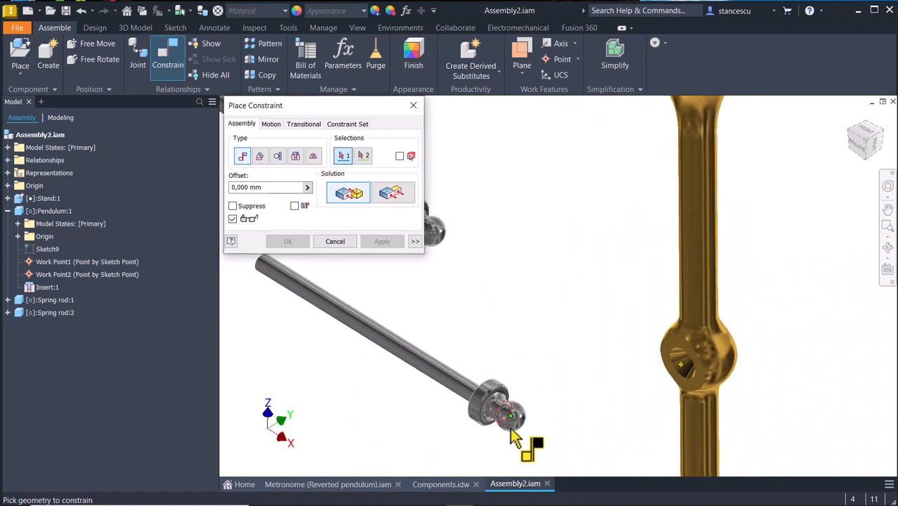
pyautogui.scroll(5, 512, 435)
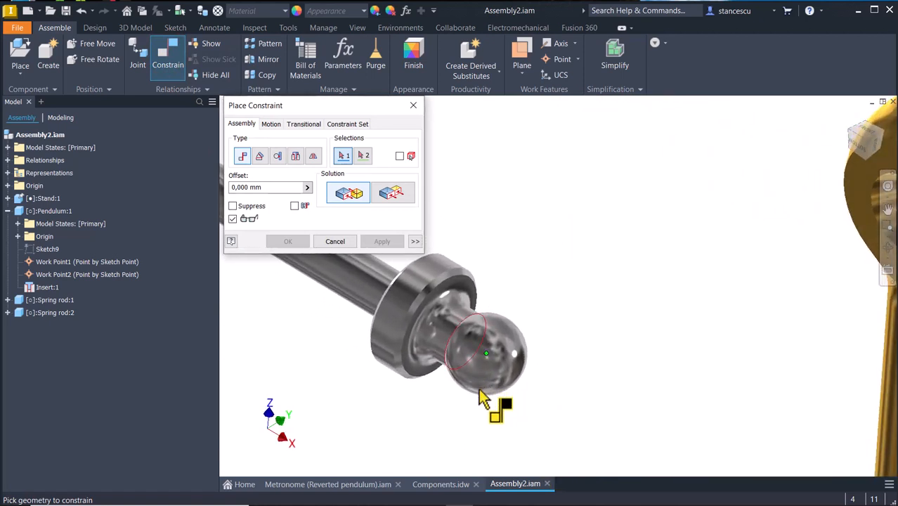
pyautogui.click(479, 390)
pyautogui.scroll(-3, 597, 387)
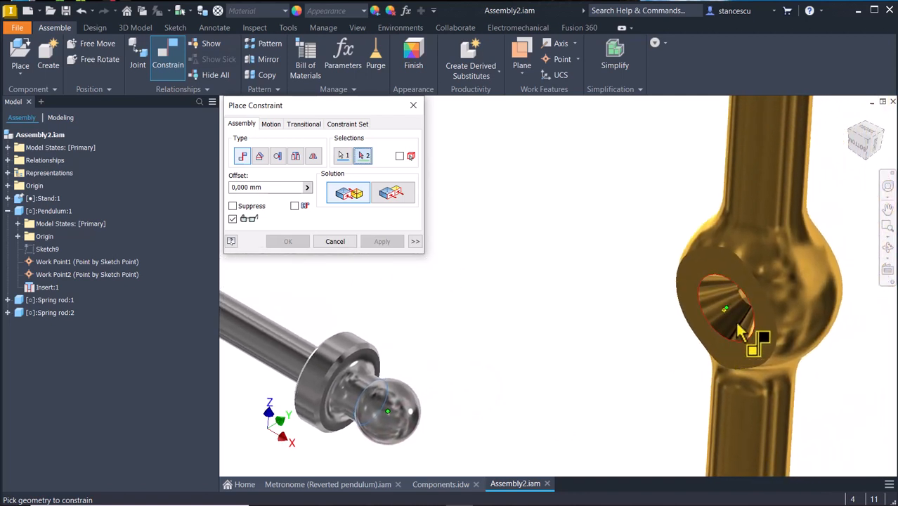
pyautogui.click(725, 307)
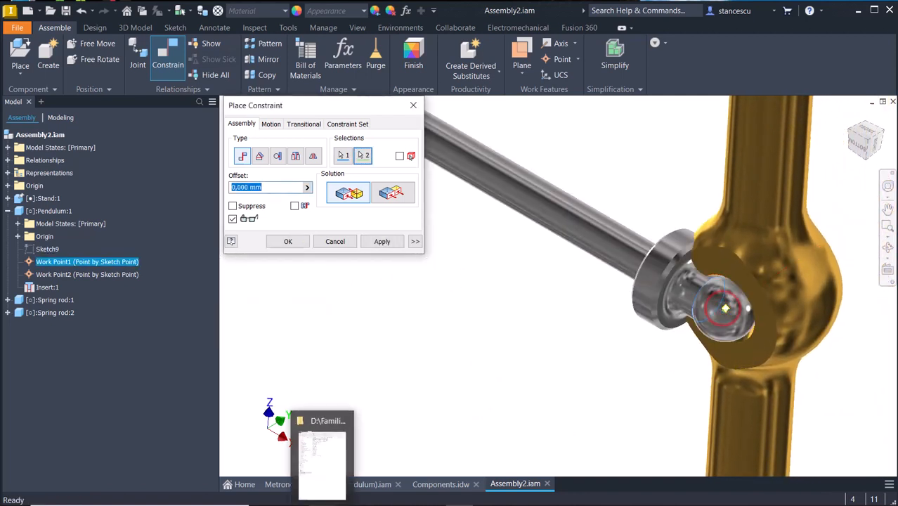
pyautogui.click(380, 241)
# - Mate the other spring rod's ball centre to the pendulum's Work Point2 in the opposite conical hole, with 0 mm offset
pyautogui.scroll(-5, 477, 355)
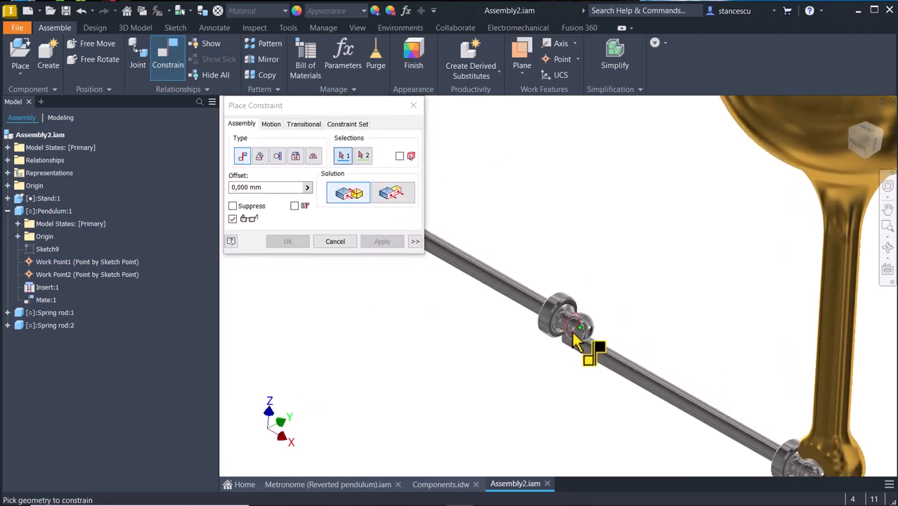
pyautogui.click(572, 333)
pyautogui.keyDown('shift'); pyautogui.moveTo(572, 333); pyautogui.dragTo(664, 429, button='middle'); pyautogui.keyUp('shift')
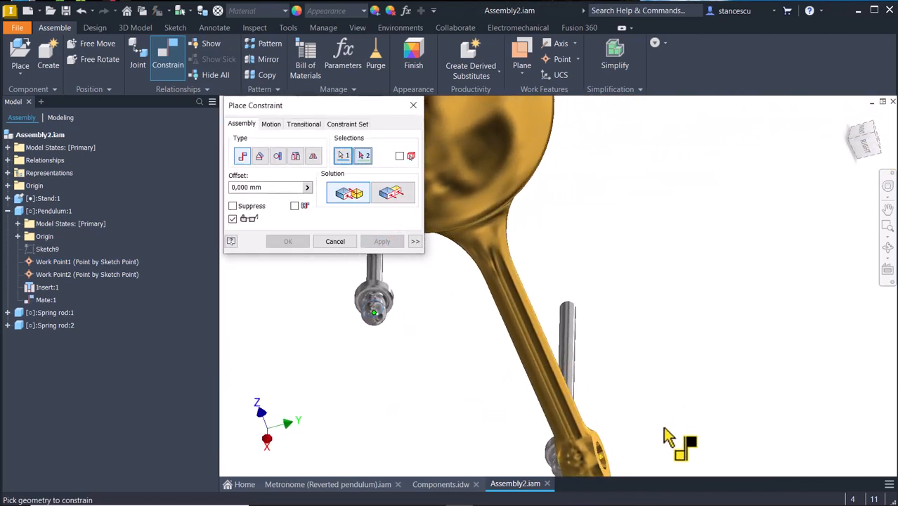
pyautogui.scroll(8, 667, 436)
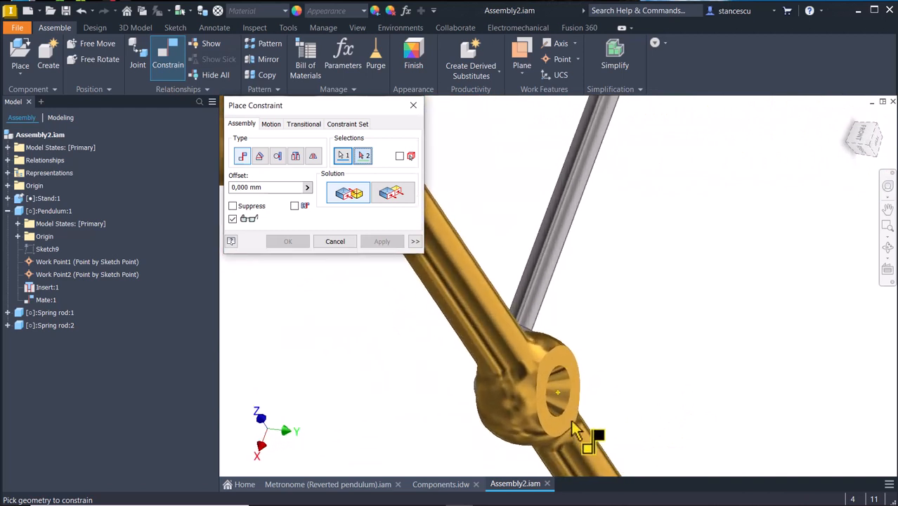
pyautogui.scroll(1, 573, 429)
pyautogui.click(555, 411)
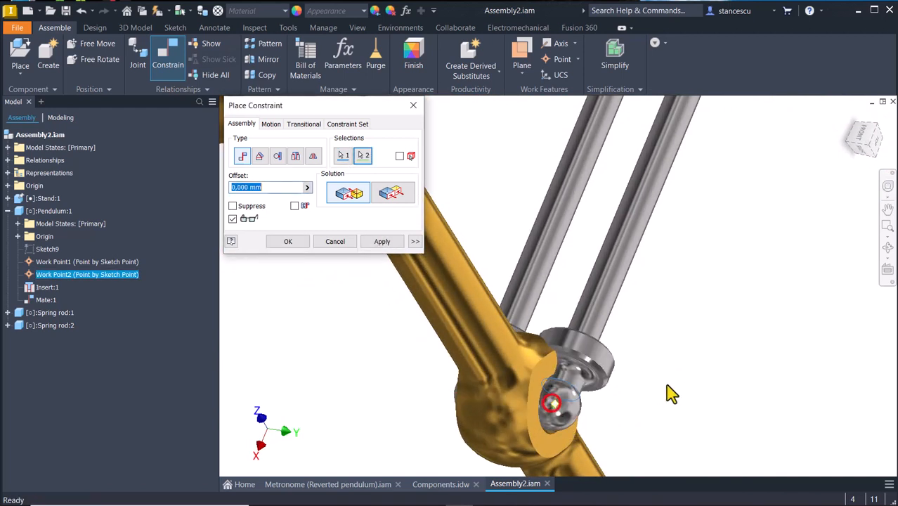
pyautogui.click(382, 241)
pyautogui.click(334, 241)
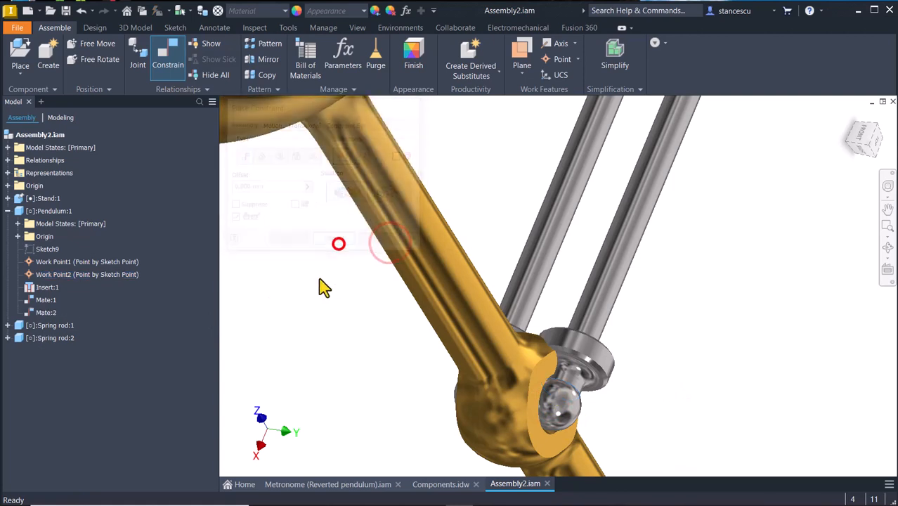
# - Swing a spring rod about its ball end to check its movement in the pendulum's conical hole
pyautogui.moveTo(623, 275); pyautogui.dragTo(653, 325)
pyautogui.scroll(-3, 653, 320)
pyautogui.keyDown('shift'); pyautogui.moveTo(655, 321); pyautogui.dragTo(533, 374, button='middle'); pyautogui.keyUp('shift')
pyautogui.click(532, 364)
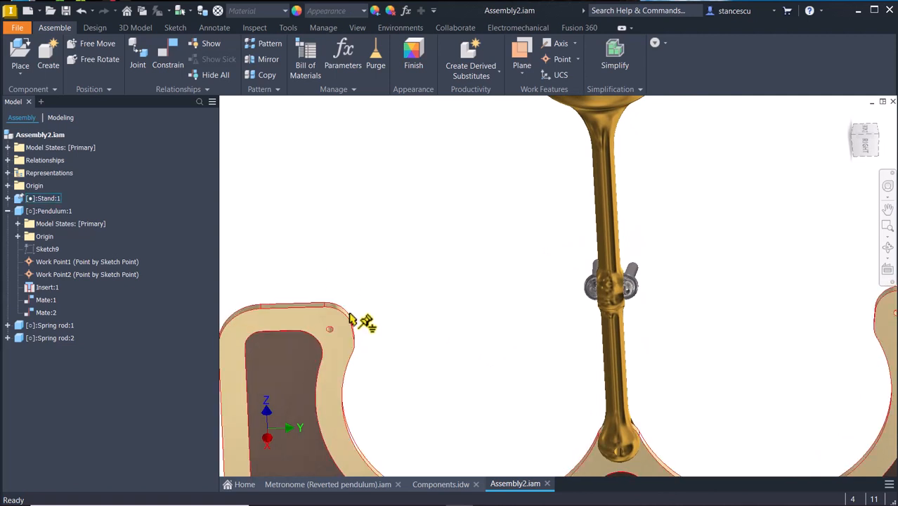
# - Review the labelled pivots in the Components.idw drawing and return to Assembly2.iam
pyautogui.click(442, 485)
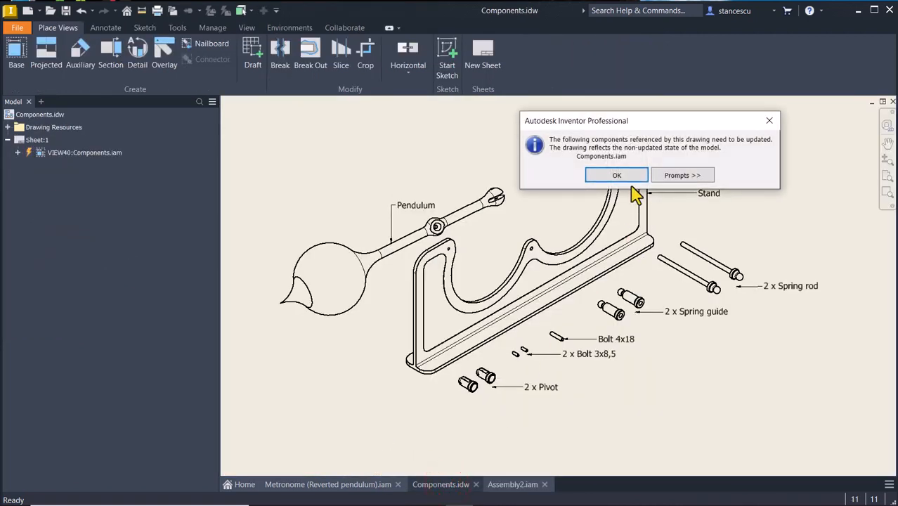
pyautogui.click(627, 178)
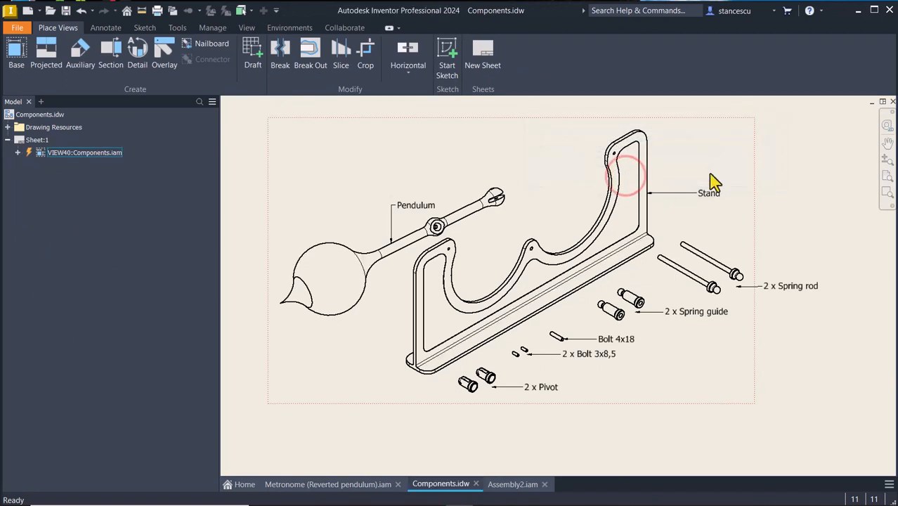
pyautogui.click(309, 430)
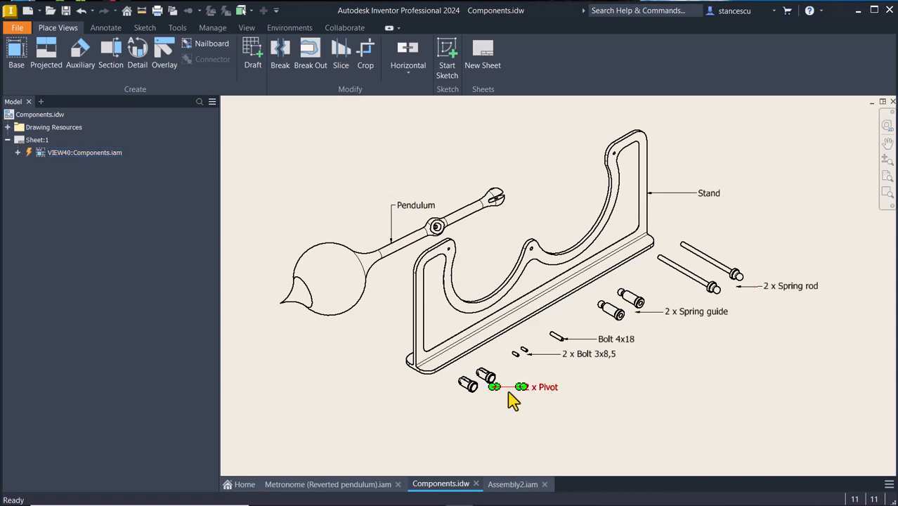
pyautogui.click(514, 484)
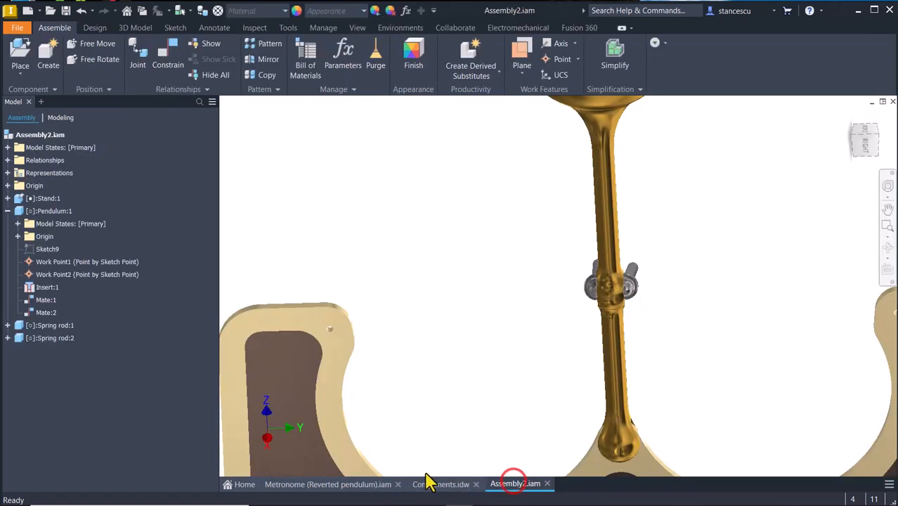
# - Place two instances of Pivot.ipt, one on each side of the pendulum
pyautogui.press('F6')
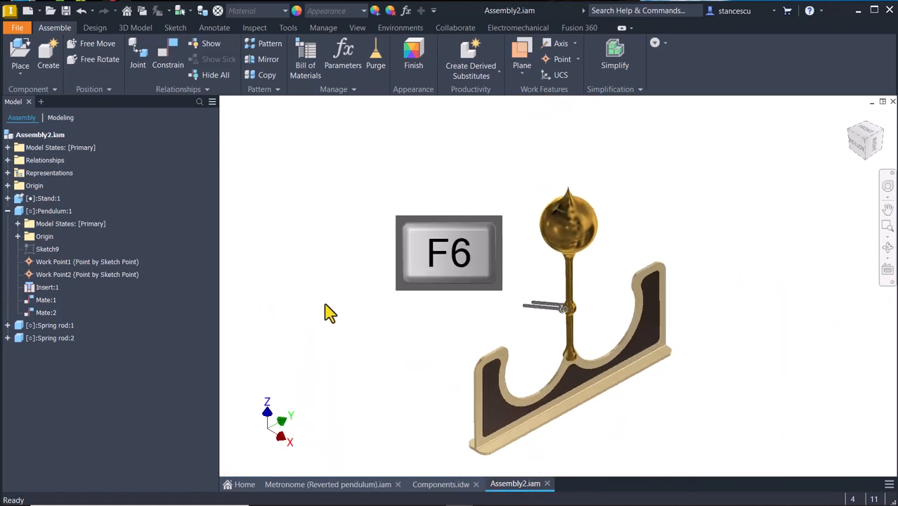
pyautogui.click(19, 56)
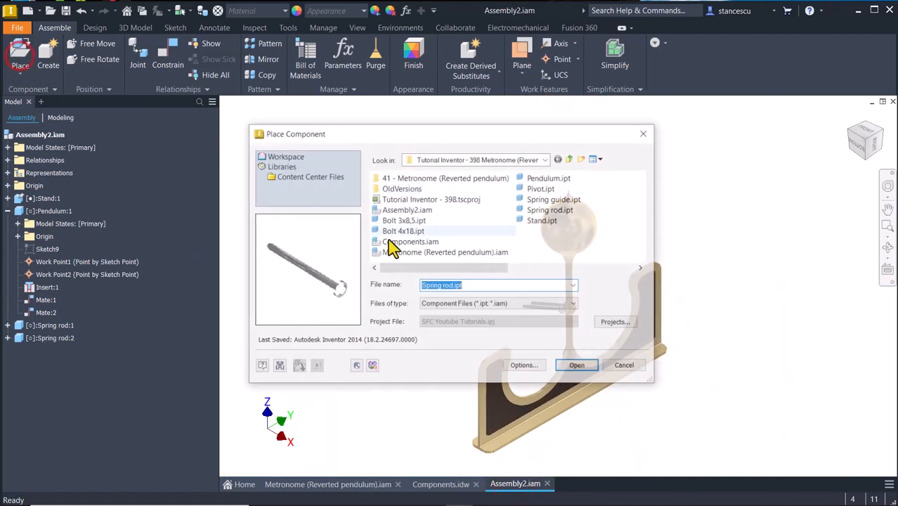
pyautogui.doubleClick(535, 190)
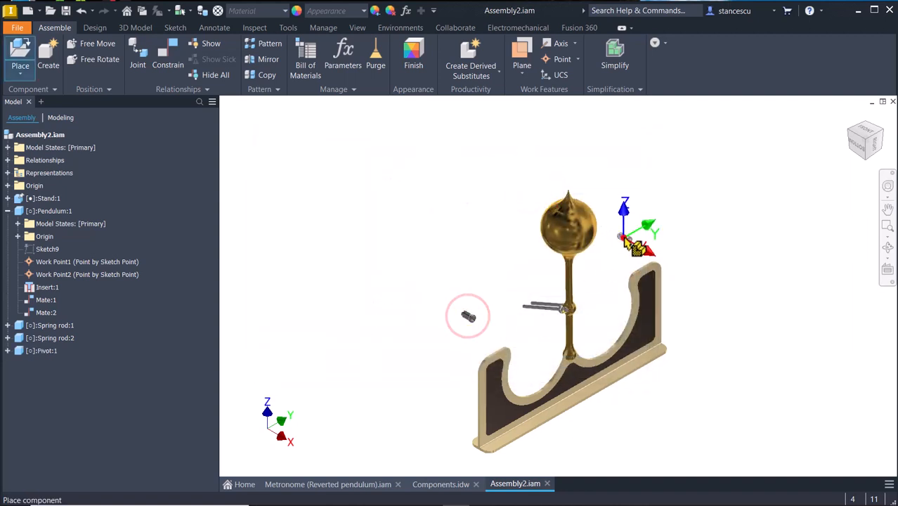
pyautogui.click(623, 238)
pyautogui.press('Escape')
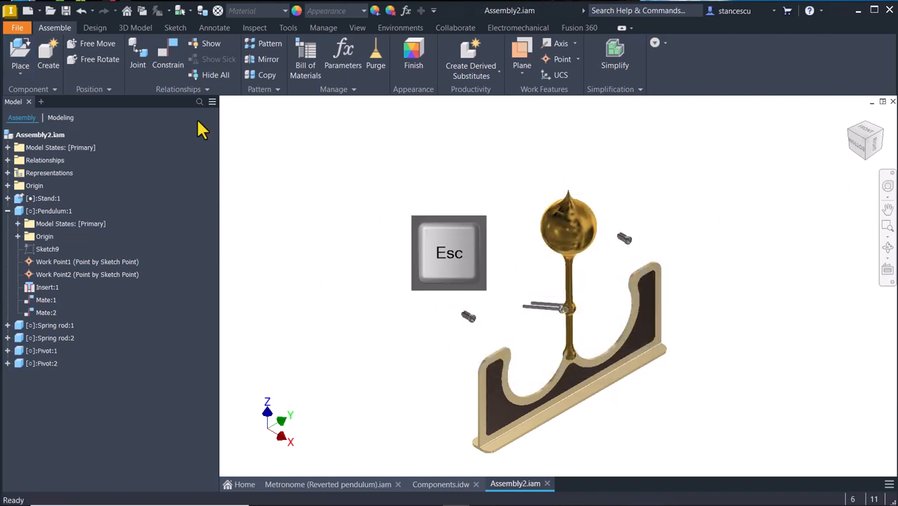
# - Insert-constrain the first pivot's small cross hole to the nearer hole in the stand's upper end, with 0 mm offset
pyautogui.click(167, 57)
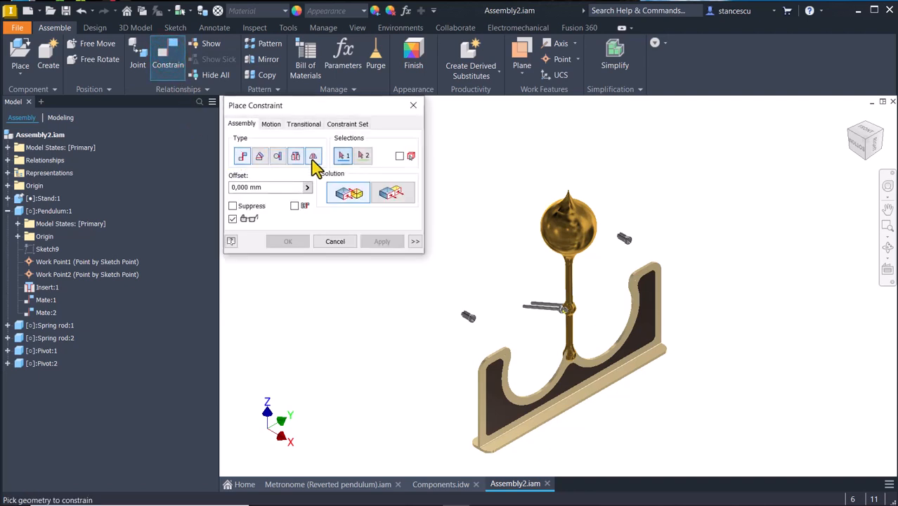
pyautogui.click(295, 156)
pyautogui.scroll(5, 425, 383)
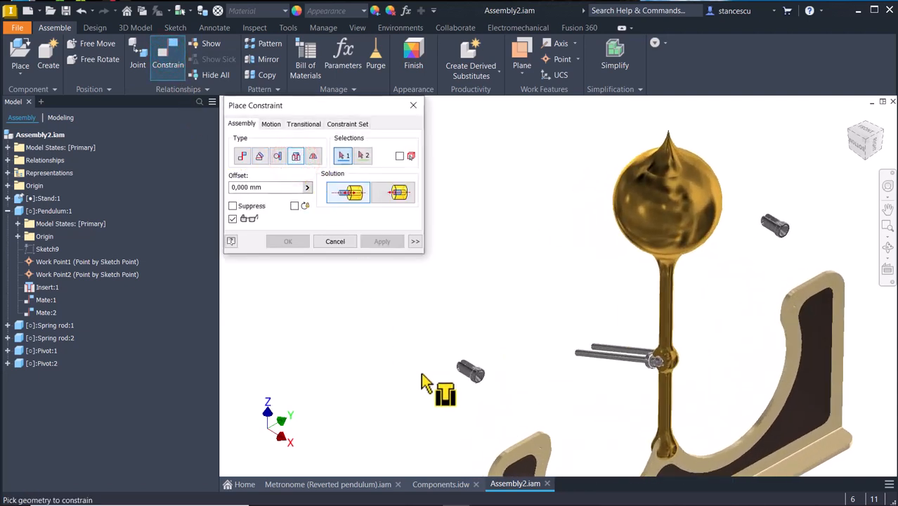
pyautogui.scroll(4, 435, 402)
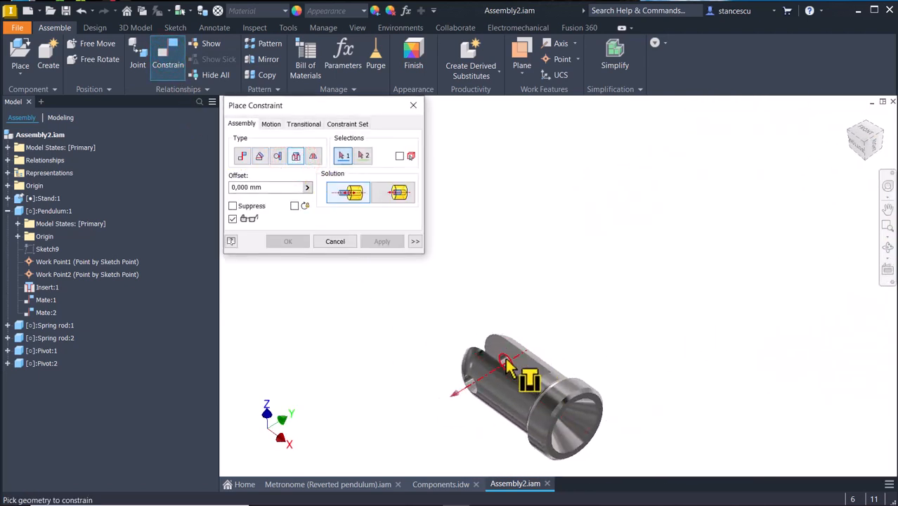
pyautogui.click(507, 366)
pyautogui.scroll(-6, 508, 421)
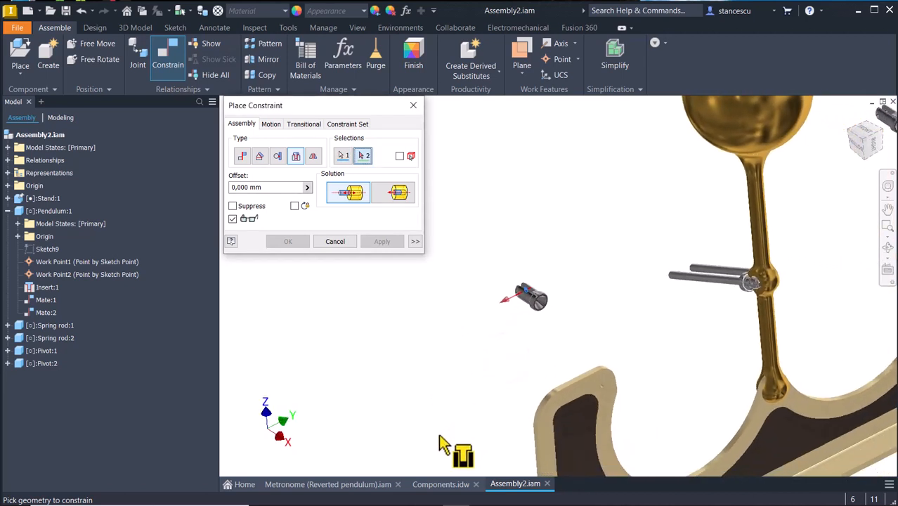
pyautogui.scroll(3, 512, 425)
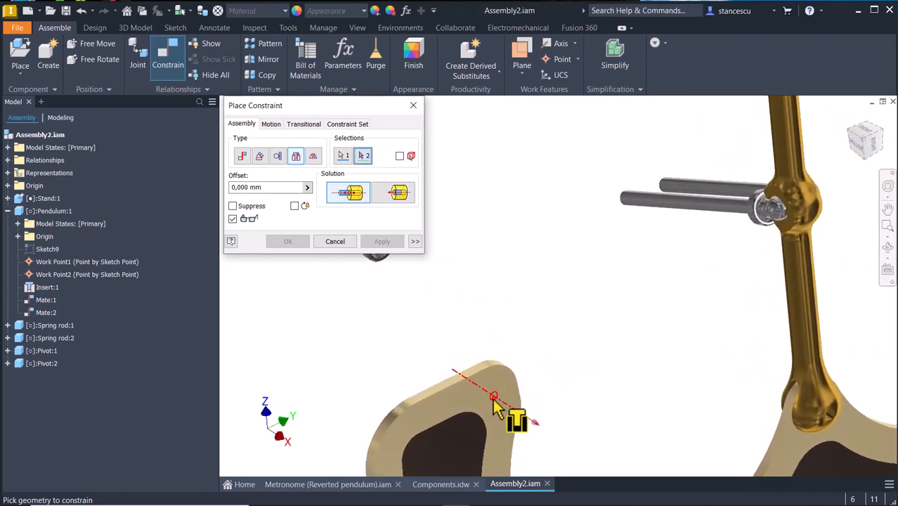
pyautogui.click(494, 398)
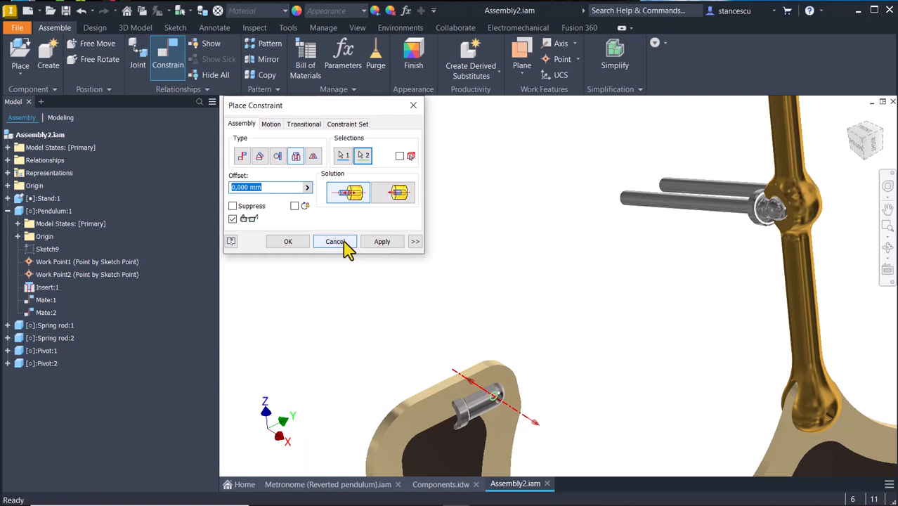
pyautogui.click(373, 241)
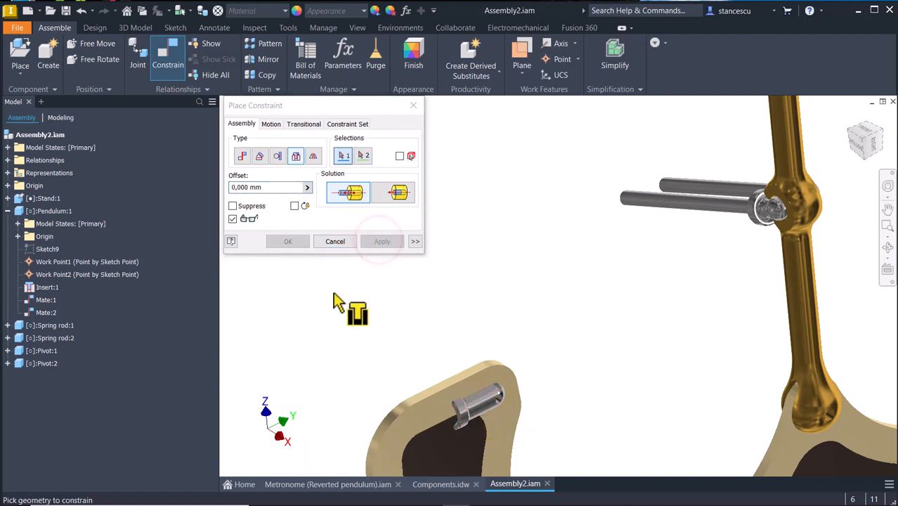
pyautogui.click(335, 242)
# - Turn the mounted pivot towards the pendulum and mate its axis to the facing spring rod's axis with 0 mm offset
pyautogui.moveTo(463, 409); pyautogui.dragTo(555, 365)
pyautogui.keyDown('shift'); pyautogui.moveTo(590, 343); pyautogui.dragTo(568, 302, button='middle'); pyautogui.keyUp('shift')
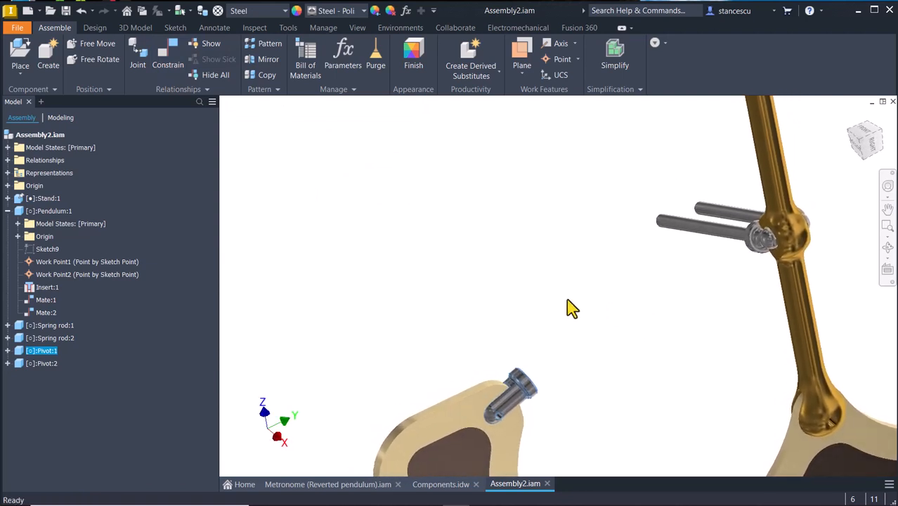
pyautogui.click(178, 55)
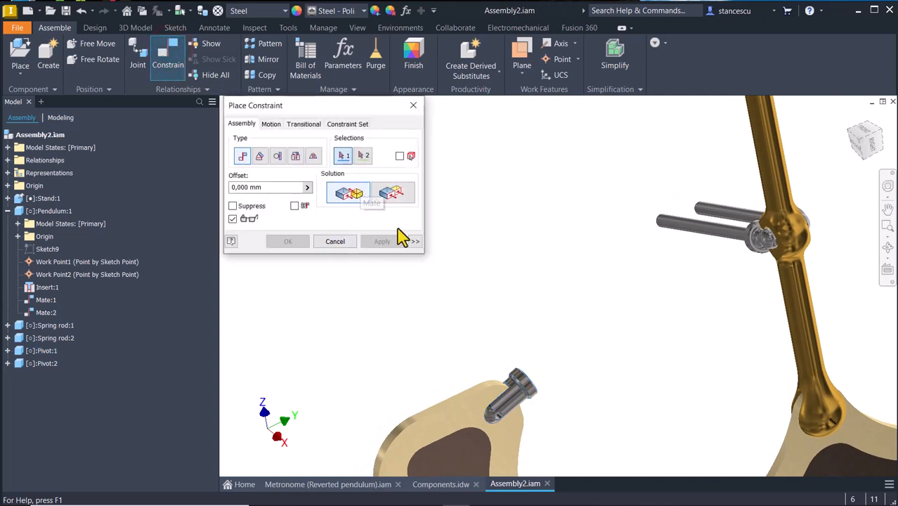
pyautogui.click(697, 231)
pyautogui.keyDown('shift'); pyautogui.moveTo(557, 357); pyautogui.dragTo(503, 389, button='middle'); pyautogui.keyUp('shift')
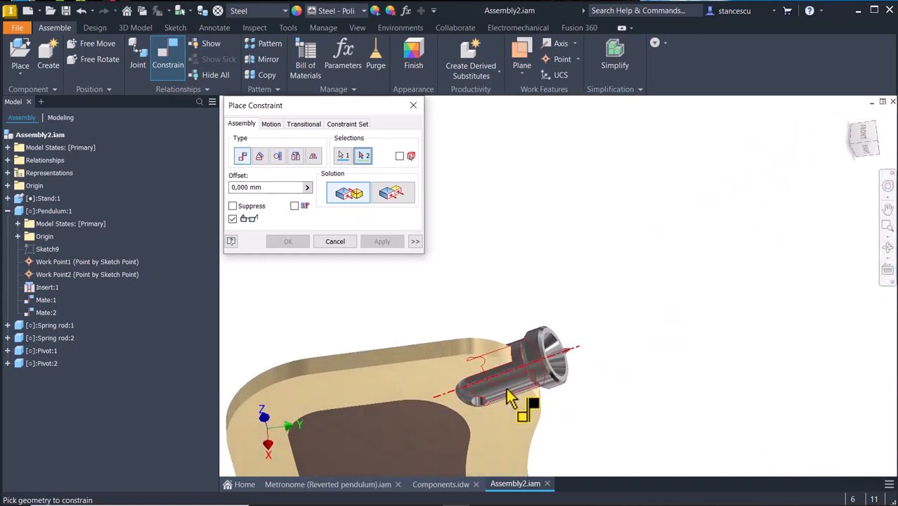
pyautogui.click(511, 398)
pyautogui.scroll(-3, 636, 421)
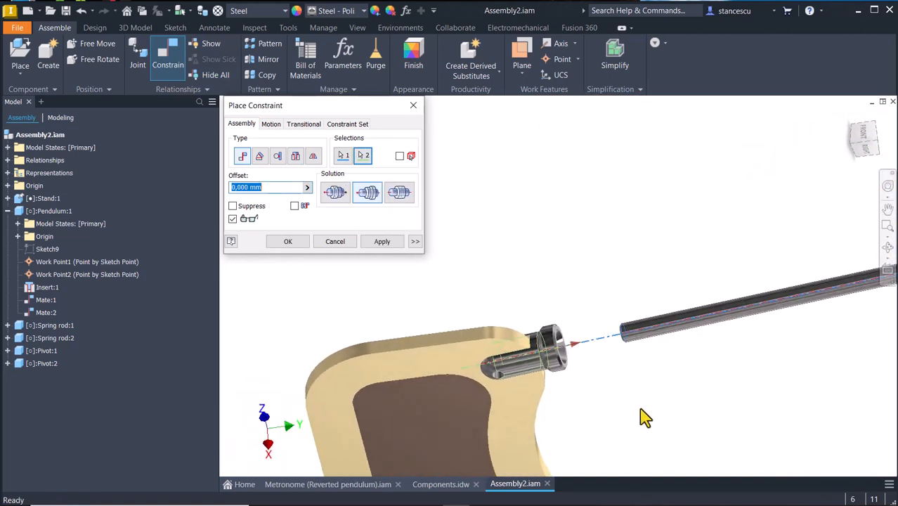
pyautogui.keyDown('shift'); pyautogui.moveTo(645, 416); pyautogui.dragTo(590, 380, button='middle'); pyautogui.keyUp('shift')
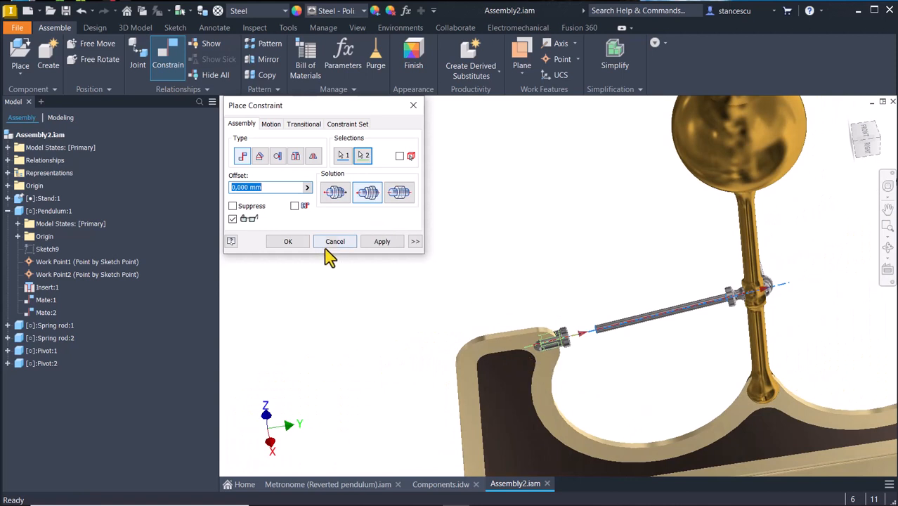
pyautogui.click(380, 242)
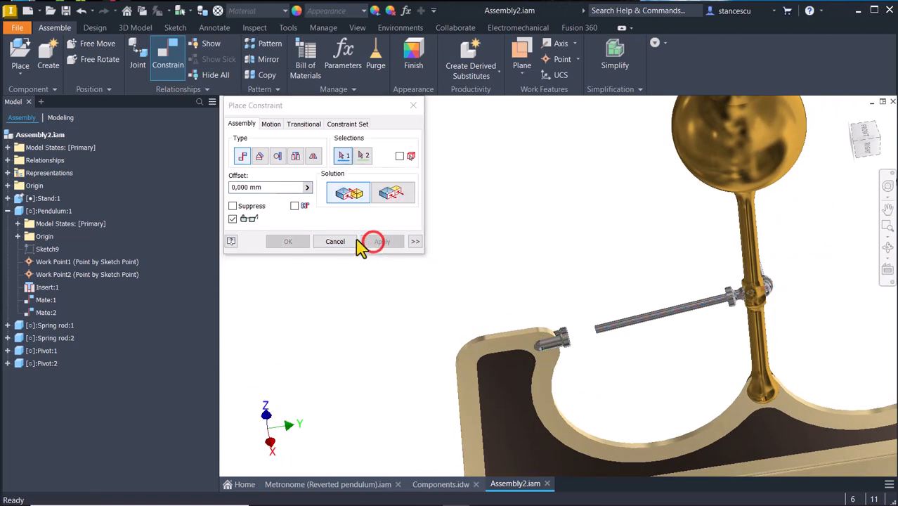
pyautogui.click(345, 242)
# - Swing the pendulum to check how the constrained spring rod and its pivot follow the motion
pyautogui.keyDown('shift'); pyautogui.moveTo(499, 251); pyautogui.dragTo(669, 238, button='middle'); pyautogui.keyUp('shift')
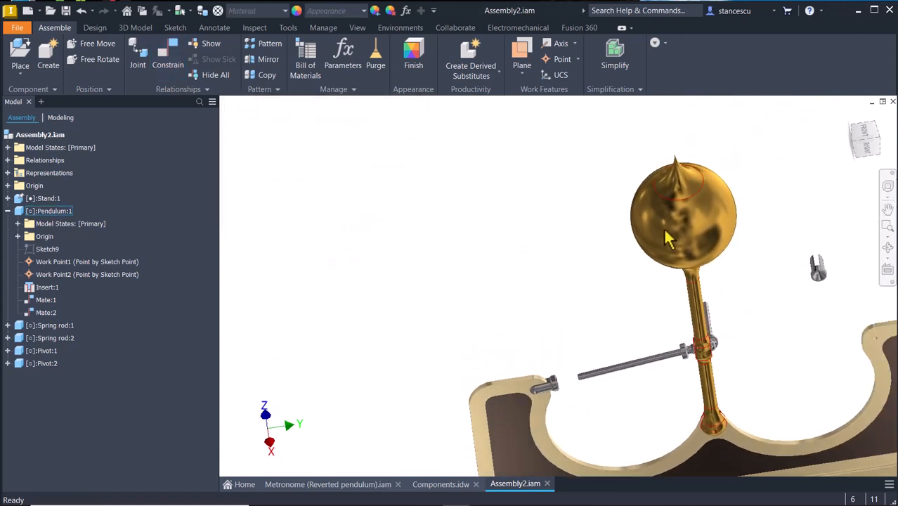
pyautogui.moveTo(670, 235); pyautogui.dragTo(671, 328)
pyautogui.scroll(-4, 562, 402)
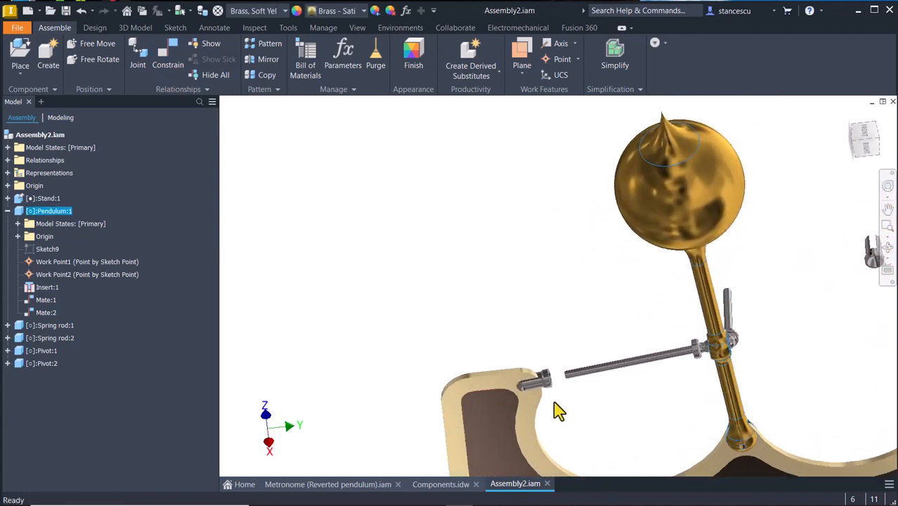
pyautogui.keyDown('shift'); pyautogui.moveTo(534, 376); pyautogui.dragTo(477, 330, button='middle'); pyautogui.keyUp('shift')
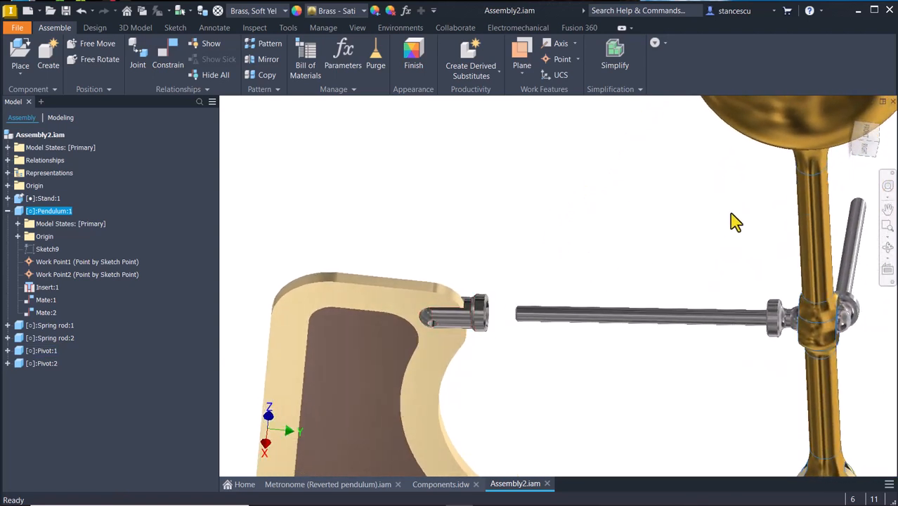
pyautogui.moveTo(758, 134); pyautogui.dragTo(780, 259)
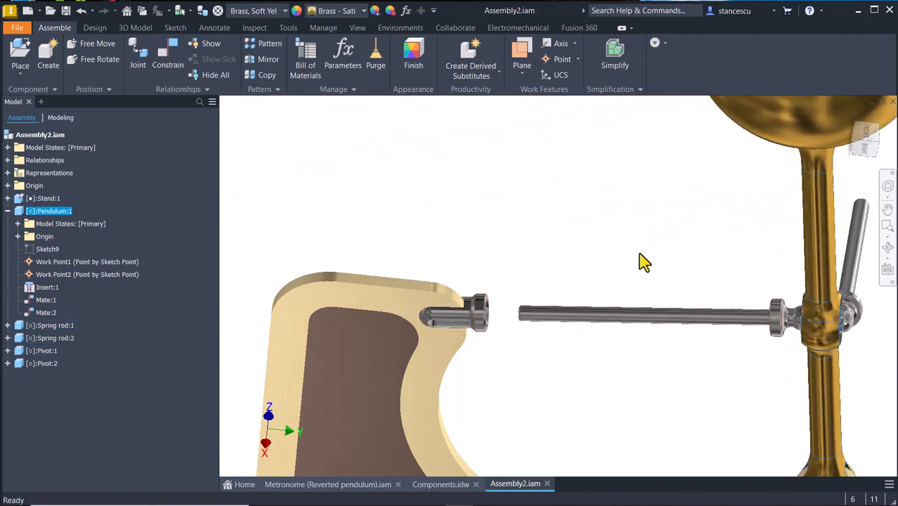
pyautogui.scroll(3, 762, 289)
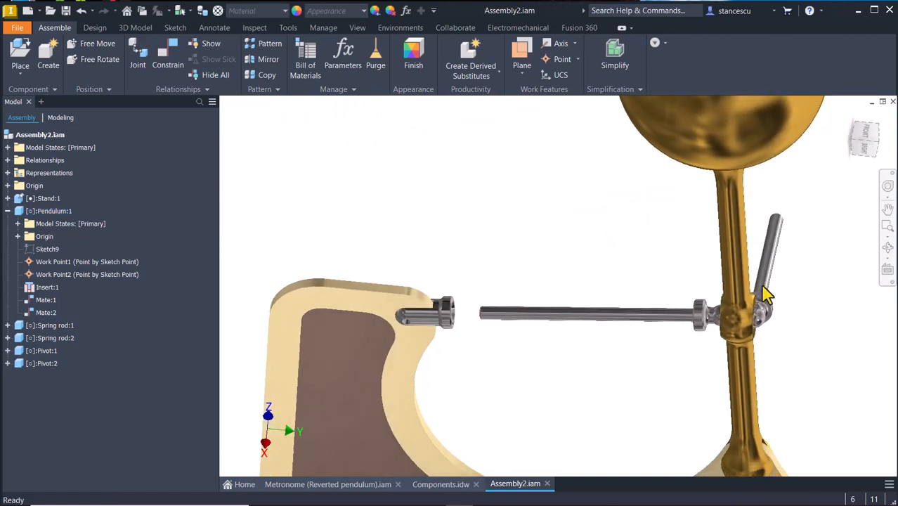
# - Insert-constrain the second pivot's small cross hole to the hole at the stand's opposite upper end, with 0 mm offset
pyautogui.moveTo(762, 288); pyautogui.dragTo(644, 296, button='middle')
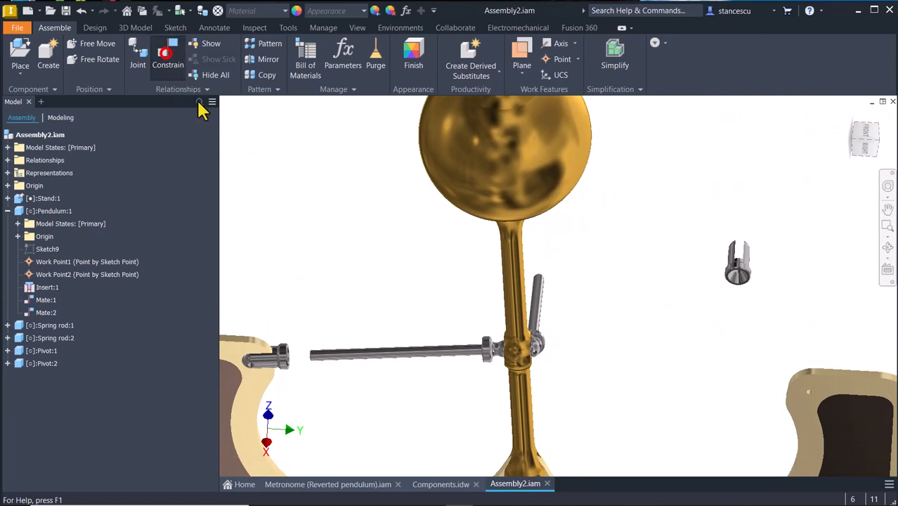
pyautogui.click(296, 155)
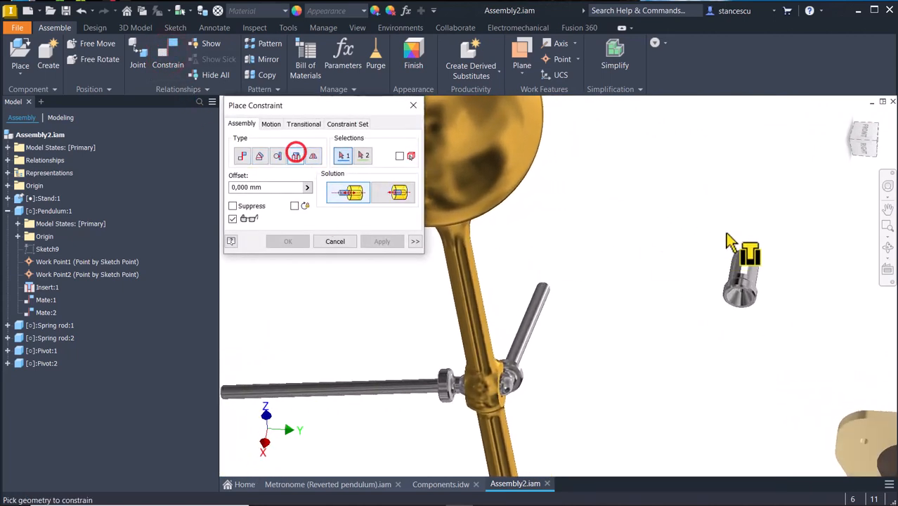
pyautogui.scroll(-3, 732, 253)
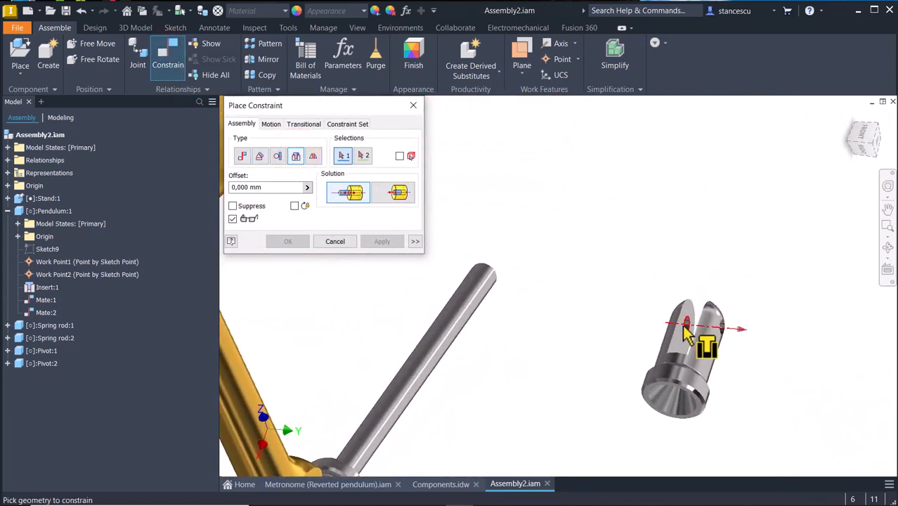
pyautogui.click(685, 326)
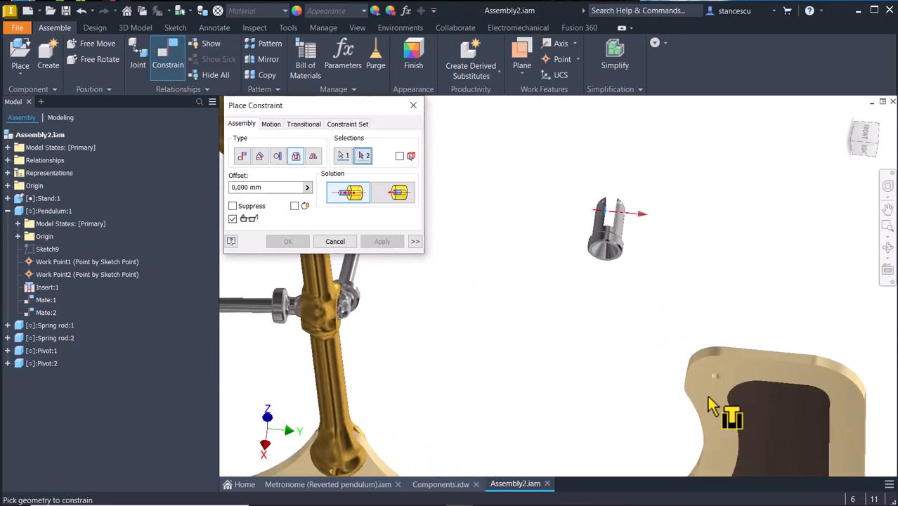
pyautogui.click(731, 392)
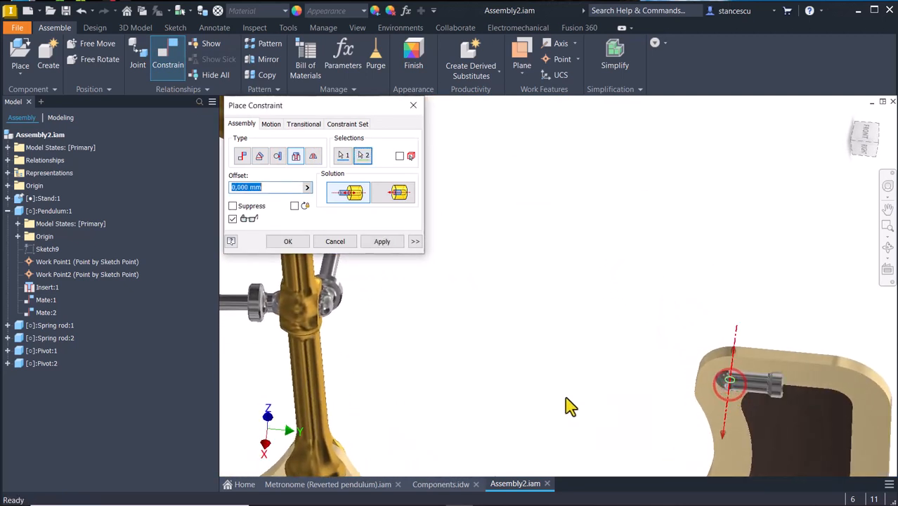
pyautogui.click(382, 241)
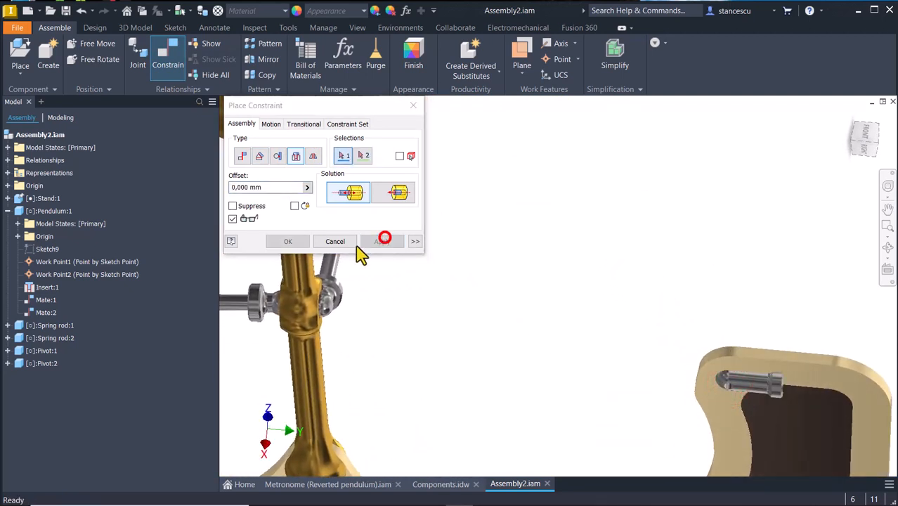
pyautogui.click(331, 239)
# - Turn the second pivot towards the pendulum and mate the other spring rod's axis to the pivot's axis, 0 mm offset
pyautogui.moveTo(760, 397); pyautogui.dragTo(625, 368)
pyautogui.click(163, 55)
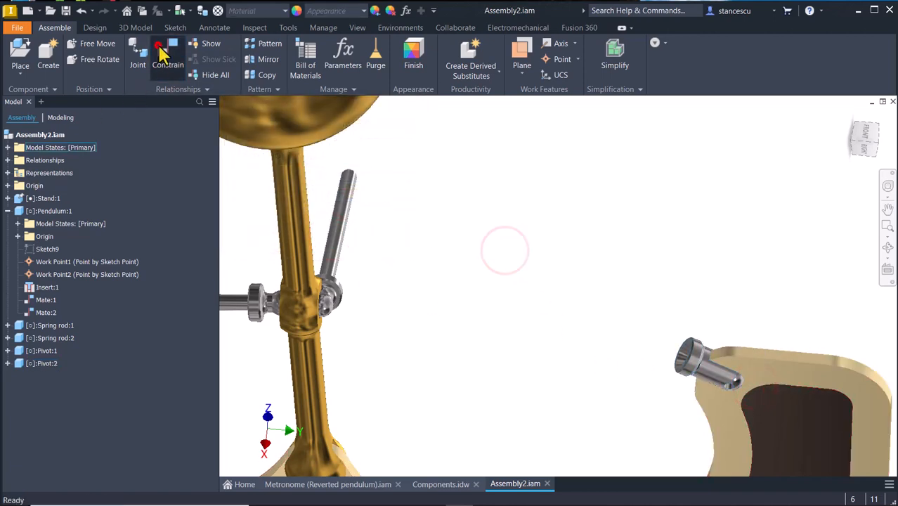
pyautogui.moveTo(349, 244); pyautogui.dragTo(515, 246, button='middle')
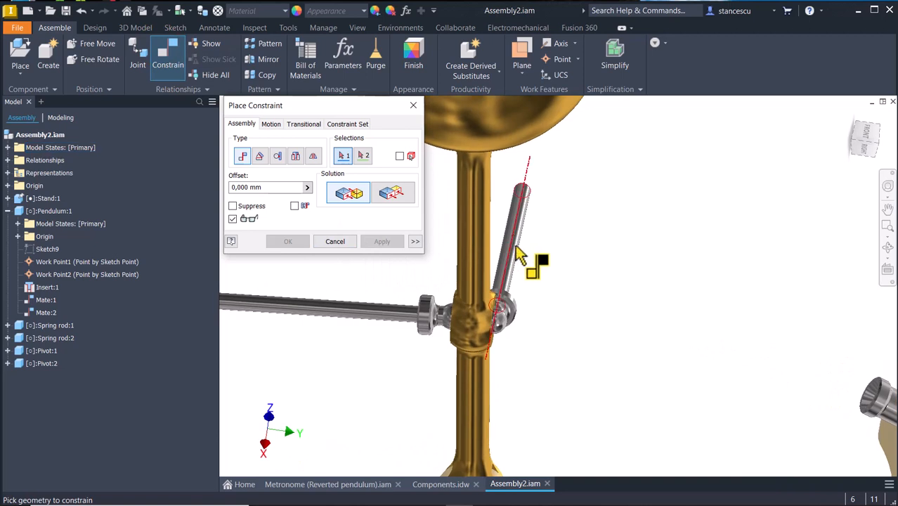
pyautogui.click(512, 244)
pyautogui.scroll(-2, 571, 283)
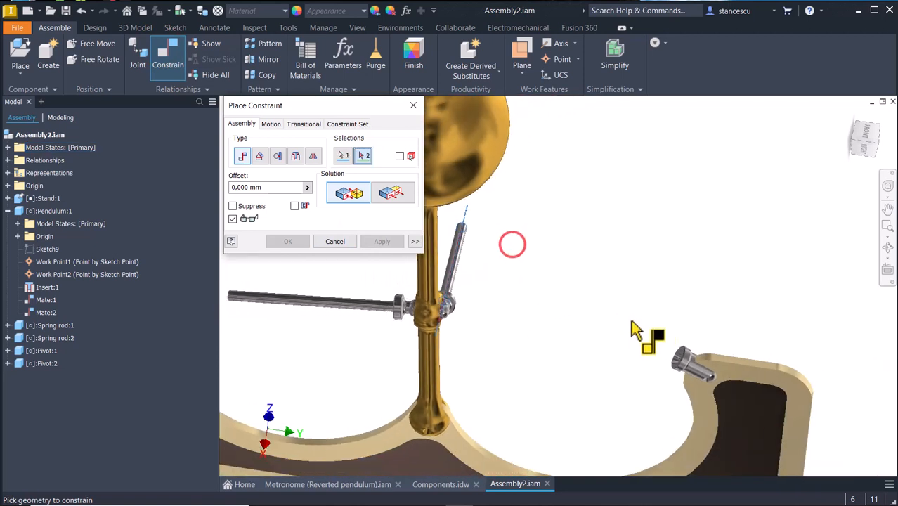
pyautogui.click(679, 371)
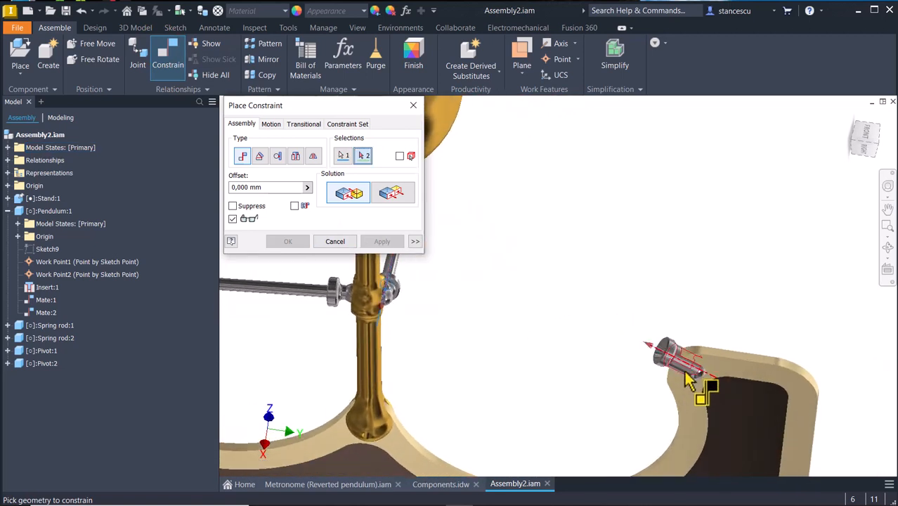
pyautogui.click(691, 381)
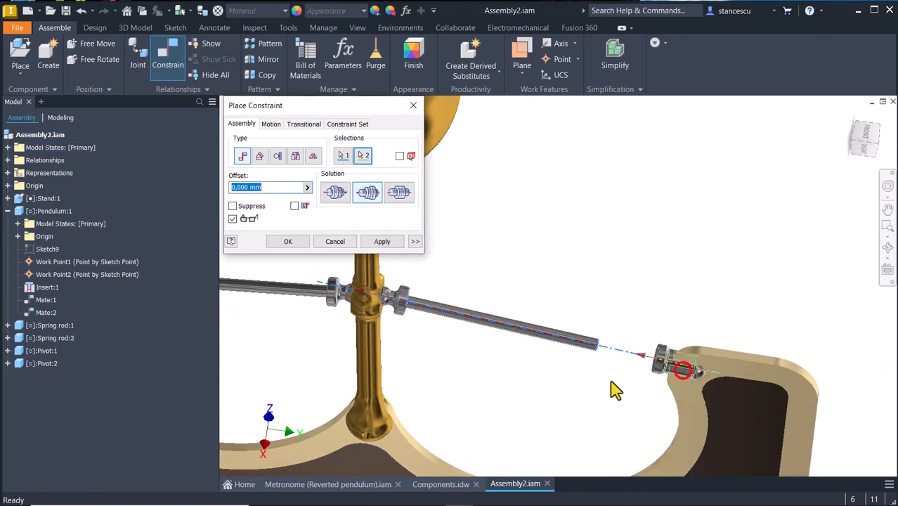
pyautogui.click(288, 241)
# - Swing the pendulum in the Right view to check both rods and pivots, and return to the home view
pyautogui.scroll(-3, 437, 254)
pyautogui.press('F6')
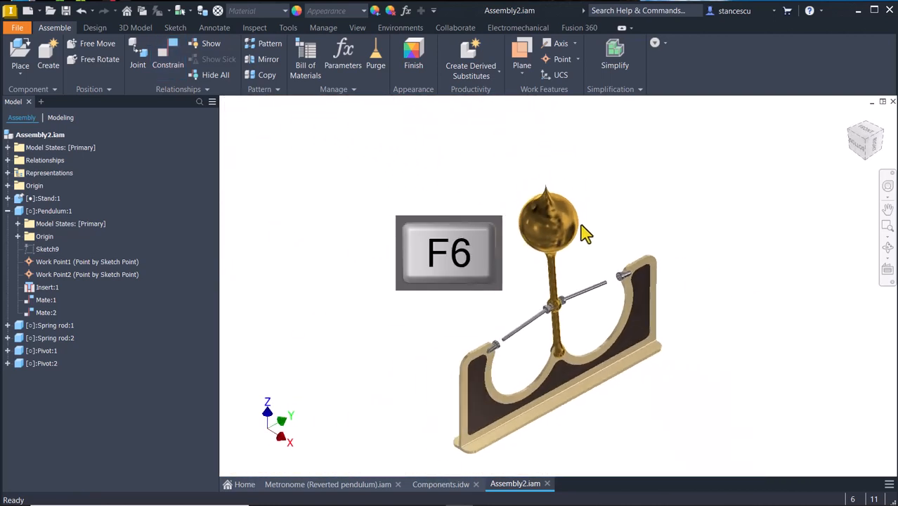
pyautogui.click(873, 146)
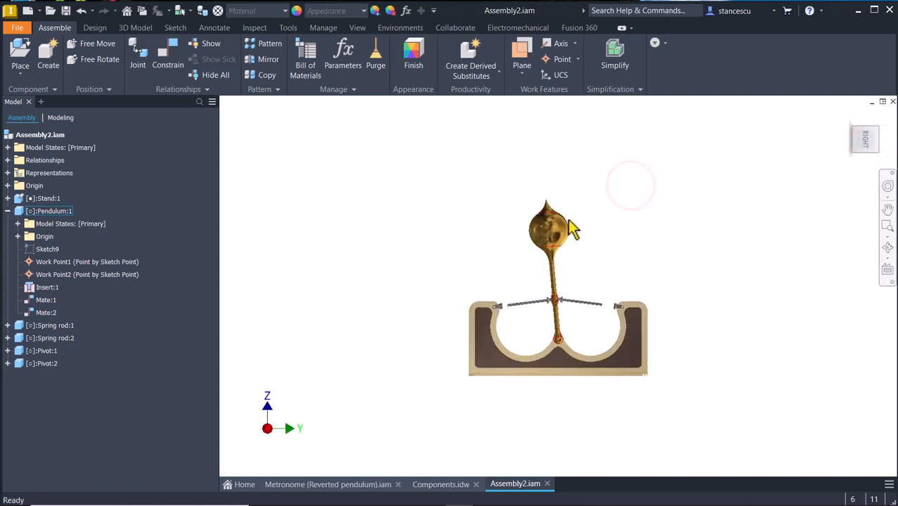
pyautogui.scroll(3, 573, 228)
pyautogui.moveTo(554, 171); pyautogui.dragTo(565, 219)
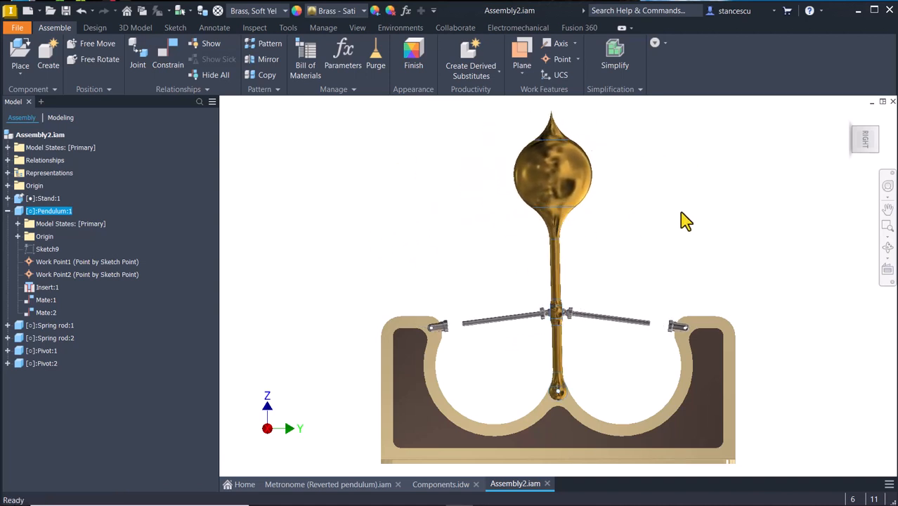
pyautogui.press('F6')
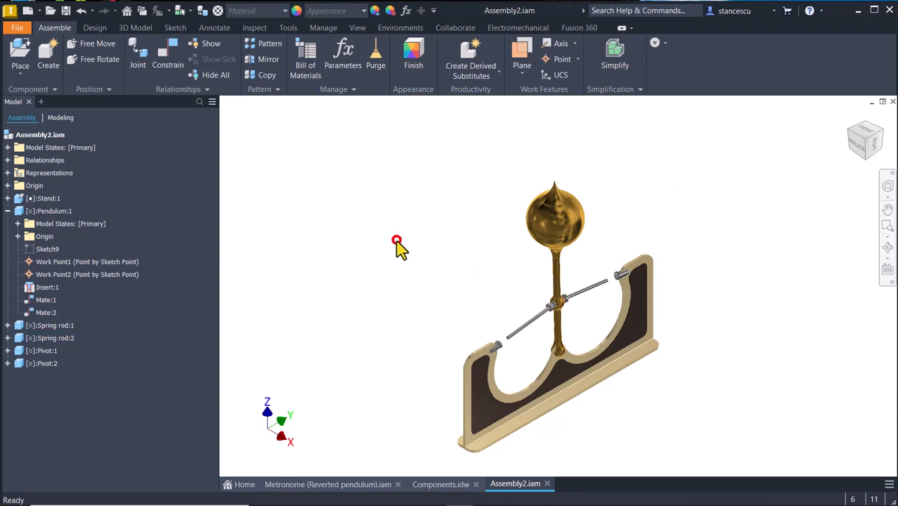
# - Place two instances of Spring guide.ipt in the assembly, one on each side of the pendulum
pyautogui.click(8, 211)
pyautogui.click(297, 138)
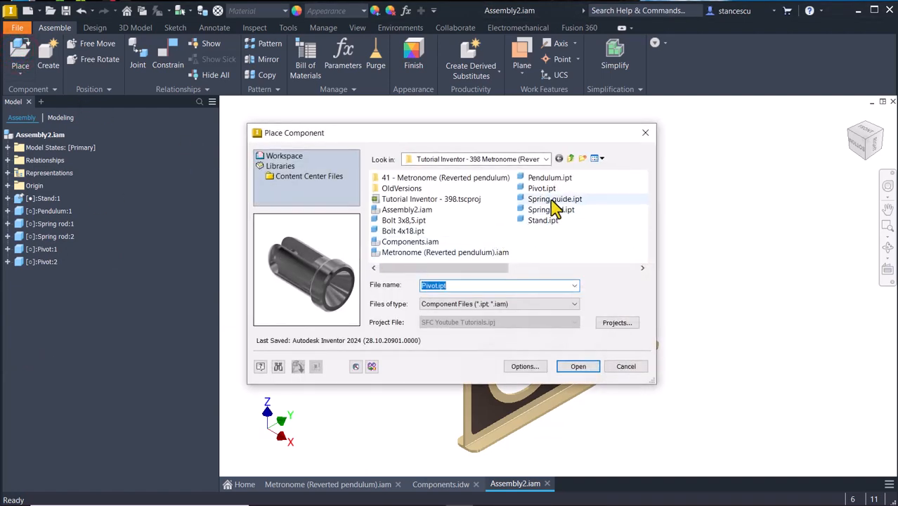
pyautogui.doubleClick(554, 200)
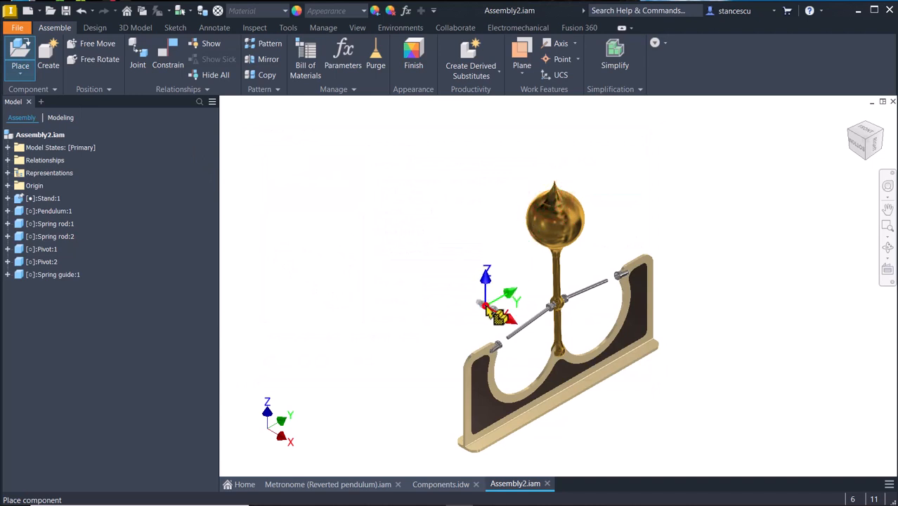
pyautogui.click(486, 307)
pyautogui.click(597, 241)
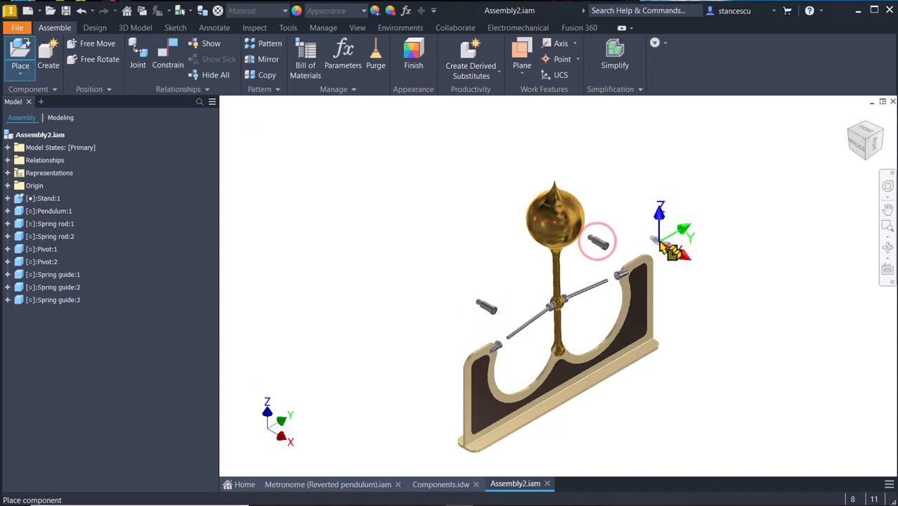
pyautogui.scroll(3, 511, 321)
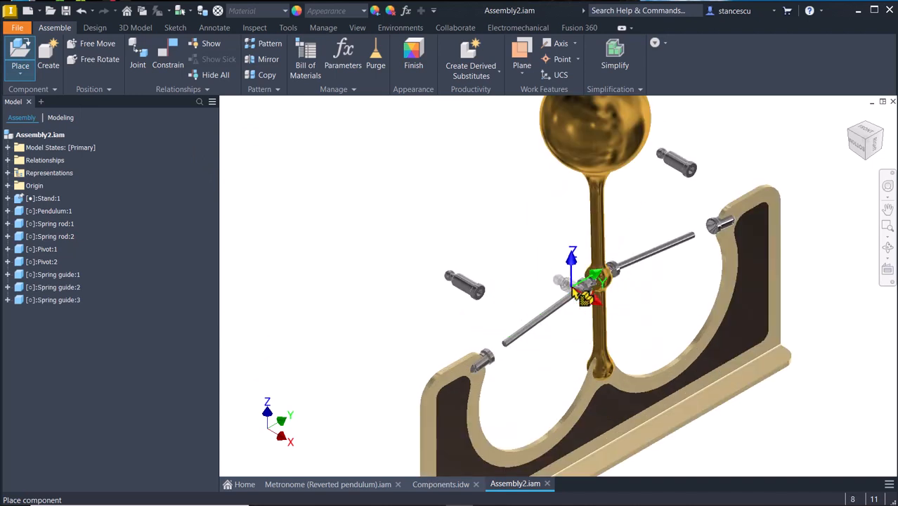
pyautogui.press('Escape')
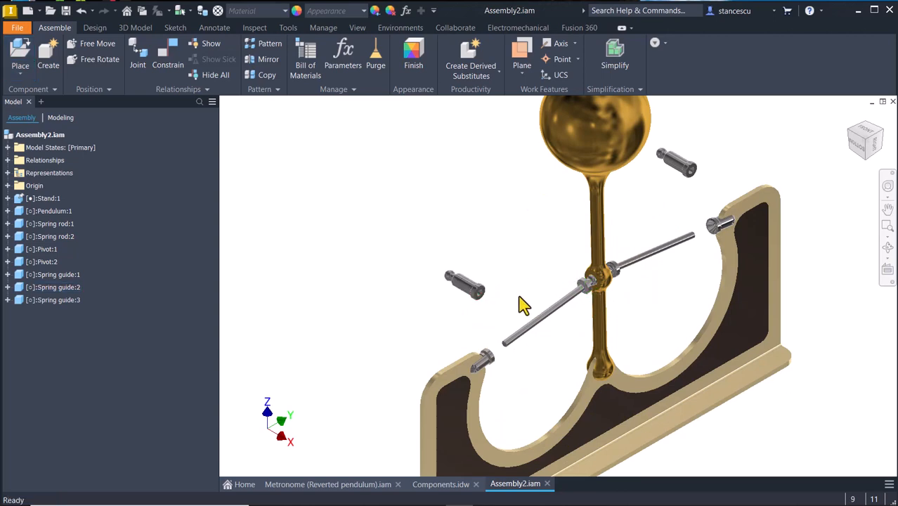
# - Open the first pivot in place to examine Sketch4 and the work point in its conical seat, and return to the assembly
pyautogui.scroll(3, 521, 305)
pyautogui.scroll(5, 463, 309)
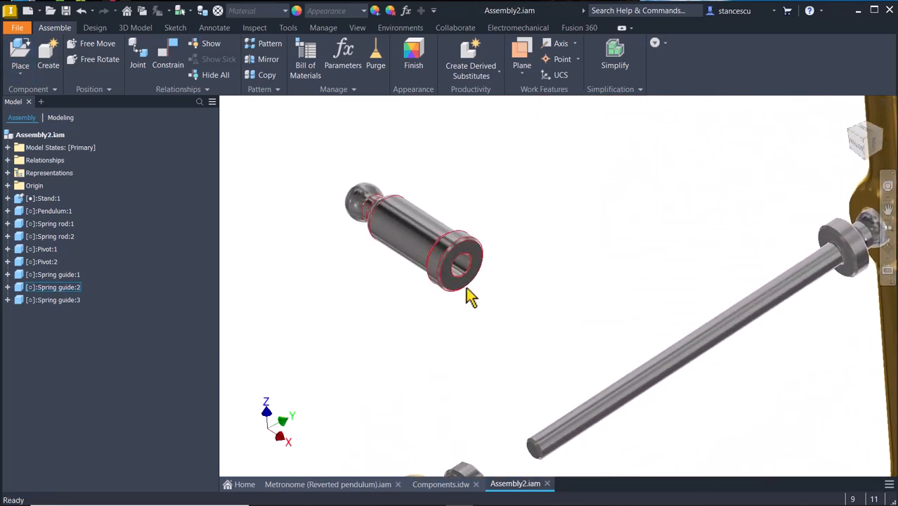
pyautogui.keyDown('shift'); pyautogui.moveTo(503, 303); pyautogui.dragTo(437, 311, button='middle'); pyautogui.keyUp('shift')
pyautogui.doubleClick(436, 311)
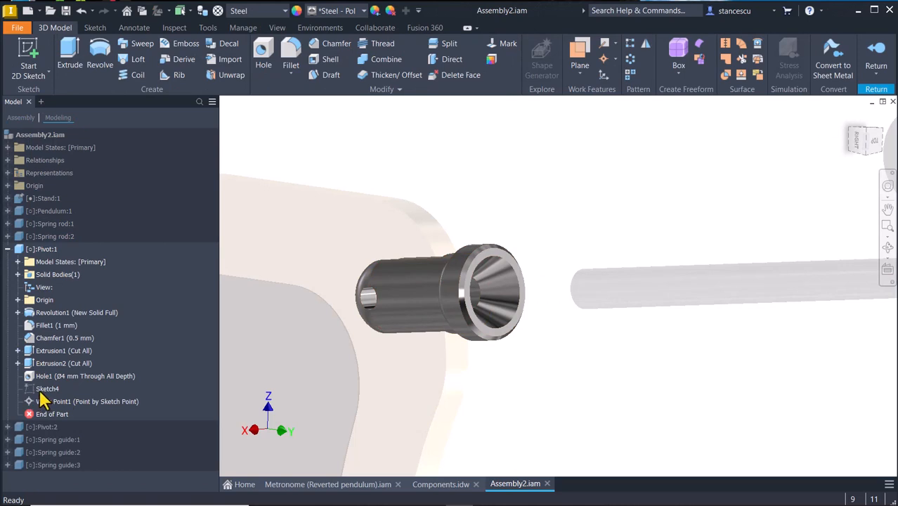
pyautogui.keyDown('shift'); pyautogui.moveTo(243, 392); pyautogui.dragTo(575, 406, button='middle'); pyautogui.keyUp('shift')
pyautogui.press('F5')
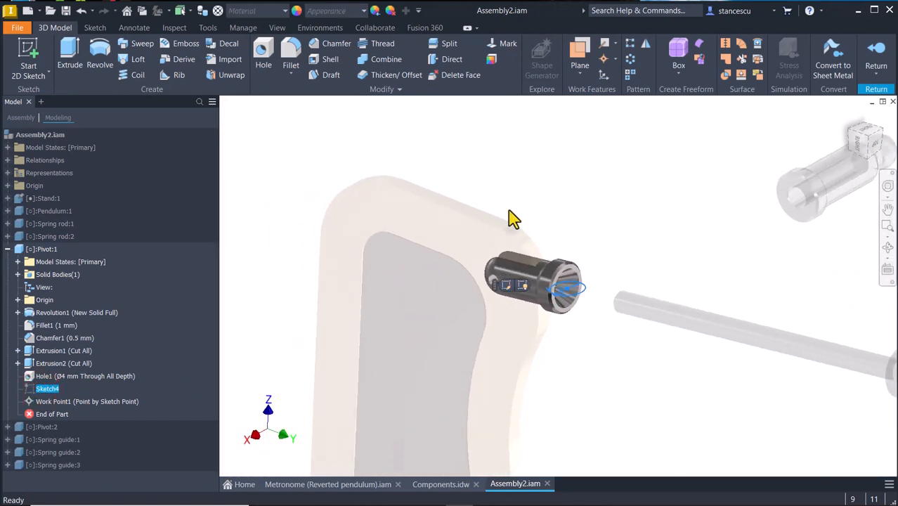
pyautogui.click(876, 56)
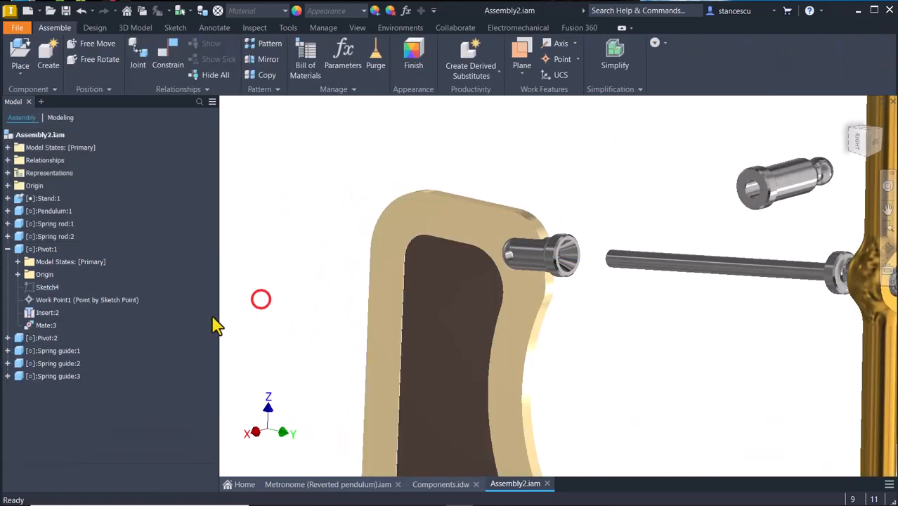
# - Make Work Point1 of the first pivot visible in the assembly
pyautogui.rightClick(53, 302)
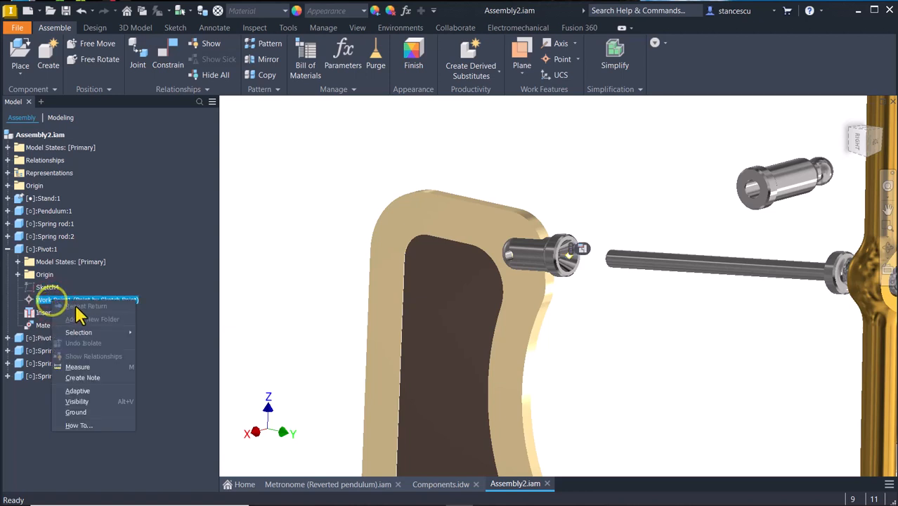
pyautogui.click(90, 401)
pyautogui.click(552, 210)
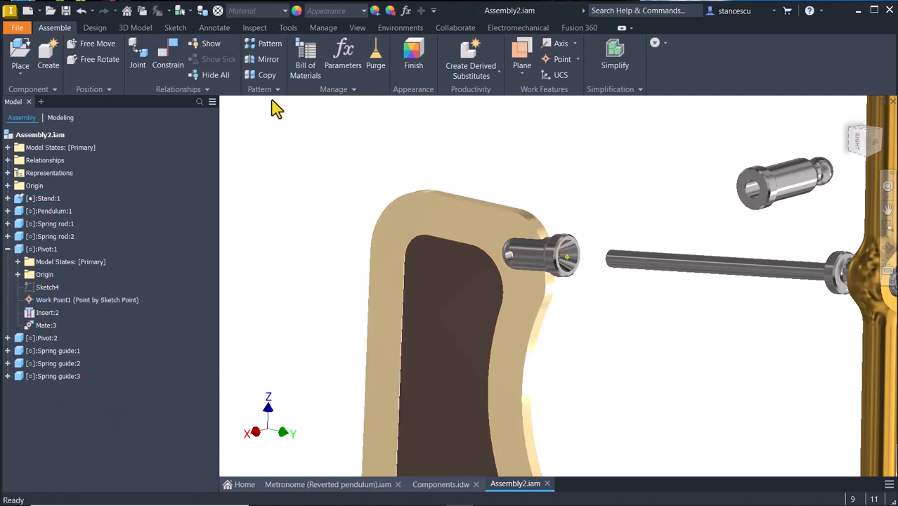
# - Mate the centre of one spring guide's ball end to the first pivot's work point with 0 mm offset
pyautogui.click(169, 62)
pyautogui.scroll(2, 815, 196)
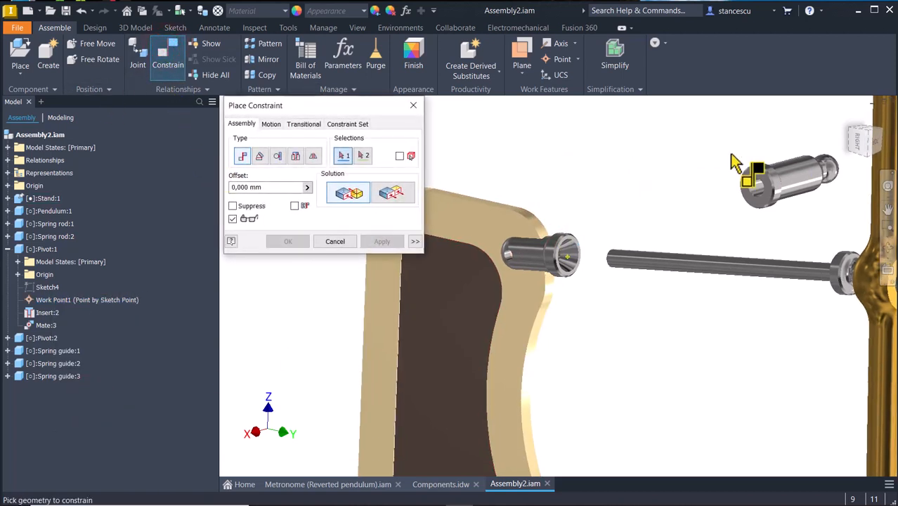
pyautogui.scroll(2, 828, 200)
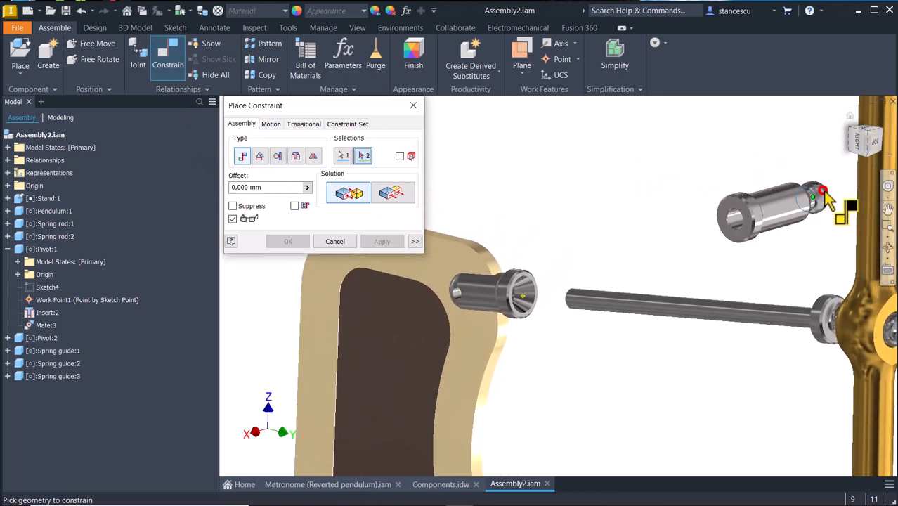
pyautogui.click(824, 192)
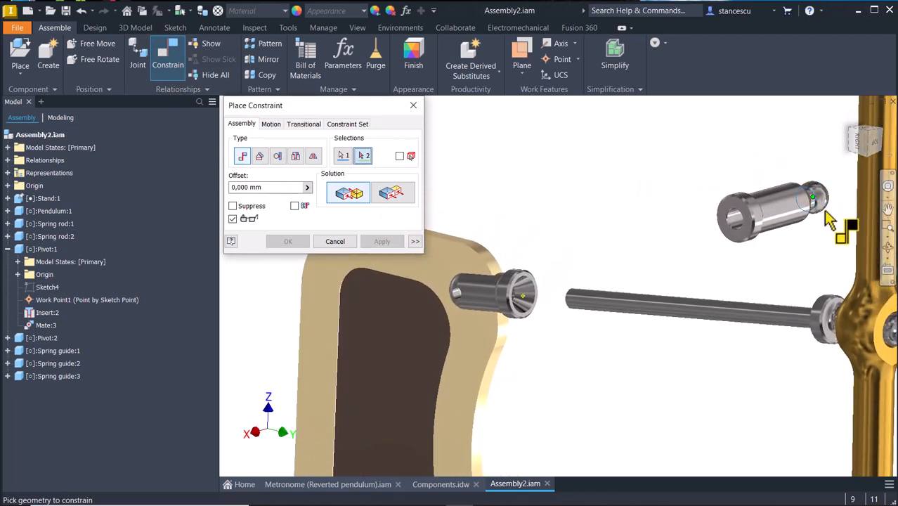
pyautogui.scroll(3, 532, 317)
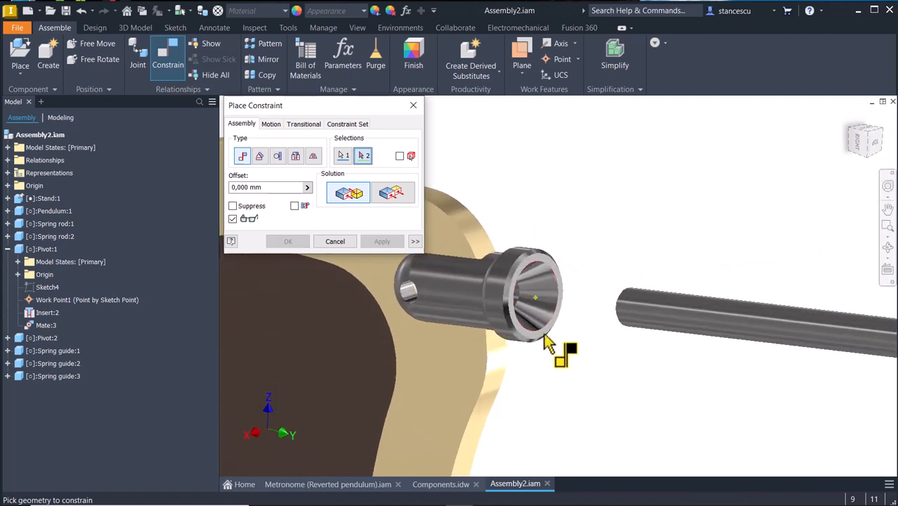
pyautogui.click(536, 299)
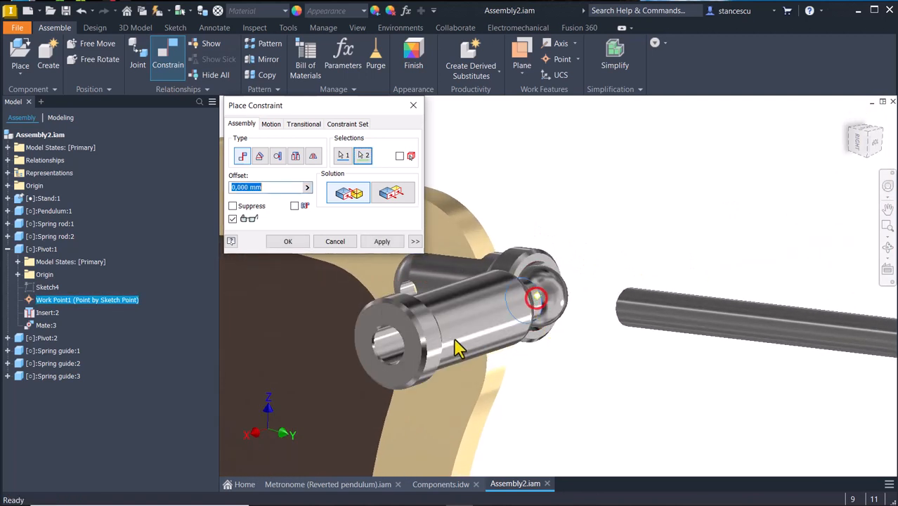
pyautogui.click(379, 242)
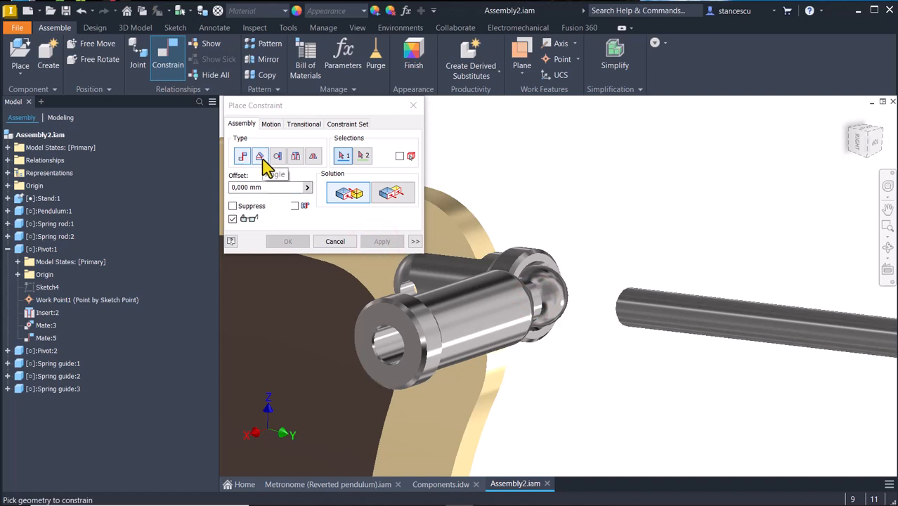
# - Mate the bore axis of that spring guide to the axis of the adjacent spring rod, 0 mm offset
pyautogui.click(389, 340)
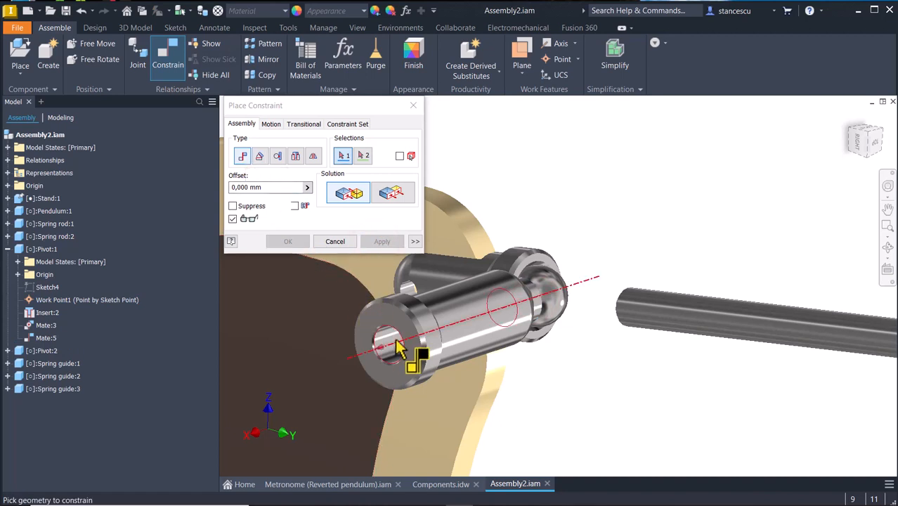
pyautogui.click(785, 326)
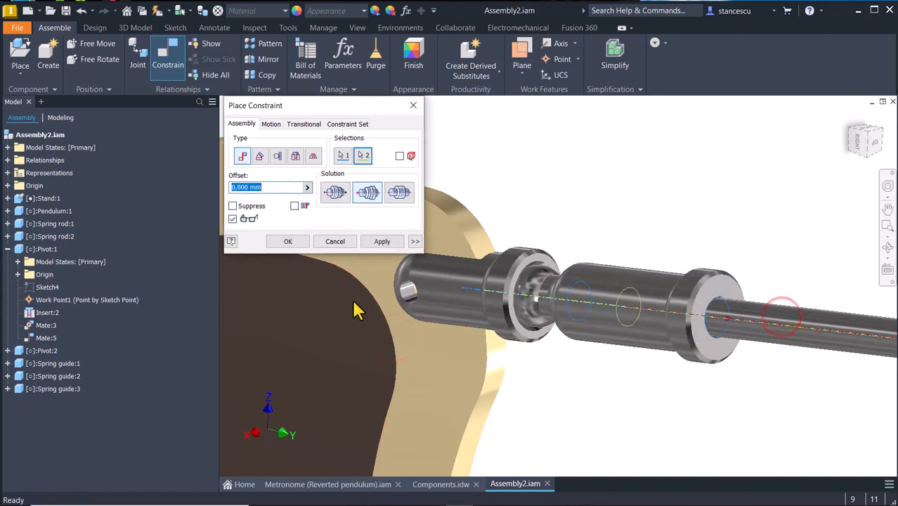
pyautogui.click(284, 242)
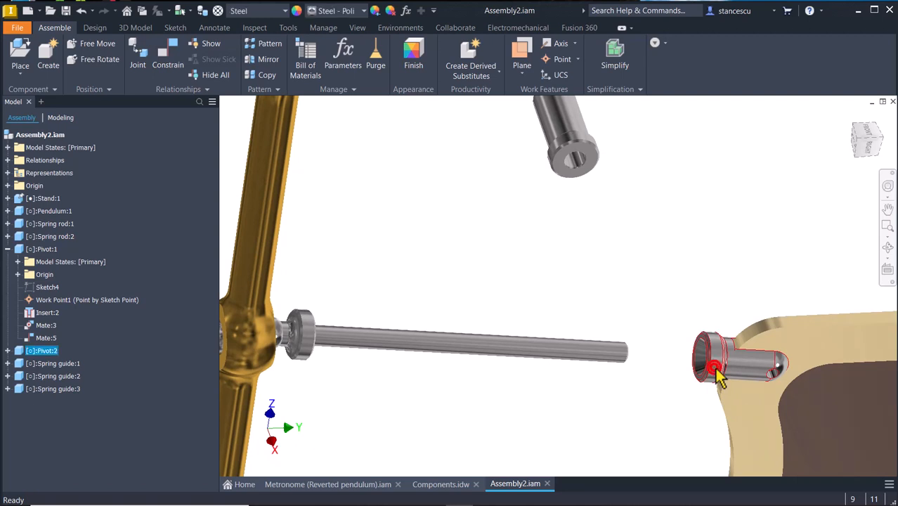
# - Check the second pivot's features in place, return to the assembly, and make its Work Point1 visible
pyautogui.doubleClick(715, 371)
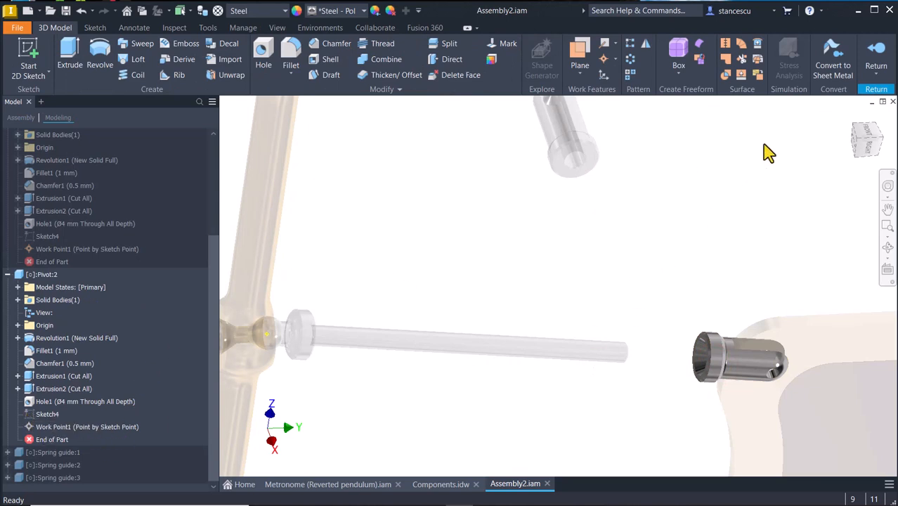
pyautogui.click(874, 56)
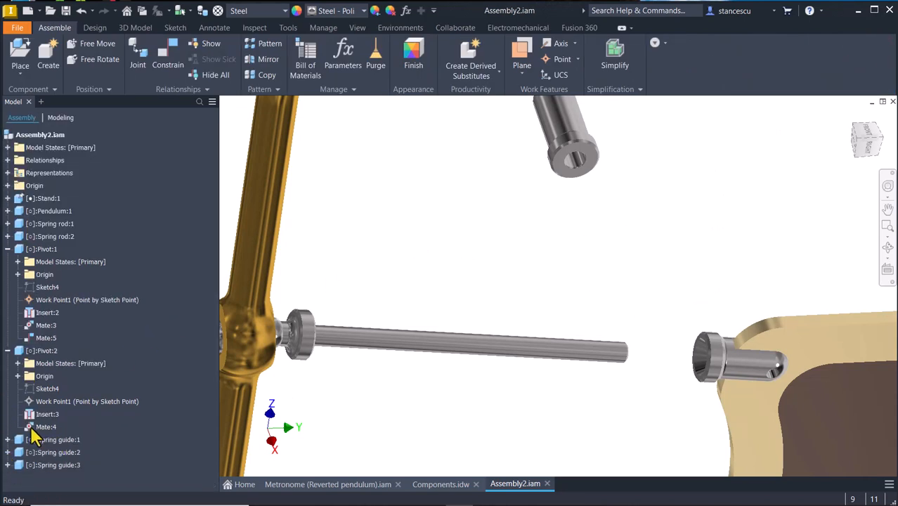
pyautogui.rightClick(42, 407)
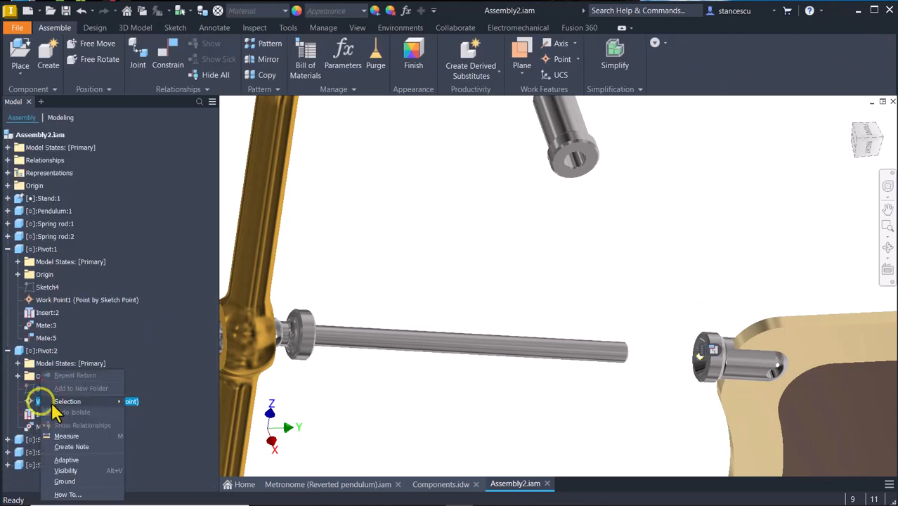
pyautogui.click(79, 470)
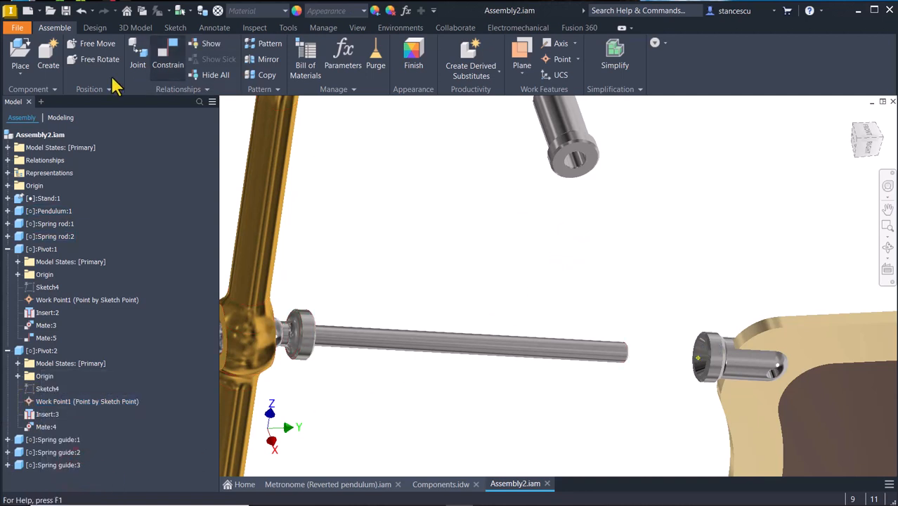
# - Mate the ball centre of the other spring guide to the second pivot's work point with 0 mm offset
pyautogui.click(168, 60)
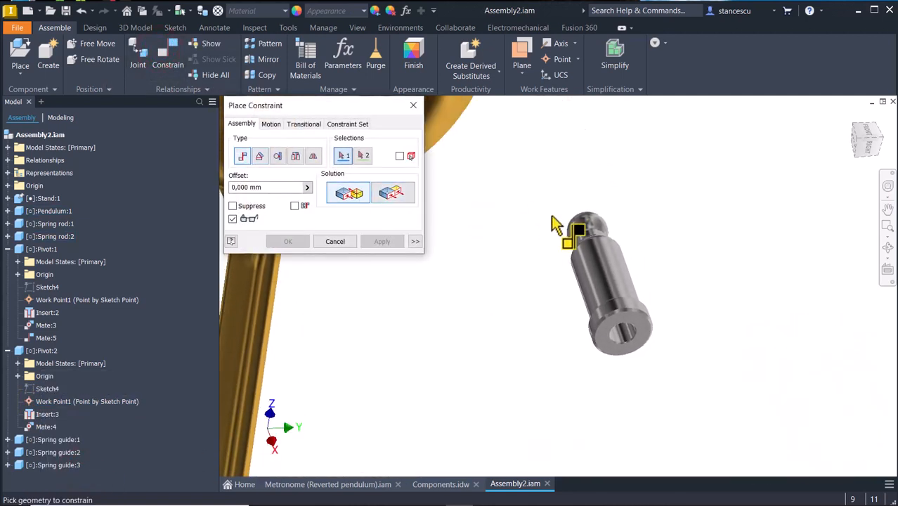
pyautogui.click(574, 233)
pyautogui.scroll(5, 634, 265)
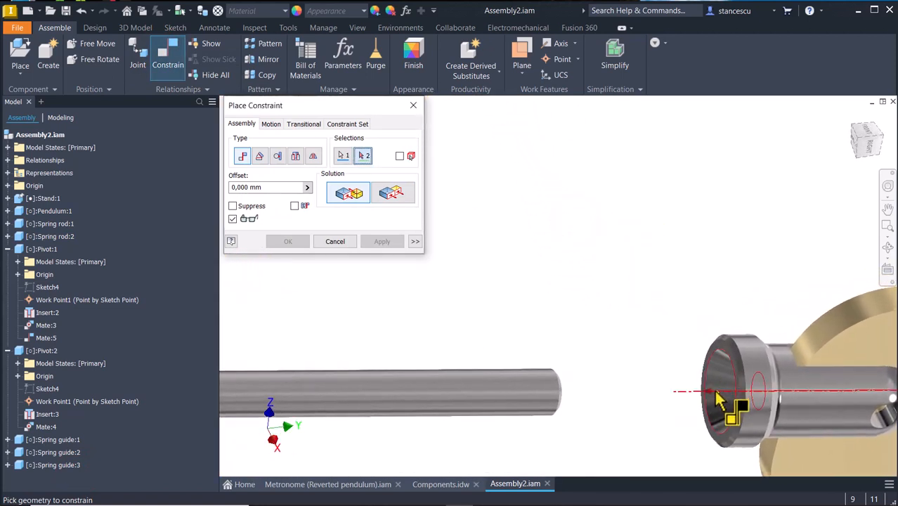
pyautogui.click(716, 391)
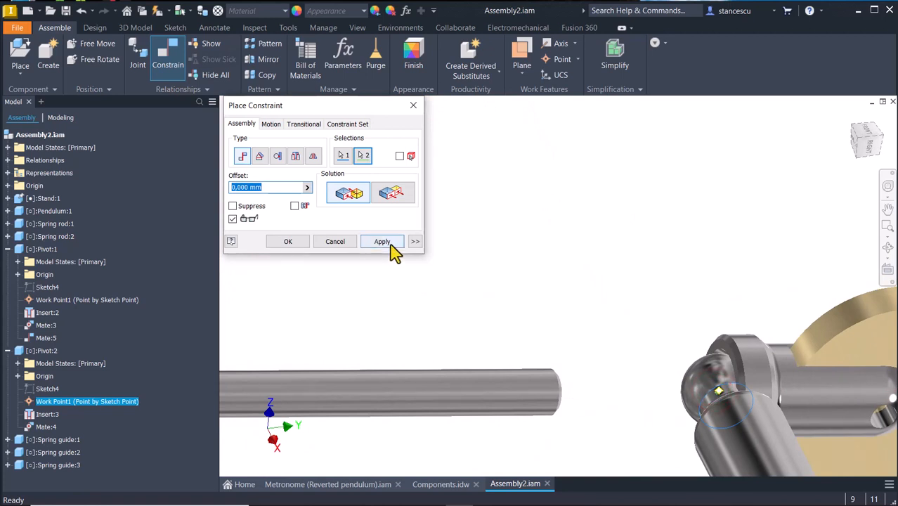
pyautogui.click(381, 241)
# - Mate the second spring guide's axis to the axis of the other spring rod, 0 mm offset
pyautogui.scroll(-3, 595, 357)
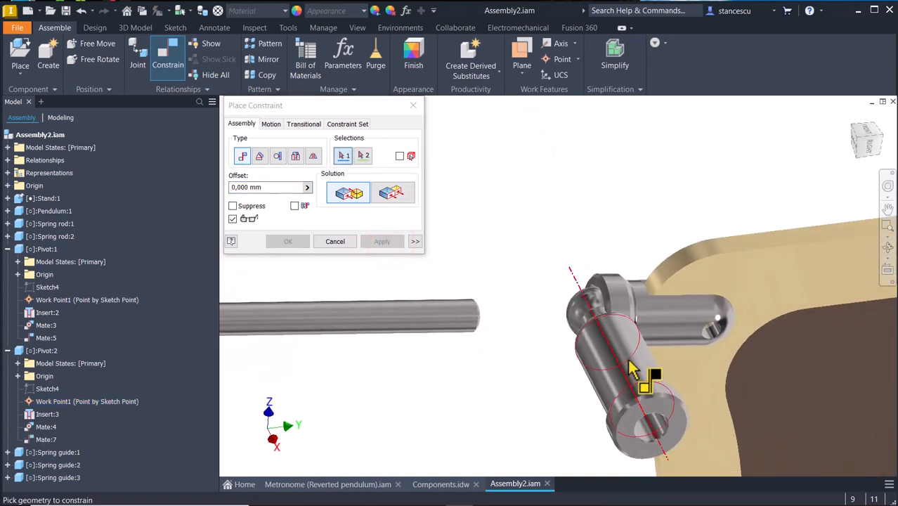
pyautogui.click(631, 368)
pyautogui.click(416, 316)
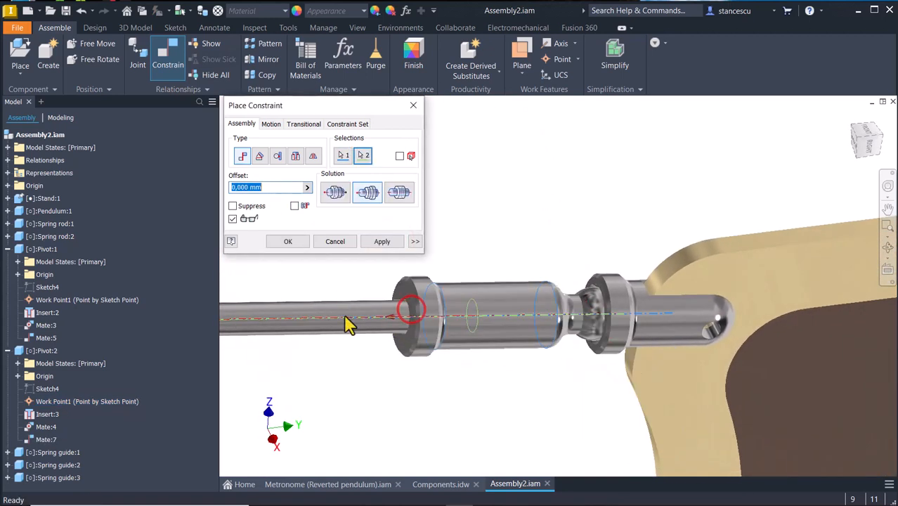
pyautogui.click(286, 242)
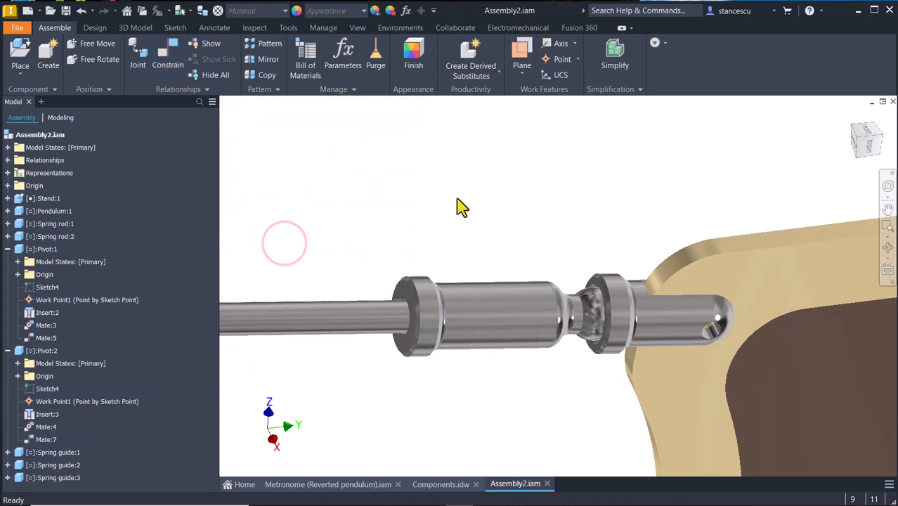
# - Inspect both spring guides, rods and pivots from the side and return to the home view
pyautogui.keyDown('shift'); pyautogui.moveTo(456, 201); pyautogui.dragTo(670, 309, button='middle'); pyautogui.keyUp('shift')
pyautogui.scroll(-6, 671, 294)
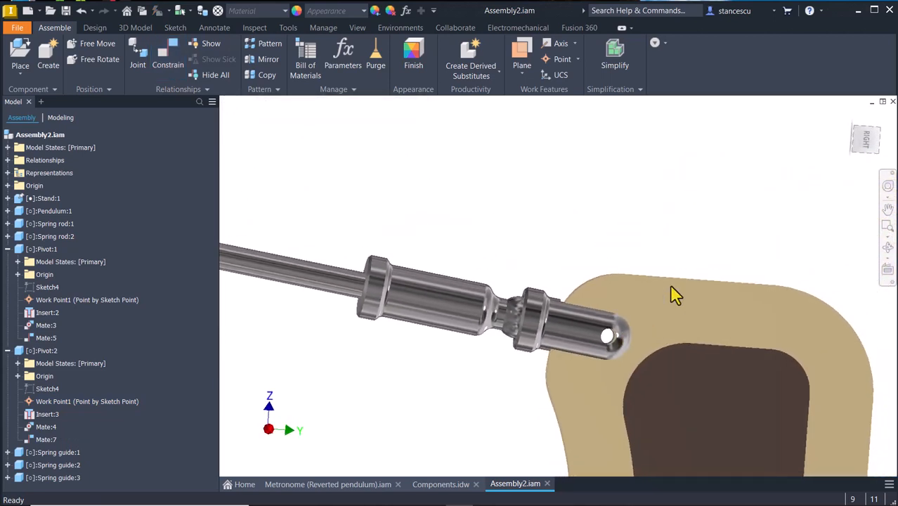
pyautogui.keyDown('shift'); pyautogui.moveTo(453, 306); pyautogui.dragTo(531, 437, button='middle'); pyautogui.keyUp('shift')
pyautogui.keyDown('shift'); pyautogui.moveTo(255, 223); pyautogui.dragTo(675, 224, button='middle'); pyautogui.keyUp('shift')
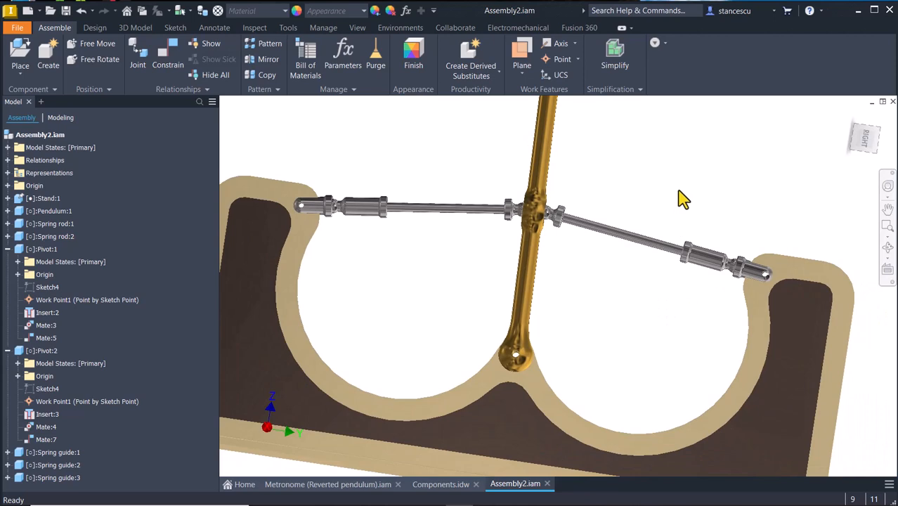
pyautogui.press('F6')
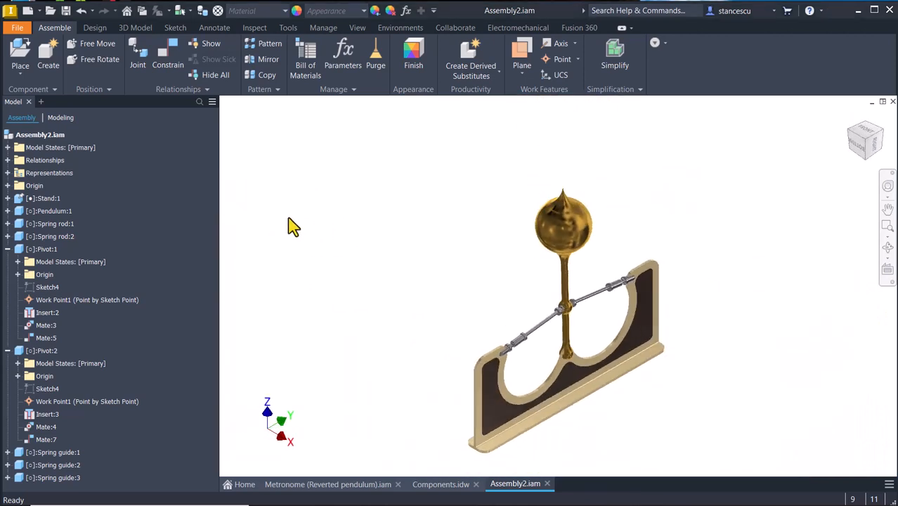
# - Collapse the two pivots' browser entries and place two instances of Bolt 3x8,5.ipt in the assembly
pyautogui.click(7, 253)
pyautogui.click(7, 262)
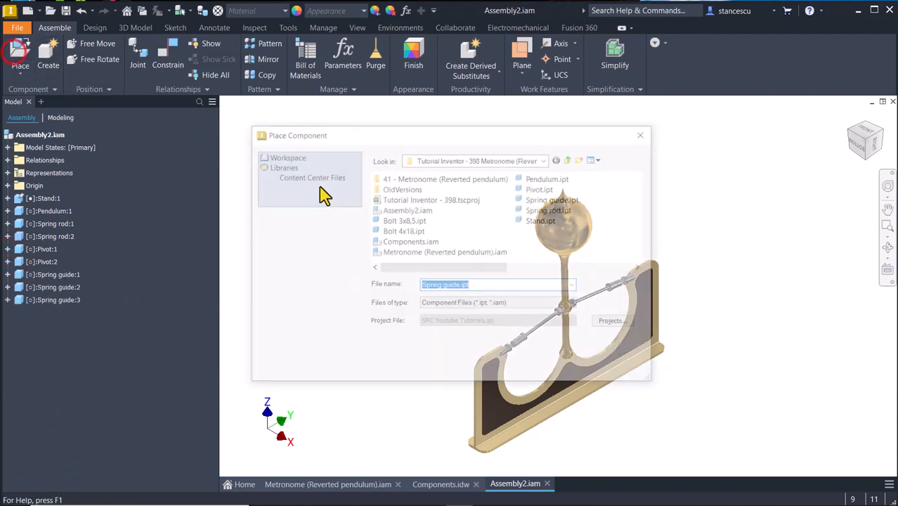
pyautogui.click(385, 220)
pyautogui.doubleClick(385, 221)
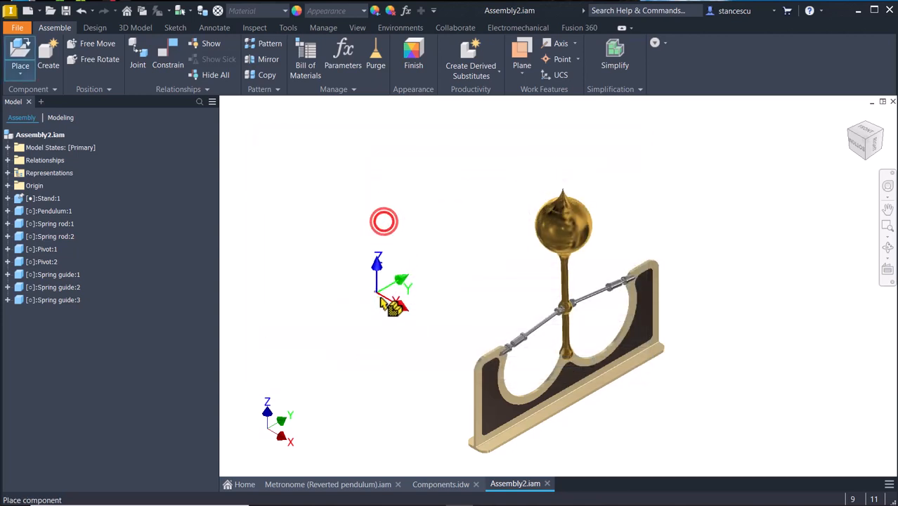
pyautogui.click(433, 293)
pyautogui.click(629, 239)
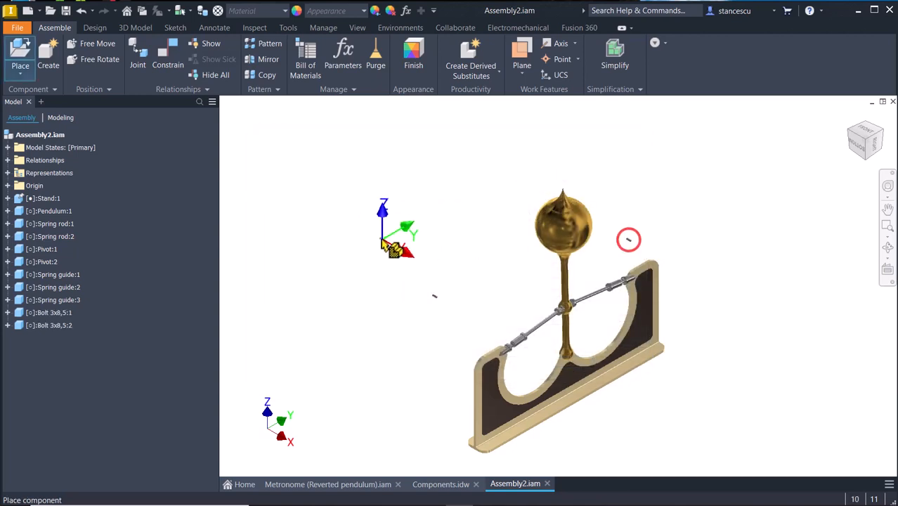
pyautogui.press('Escape')
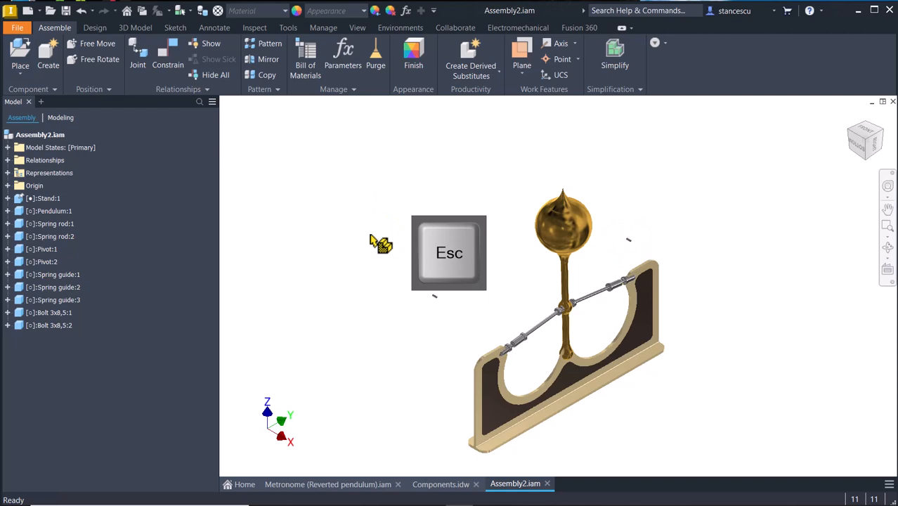
# - Place one instance of Bolt 4x18.ipt in the free space beside the pendulum
pyautogui.press('p')
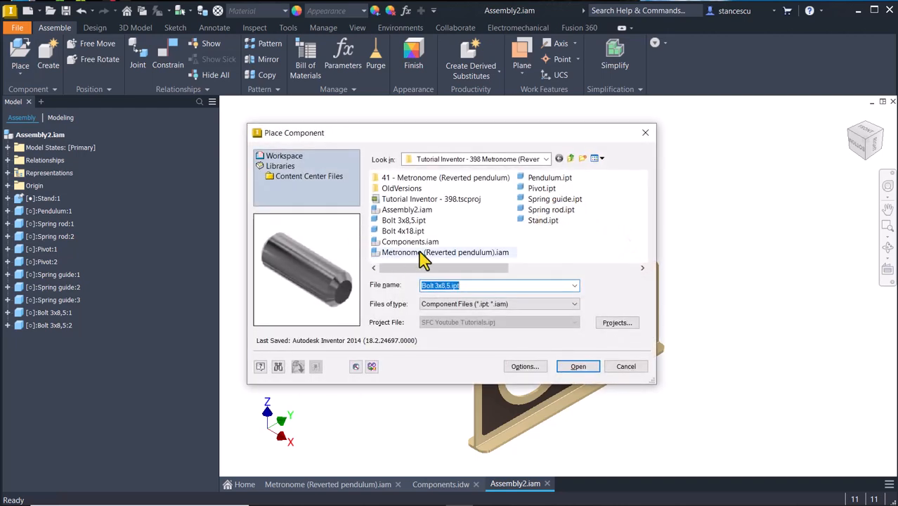
pyautogui.doubleClick(402, 230)
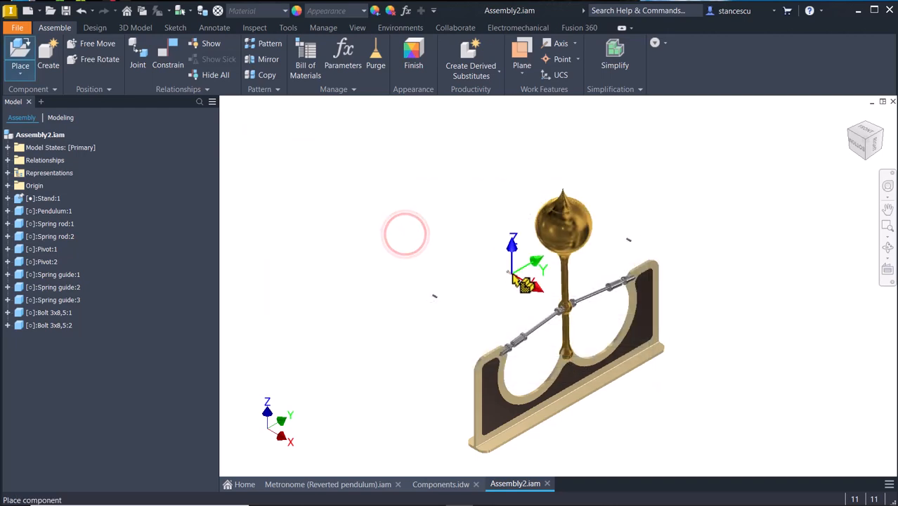
pyautogui.click(518, 276)
pyautogui.press('Escape')
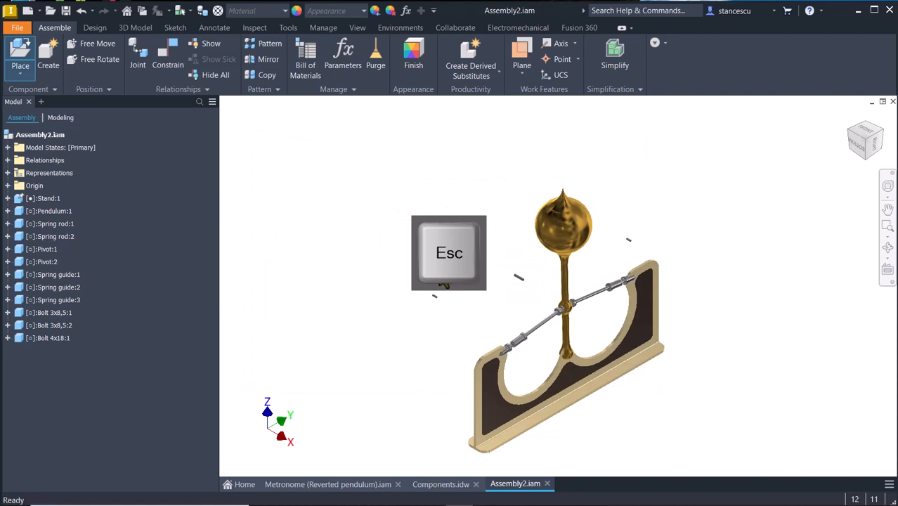
pyautogui.scroll(-3, 482, 276)
pyautogui.moveTo(505, 281); pyautogui.dragTo(425, 244, button='middle')
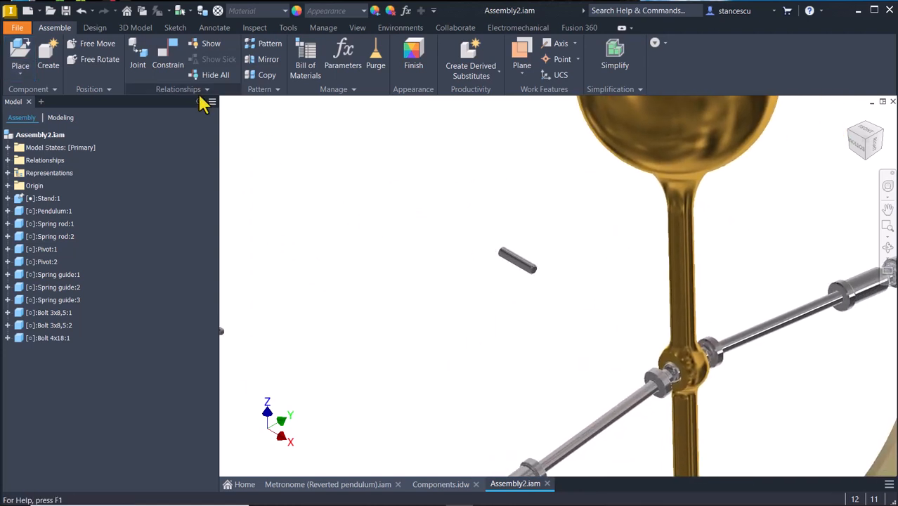
pyautogui.click(161, 60)
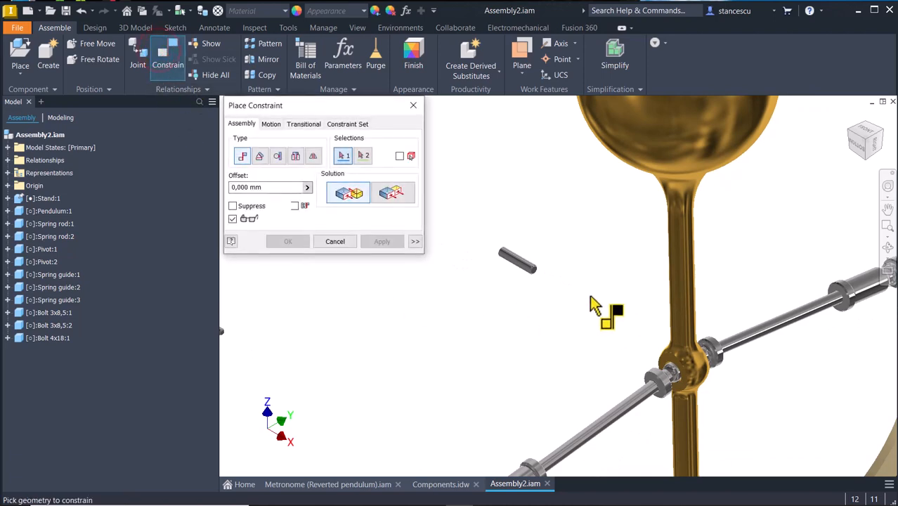
pyautogui.scroll(-3, 597, 305)
pyautogui.scroll(5, 608, 338)
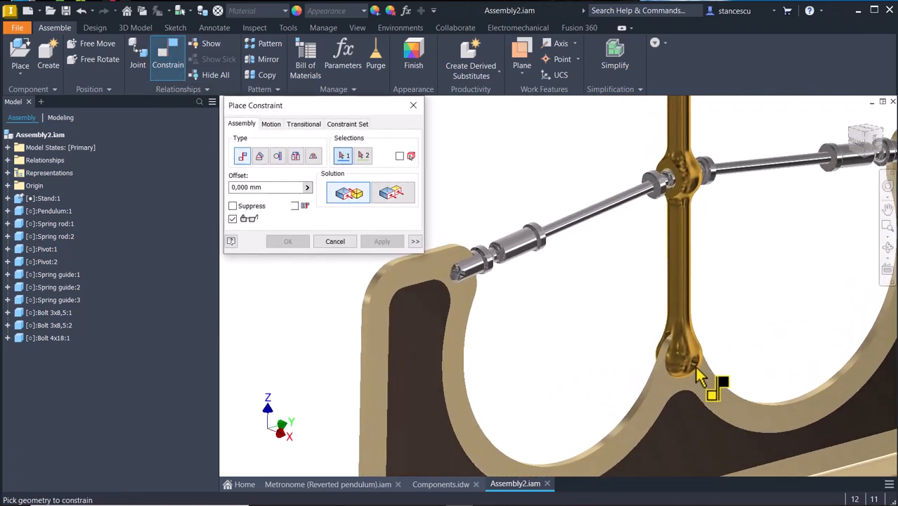
pyautogui.keyDown('shift'); pyautogui.moveTo(757, 380); pyautogui.dragTo(715, 383, button='middle'); pyautogui.keyUp('shift')
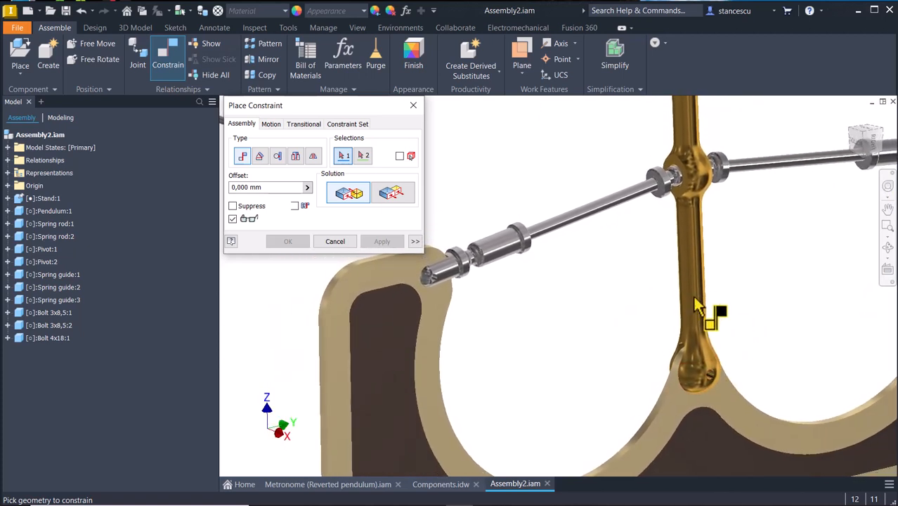
pyautogui.moveTo(696, 300); pyautogui.dragTo(517, 248, button='middle')
pyautogui.scroll(1, 512, 246)
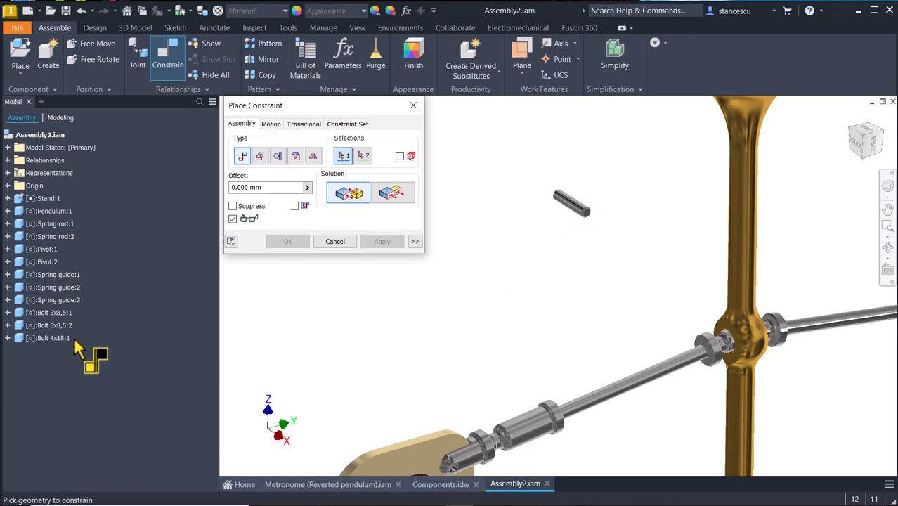
pyautogui.click(8, 338)
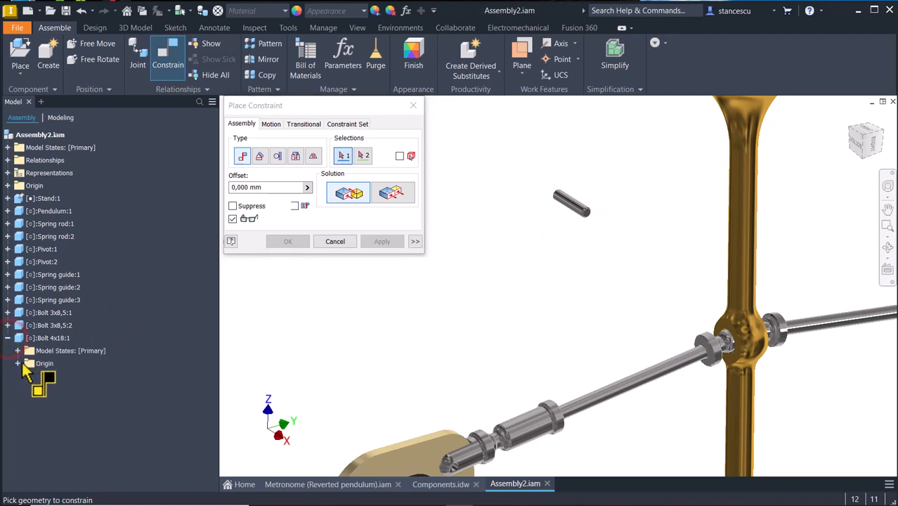
pyautogui.click(18, 364)
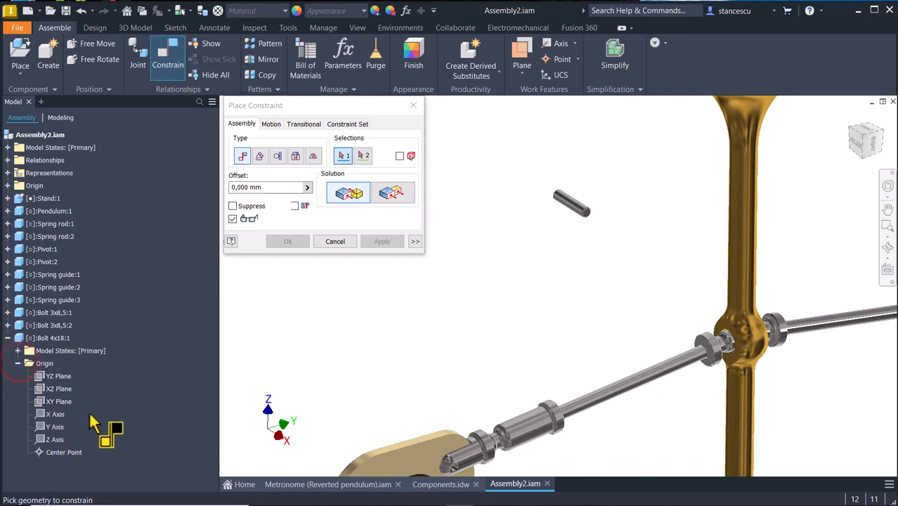
pyautogui.click(53, 454)
pyautogui.keyDown('shift'); pyautogui.moveTo(553, 270); pyautogui.dragTo(751, 357, button='middle'); pyautogui.keyUp('shift')
pyautogui.scroll(-3, 748, 351)
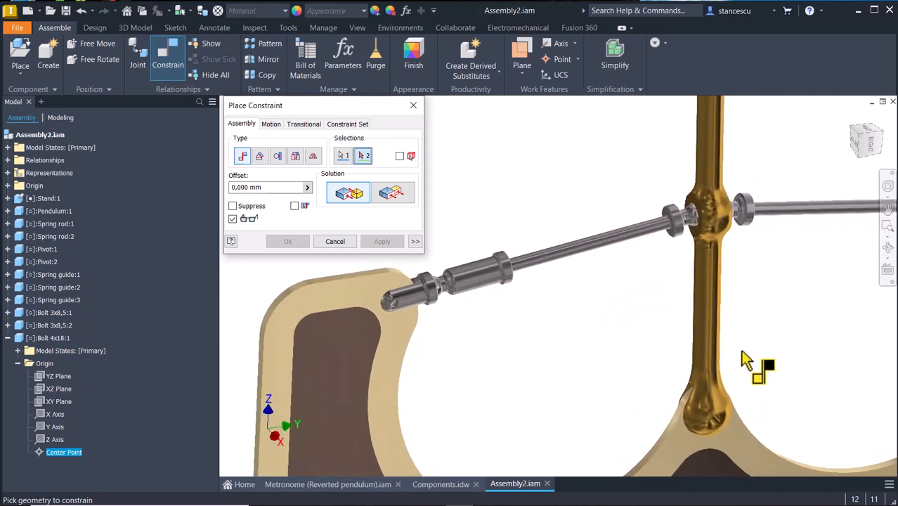
pyautogui.keyDown('shift'); pyautogui.moveTo(766, 415); pyautogui.dragTo(550, 285, button='middle'); pyautogui.keyUp('shift')
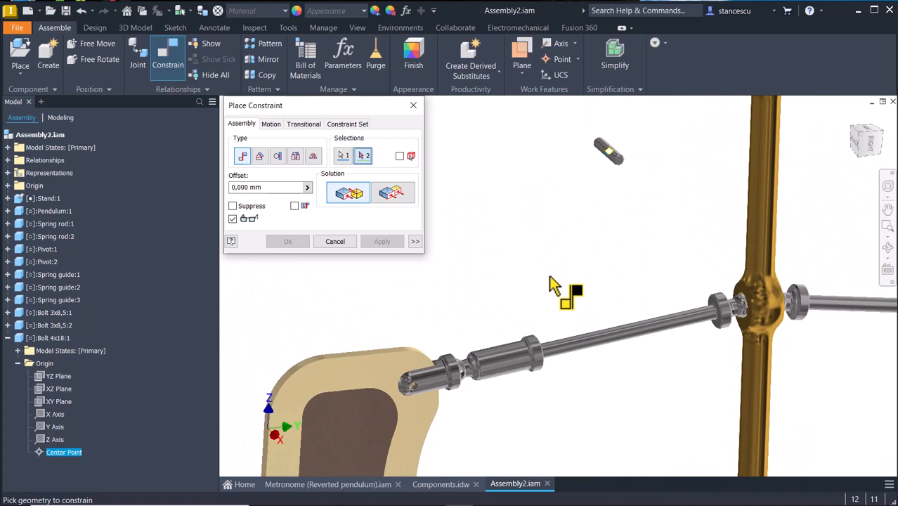
pyautogui.click(351, 241)
pyautogui.click(485, 214)
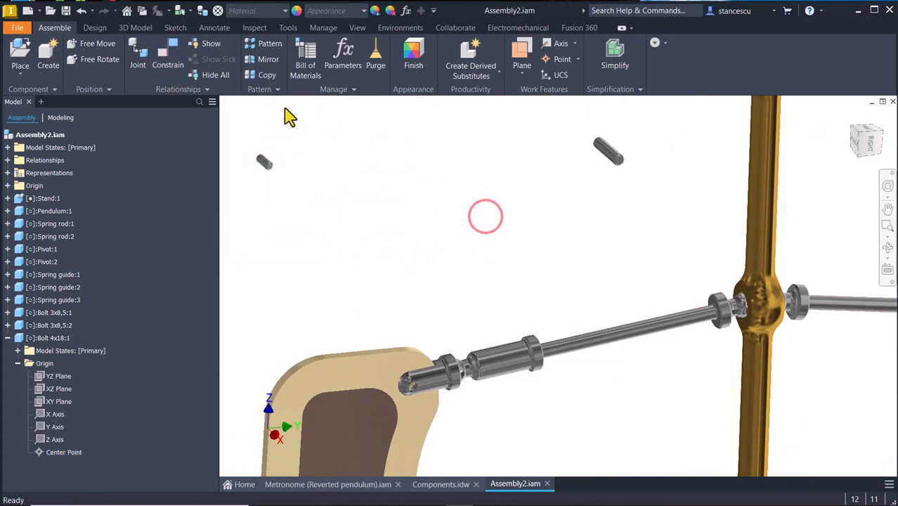
# - Mate the axis of the 4x18 bolt to the axis of the hole at the pendulum's lower end, with 0 mm offset
pyautogui.click(172, 60)
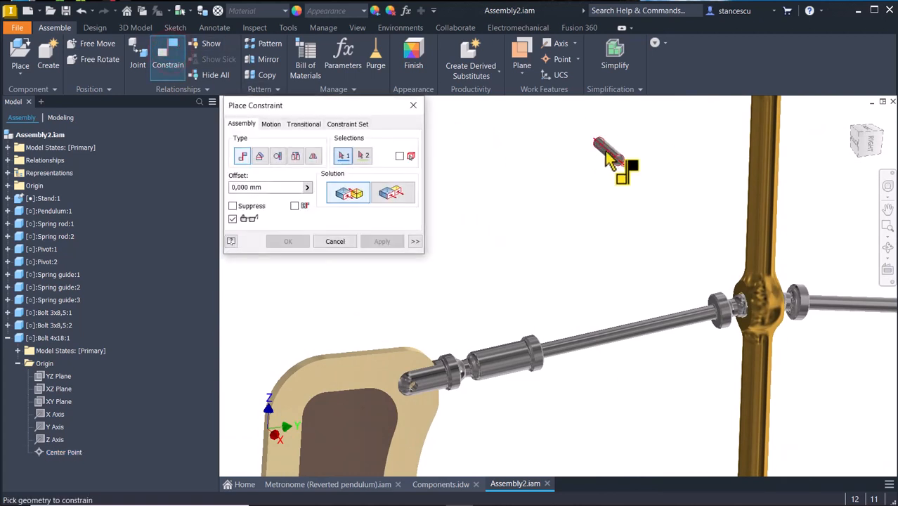
pyautogui.click(606, 150)
pyautogui.scroll(3, 595, 249)
pyautogui.scroll(-6, 628, 373)
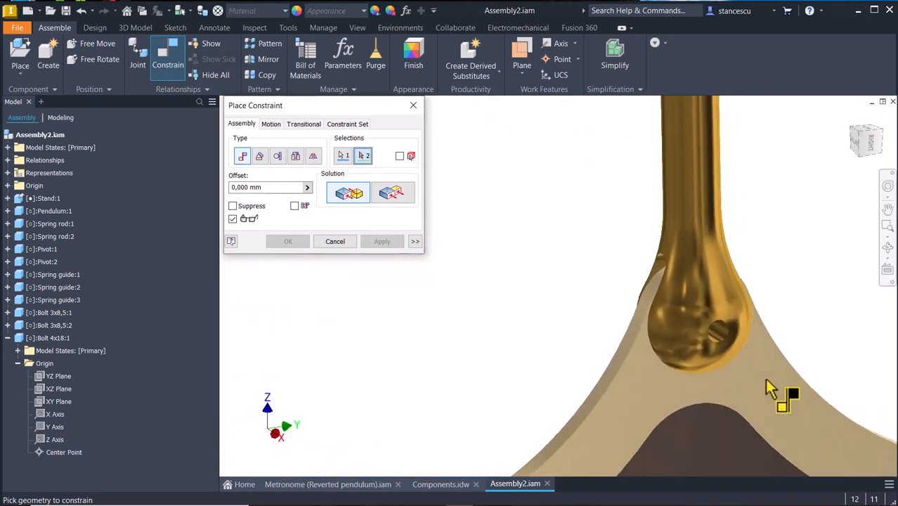
pyautogui.click(716, 346)
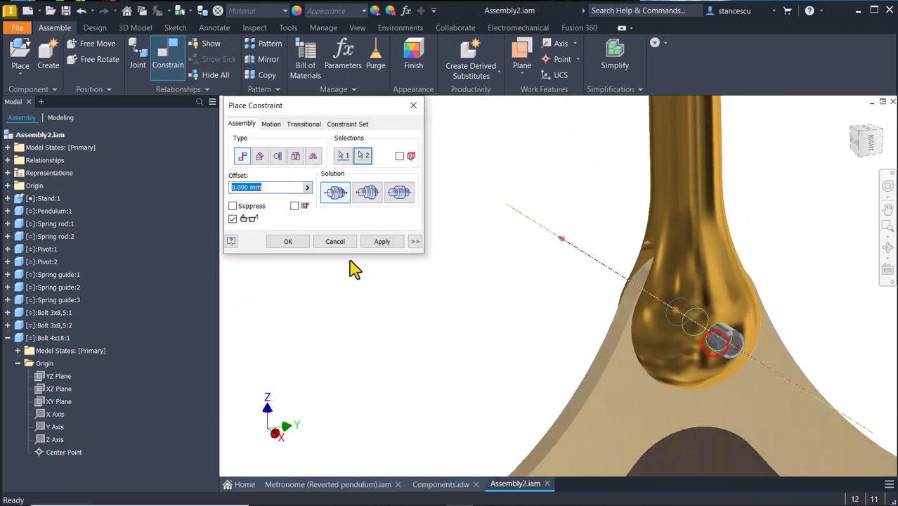
pyautogui.click(371, 241)
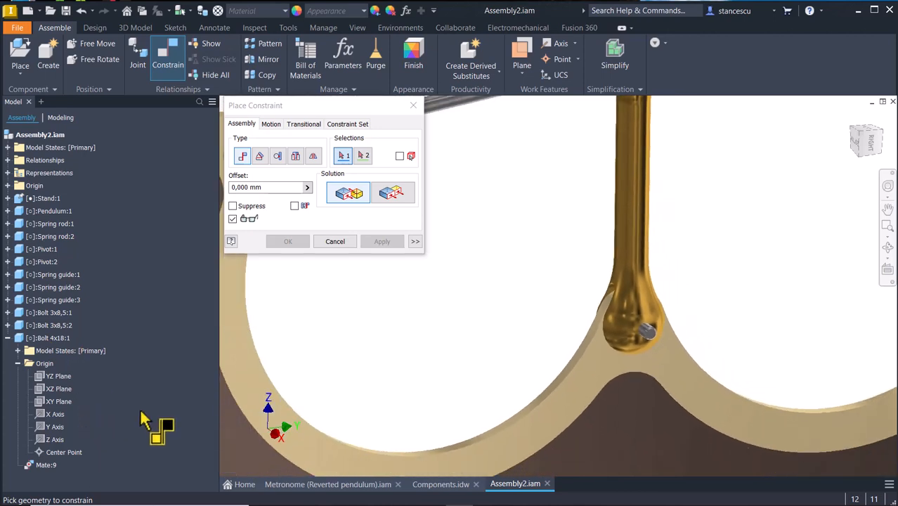
pyautogui.click(62, 452)
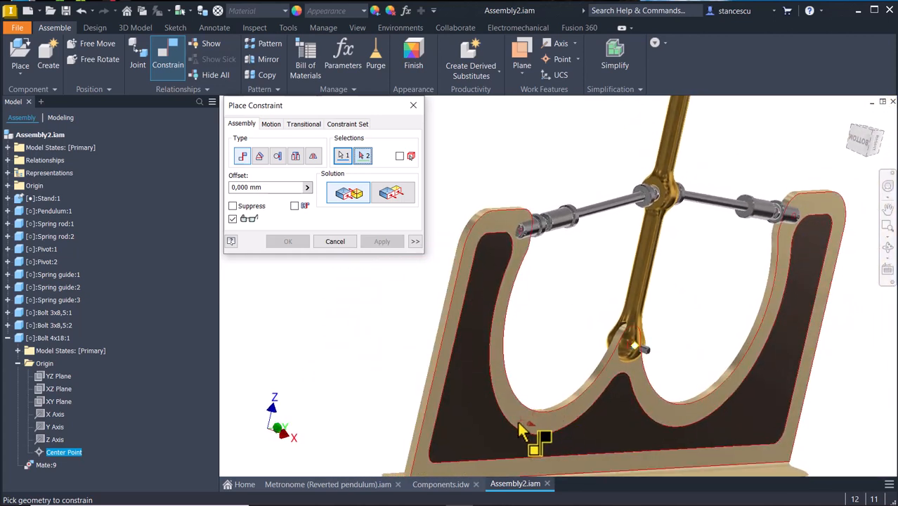
pyautogui.click(8, 198)
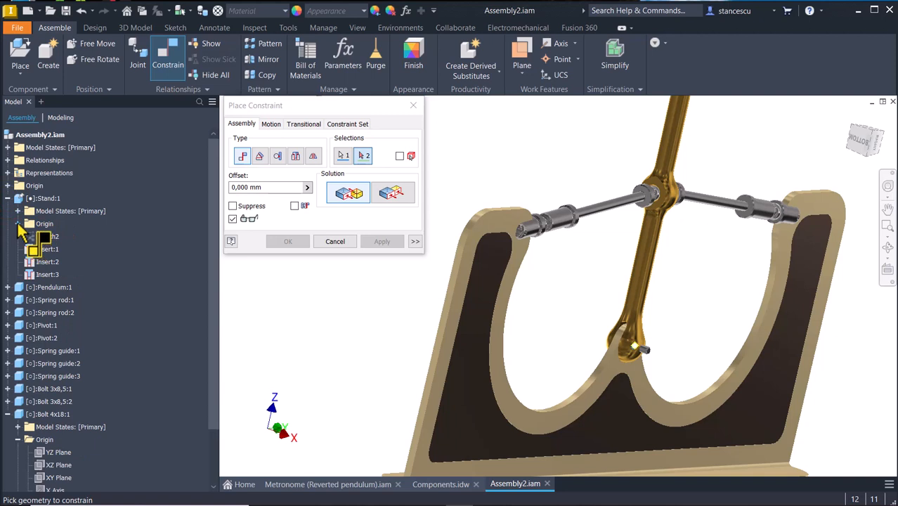
pyautogui.click(17, 223)
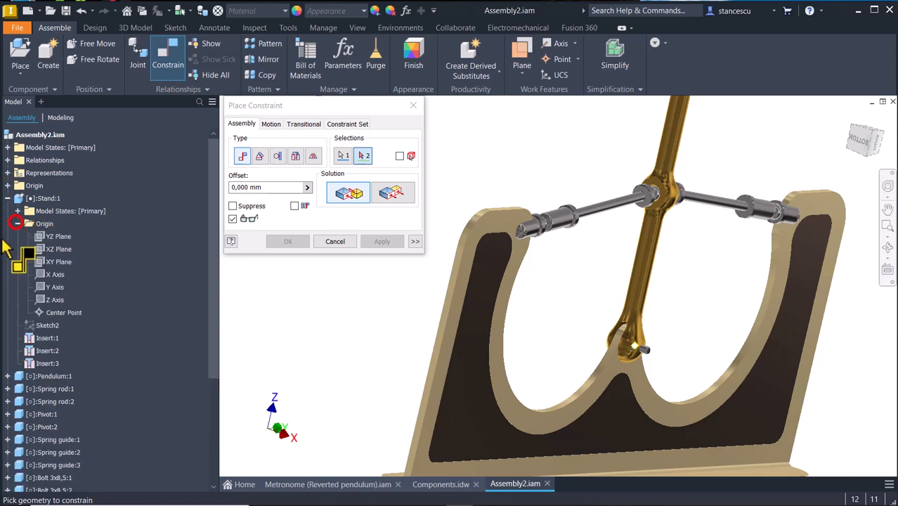
pyautogui.click(59, 250)
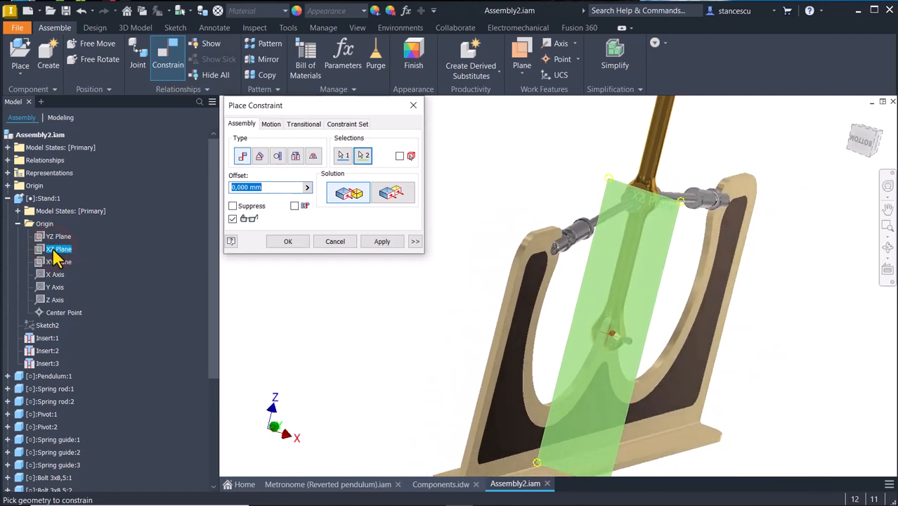
pyautogui.click(57, 238)
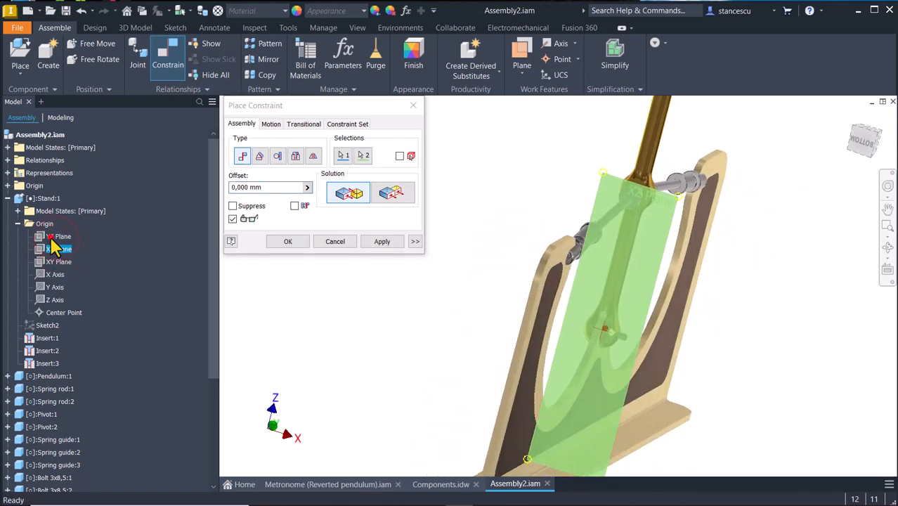
pyautogui.keyDown('shift'); pyautogui.moveTo(344, 295); pyautogui.dragTo(625, 258, button='middle'); pyautogui.keyUp('shift')
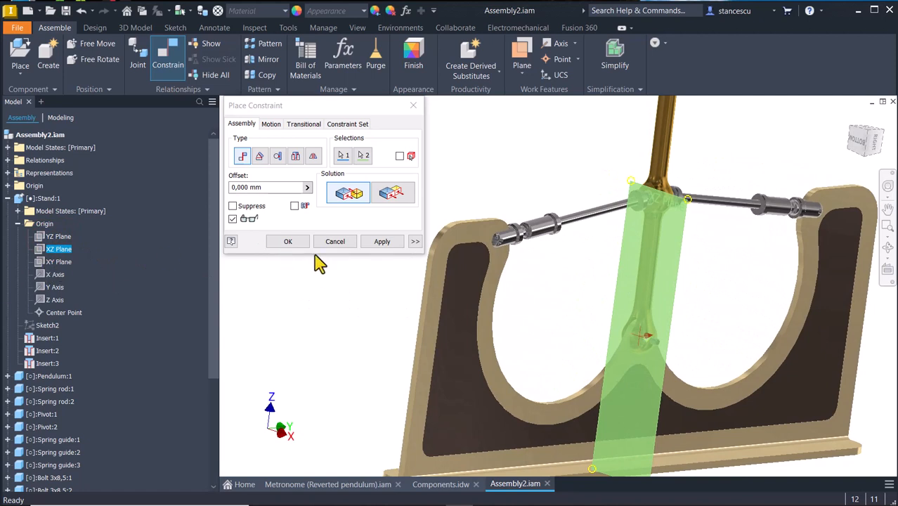
pyautogui.click(334, 240)
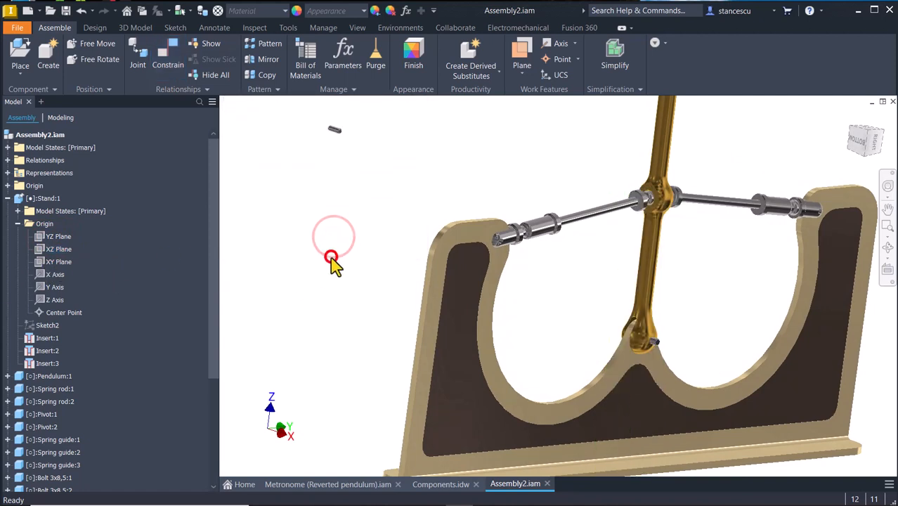
# - Mate the stand's YZ plane to the 4x18 bolt's center point with 0 mm offset
pyautogui.click(168, 57)
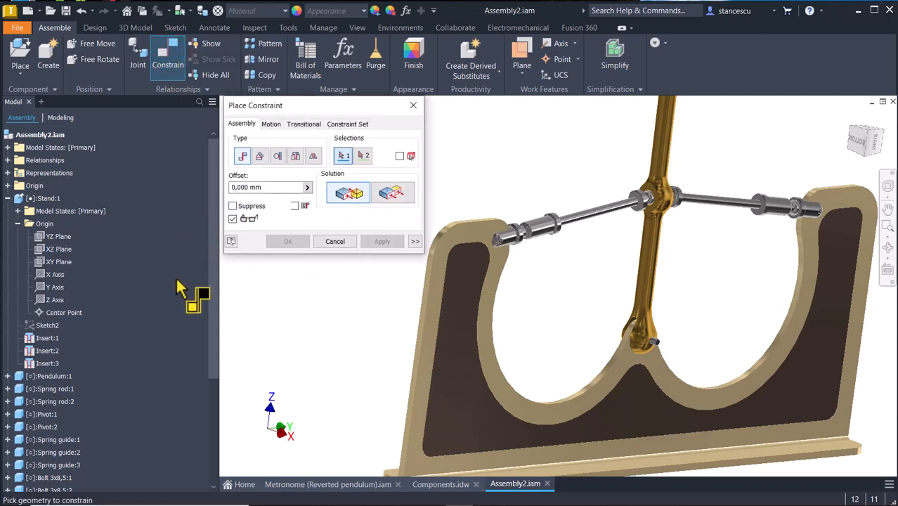
pyautogui.click(60, 237)
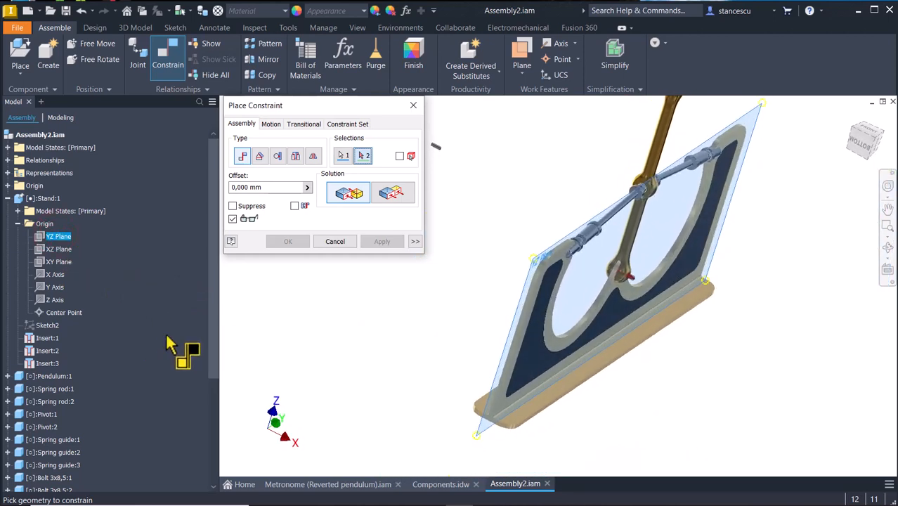
pyautogui.moveTo(213, 340); pyautogui.dragTo(121, 480)
pyautogui.click(70, 466)
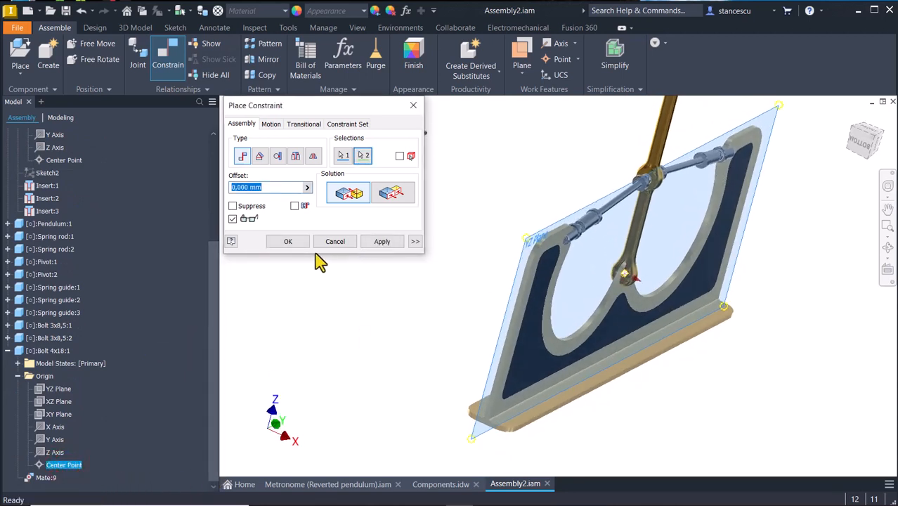
pyautogui.click(288, 241)
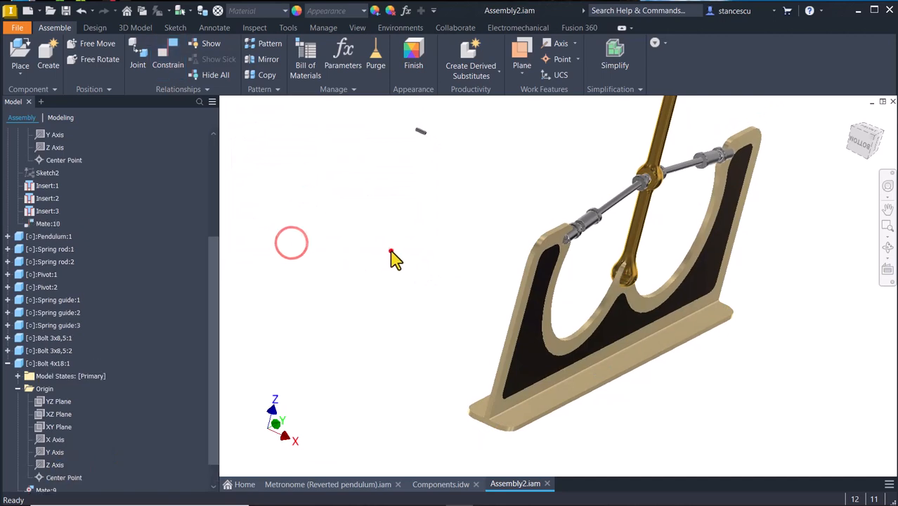
pyautogui.click(390, 250)
# - Mate the axis of Bolt 3x8,5:1 to the cross-hole axis at the linkage end on the stand's left arm, with 0 mm offset
pyautogui.keyDown('shift'); pyautogui.moveTo(390, 251); pyautogui.dragTo(392, 207, button='middle'); pyautogui.keyUp('shift')
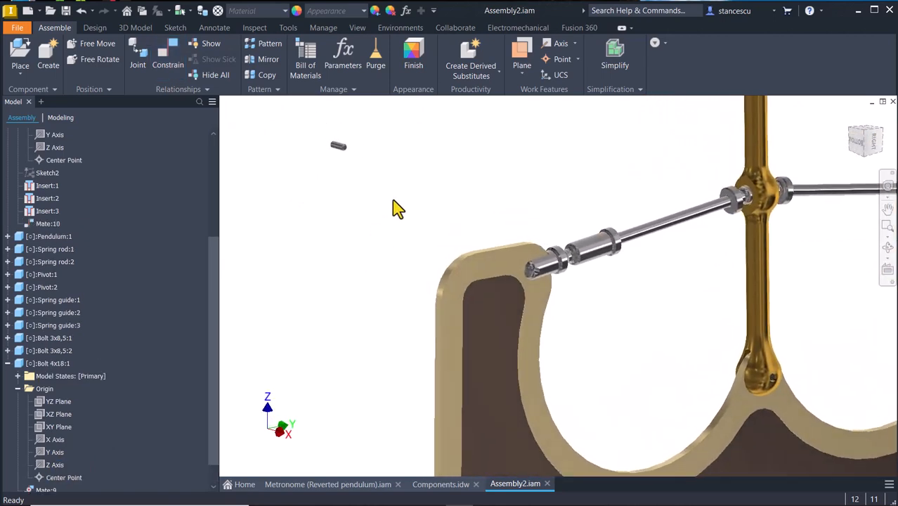
pyautogui.scroll(-4, 397, 200)
pyautogui.scroll(3, 404, 196)
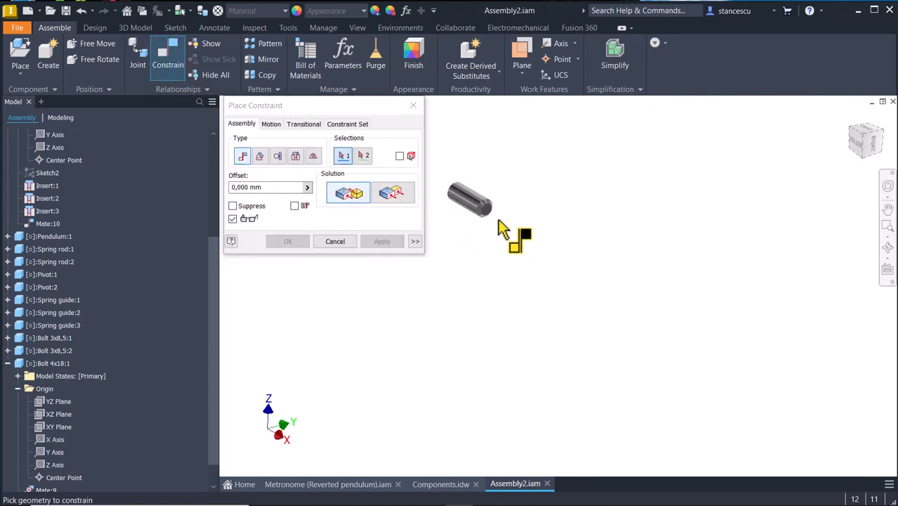
pyautogui.click(465, 201)
pyautogui.scroll(-10, 593, 305)
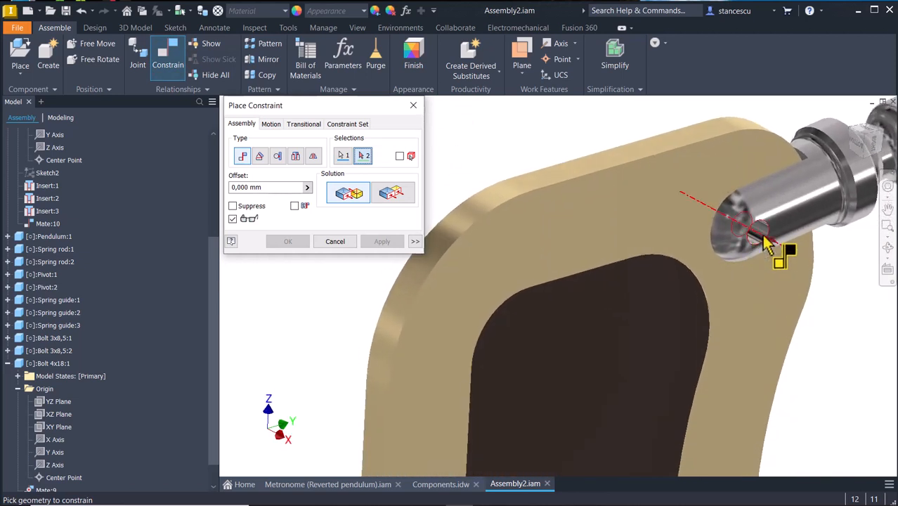
pyautogui.click(762, 238)
pyautogui.click(368, 242)
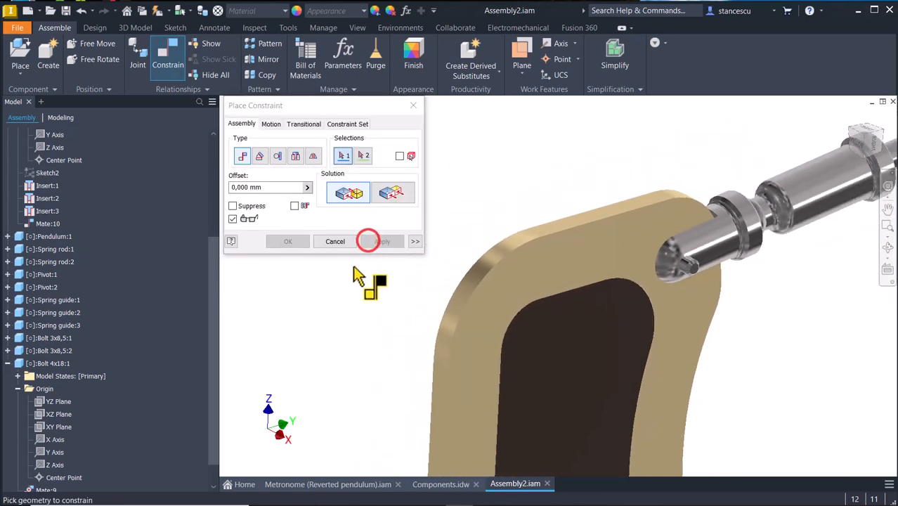
# - Mate the stand's YZ plane to the center point of Bolt 3x8,5:1 with 0 mm offset
pyautogui.scroll(1, 156, 179)
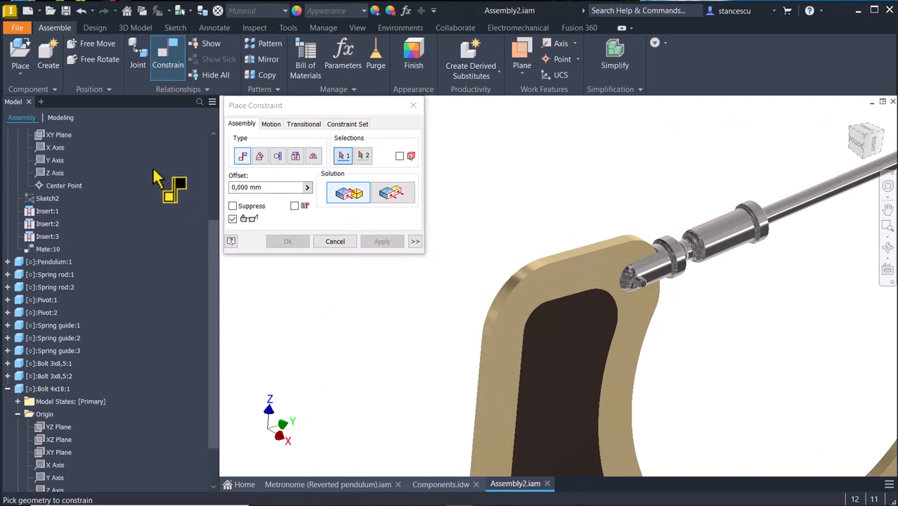
pyautogui.scroll(3, 156, 179)
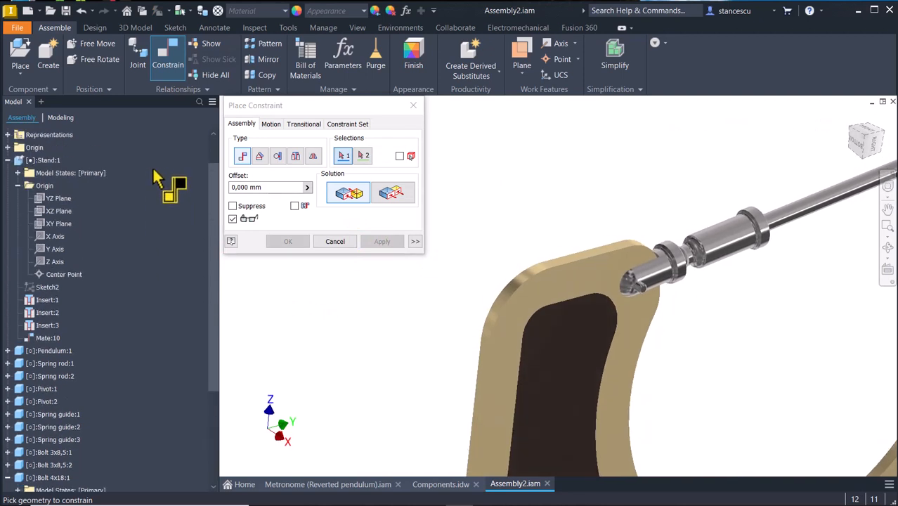
pyautogui.click(60, 199)
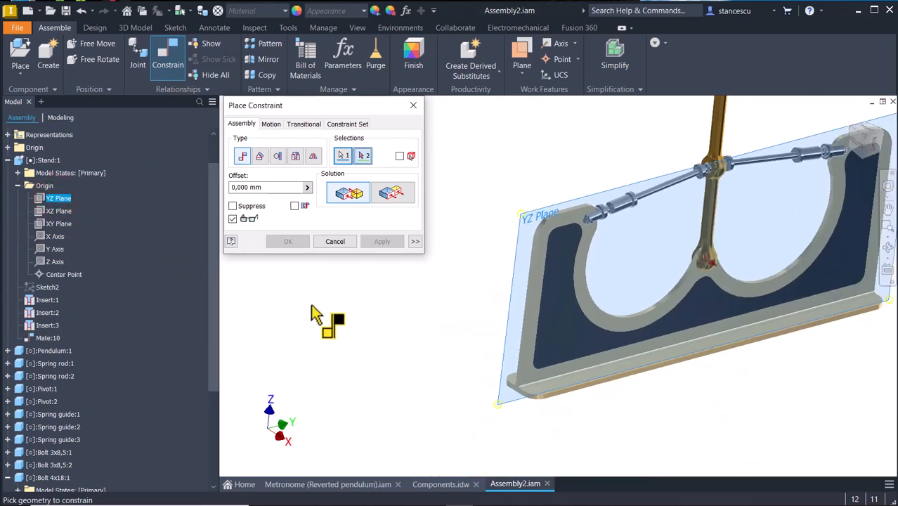
pyautogui.moveTo(213, 366); pyautogui.dragTo(218, 472)
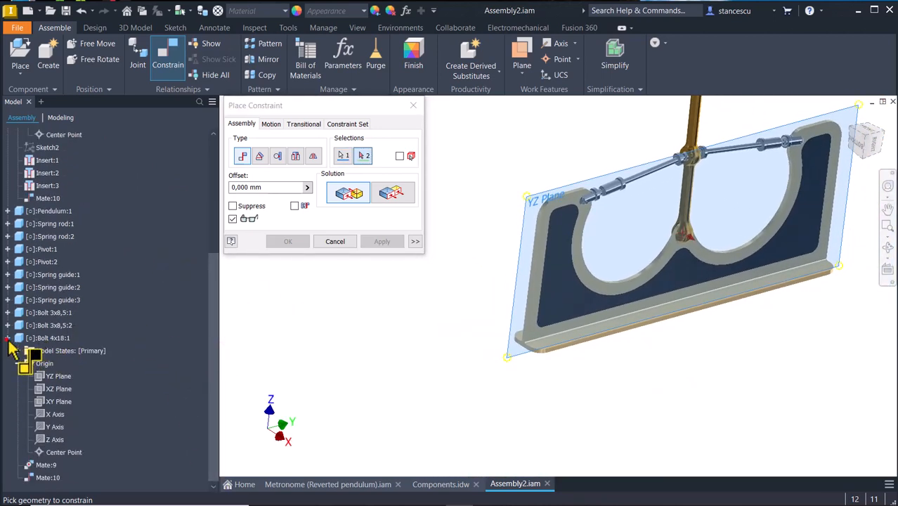
pyautogui.click(8, 339)
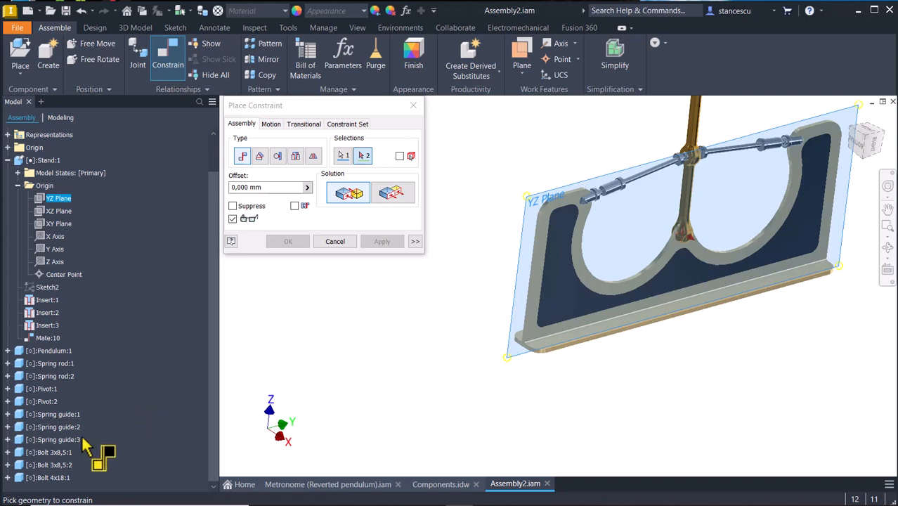
pyautogui.click(7, 452)
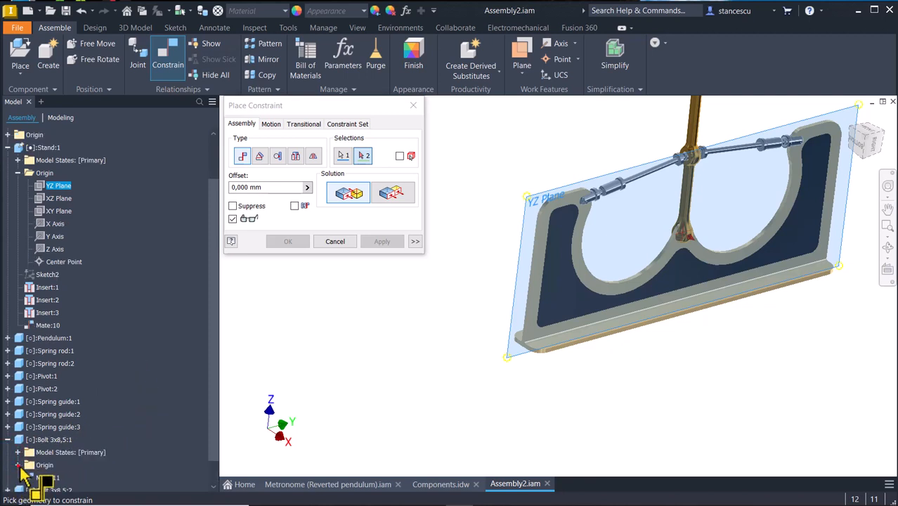
pyautogui.click(18, 465)
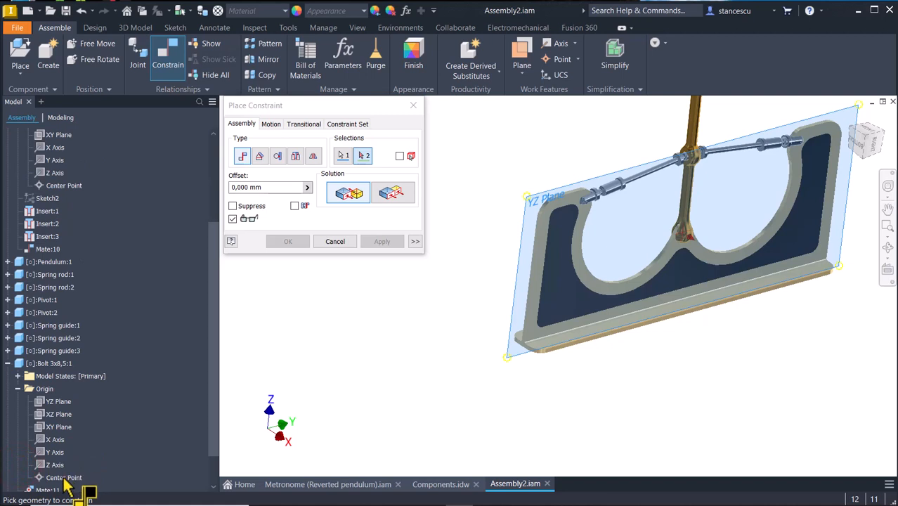
pyautogui.click(64, 478)
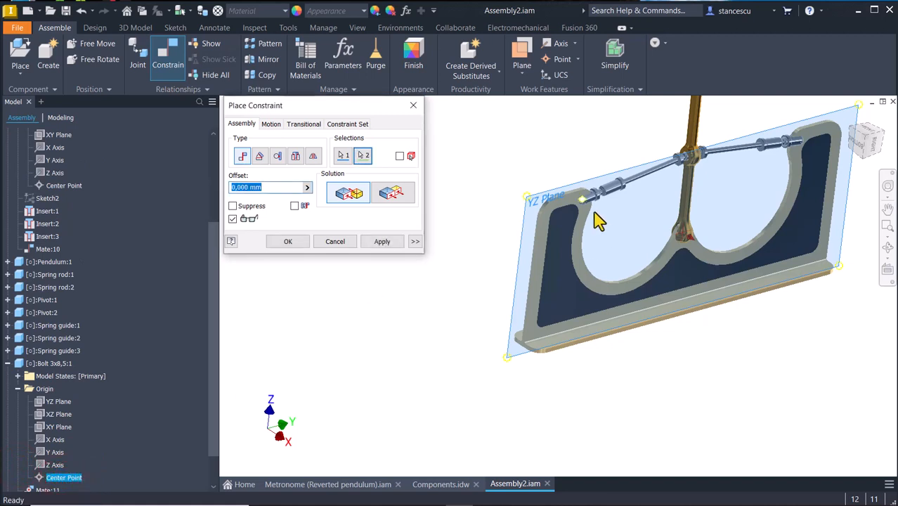
pyautogui.click(386, 243)
# - Mate the axis of Bolt 3x8,5:2 to the cross-hole axis at the linkage end on the stand's right arm, with 0 mm offset
pyautogui.scroll(3, 671, 249)
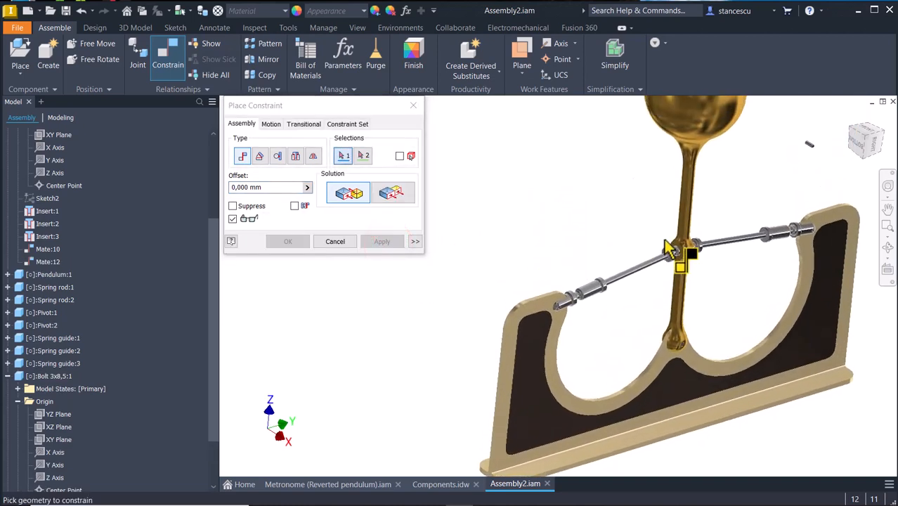
pyautogui.scroll(6, 782, 232)
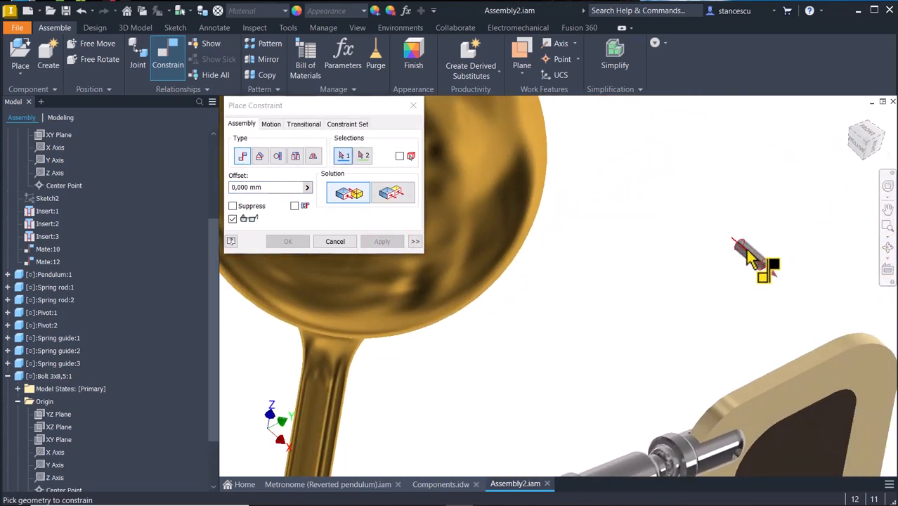
pyautogui.click(747, 250)
pyautogui.keyDown('shift'); pyautogui.moveTo(748, 251); pyautogui.dragTo(749, 336, button='middle'); pyautogui.keyUp('shift')
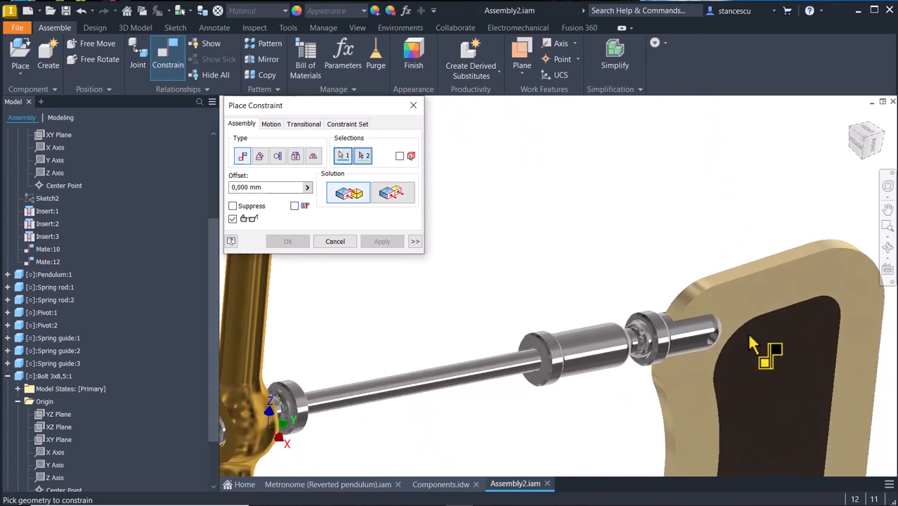
pyautogui.scroll(5, 752, 343)
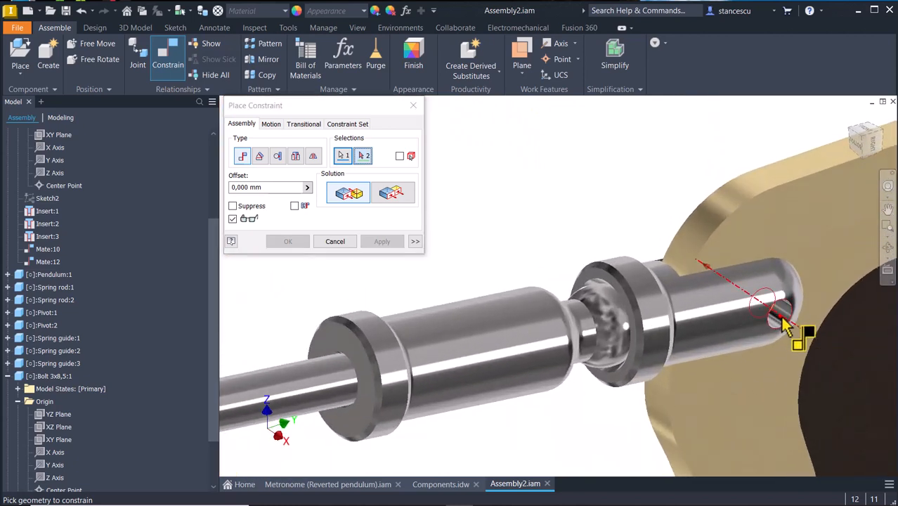
pyautogui.click(785, 325)
pyautogui.scroll(-8, 626, 320)
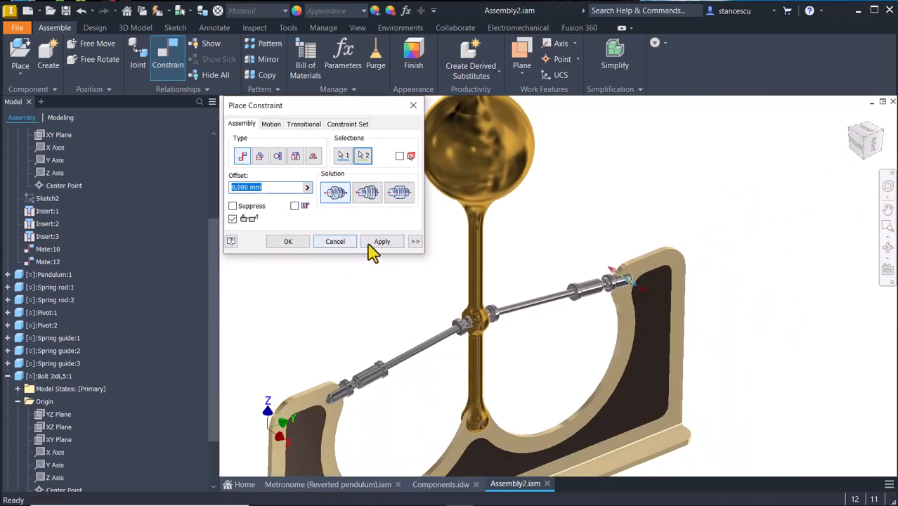
pyautogui.click(373, 241)
# - Mate the stand's YZ plane to the center point of Bolt 3x8,5:2 with 0 mm offset and finish constraining
pyautogui.scroll(2, 112, 211)
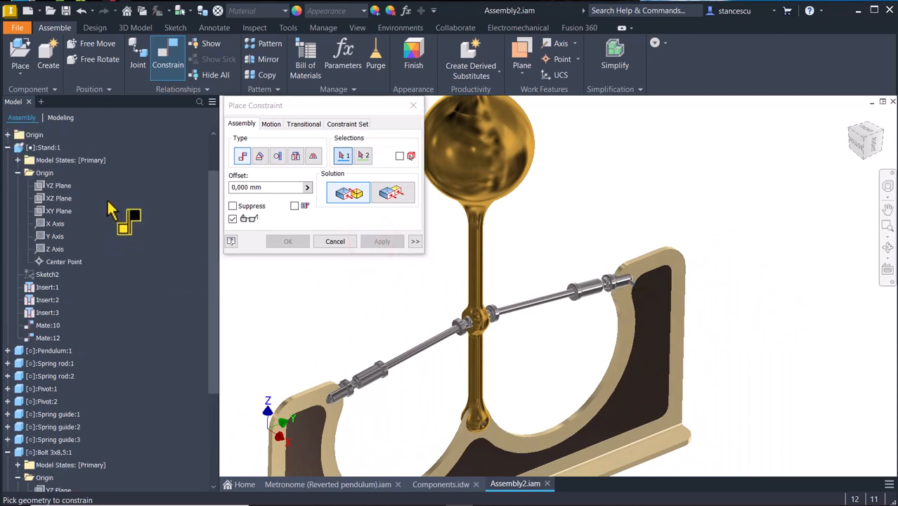
pyautogui.click(48, 187)
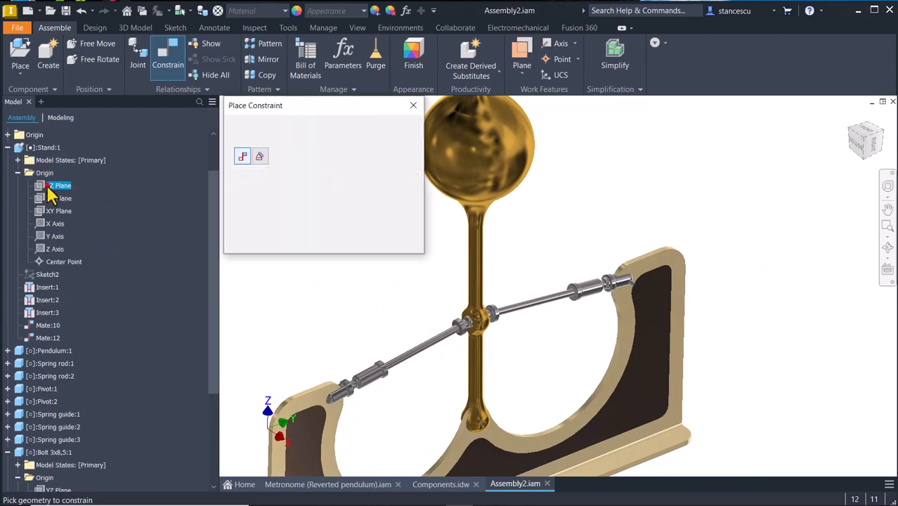
pyautogui.scroll(-3, 325, 226)
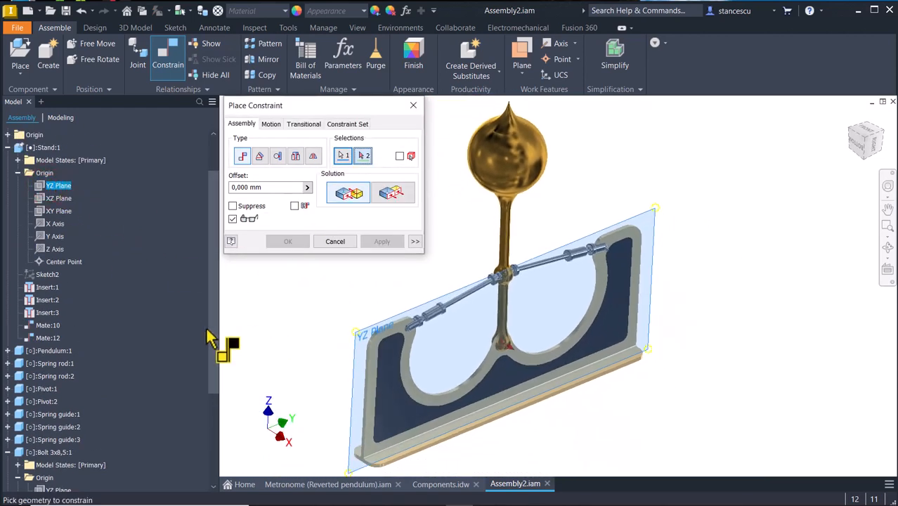
pyautogui.moveTo(213, 327); pyautogui.dragTo(194, 481)
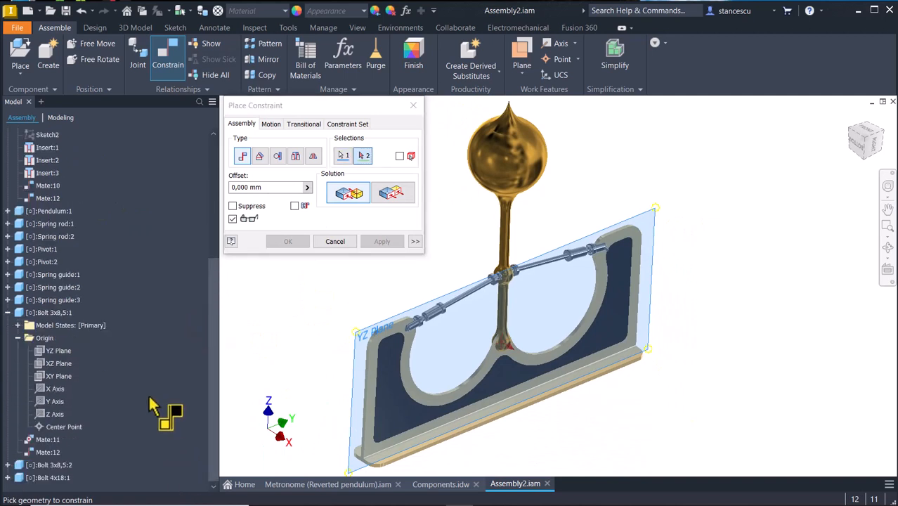
pyautogui.click(8, 465)
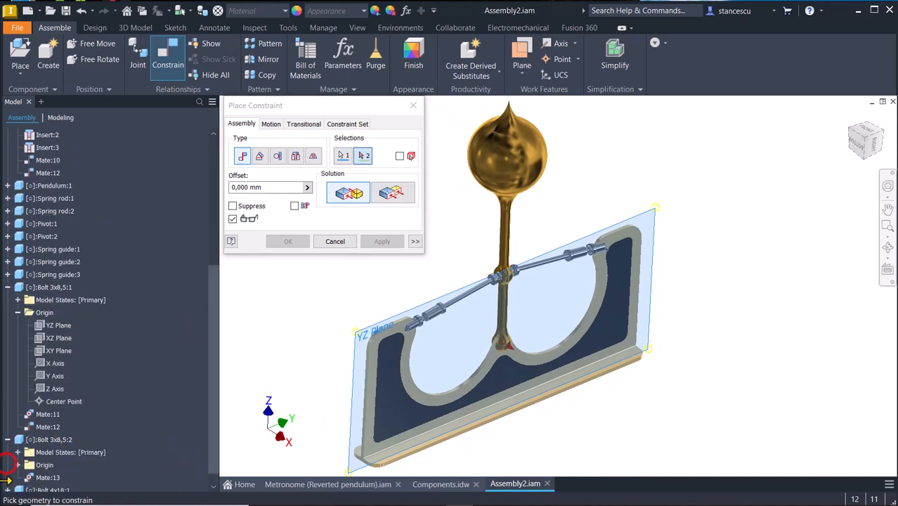
pyautogui.click(18, 465)
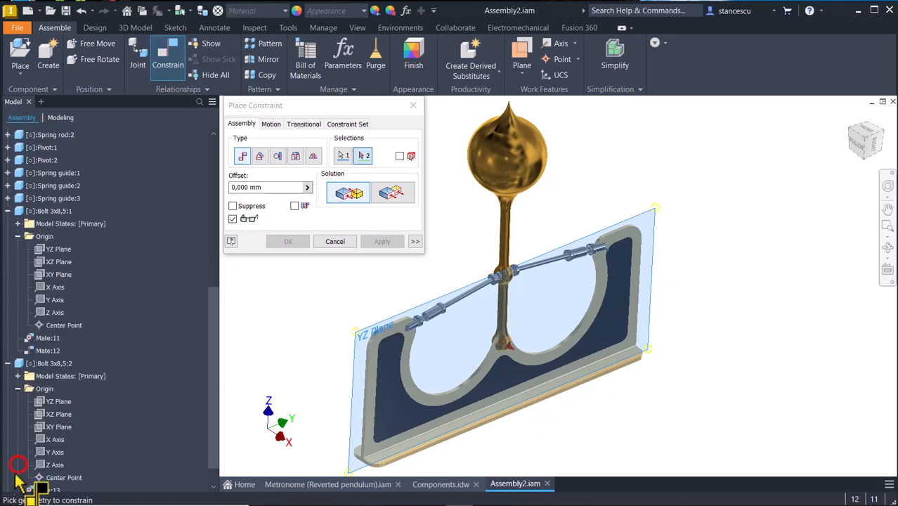
pyautogui.click(62, 478)
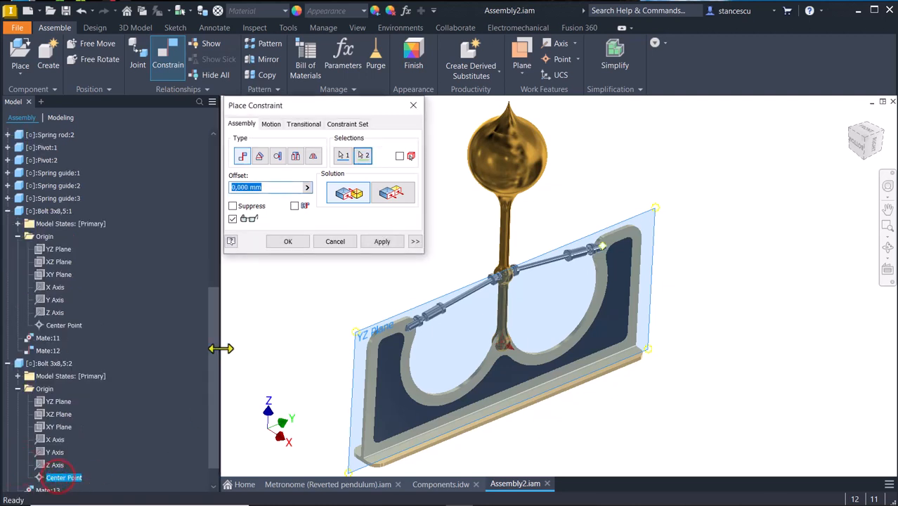
pyautogui.click(288, 241)
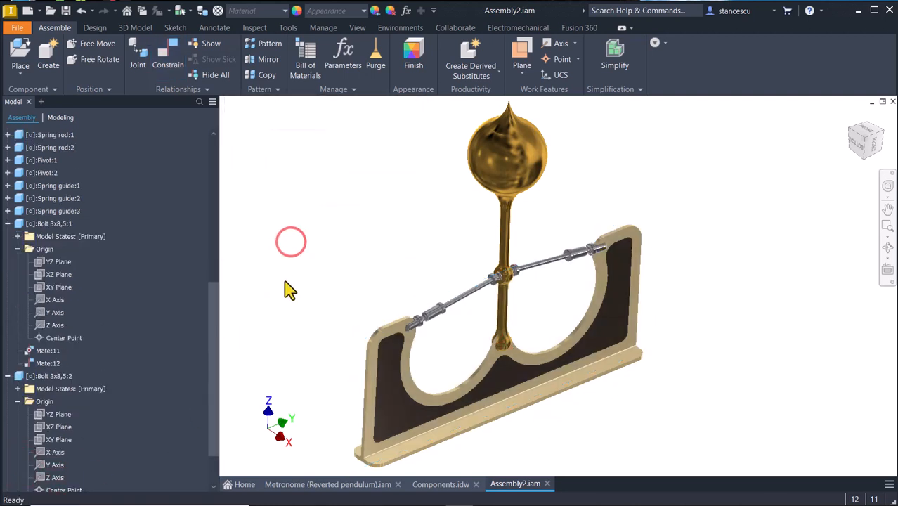
# - Collapse all entries under Assembly2.iam in the browser and return the model to its home view
pyautogui.click(215, 195)
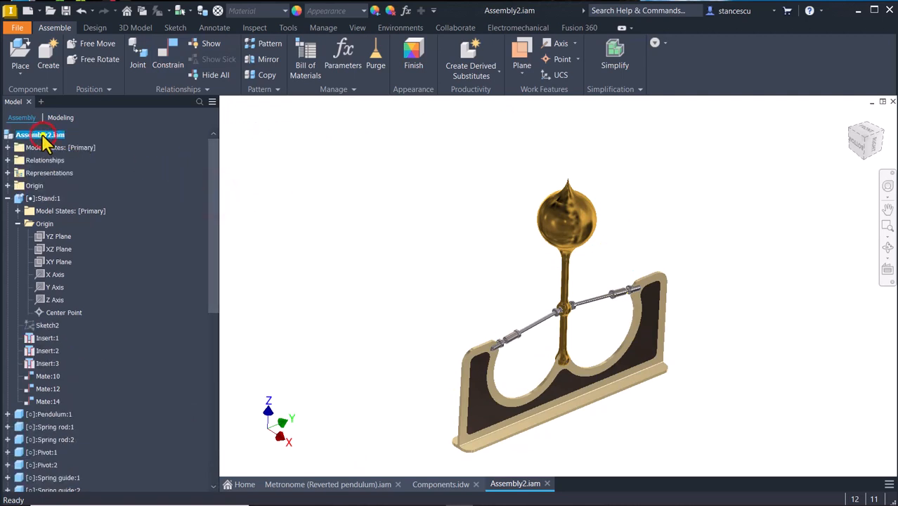
pyautogui.rightClick(43, 137)
pyautogui.click(89, 287)
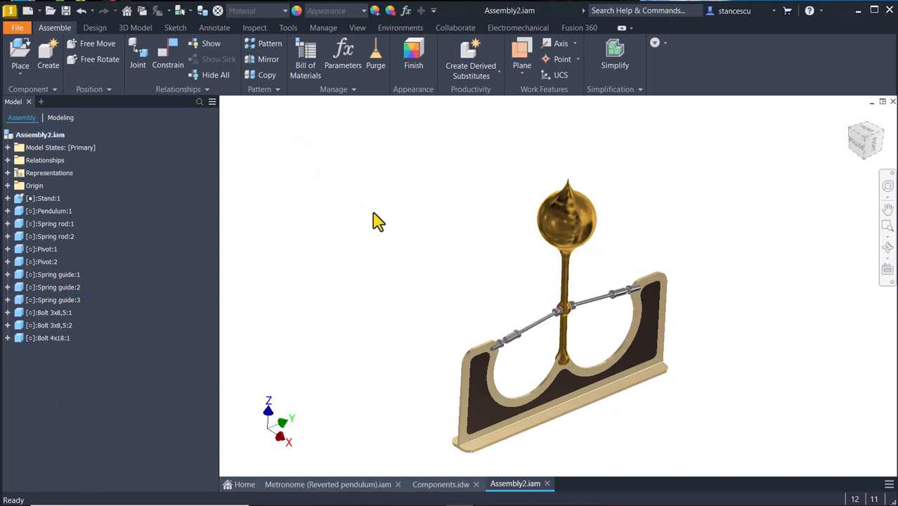
pyautogui.press('F6')
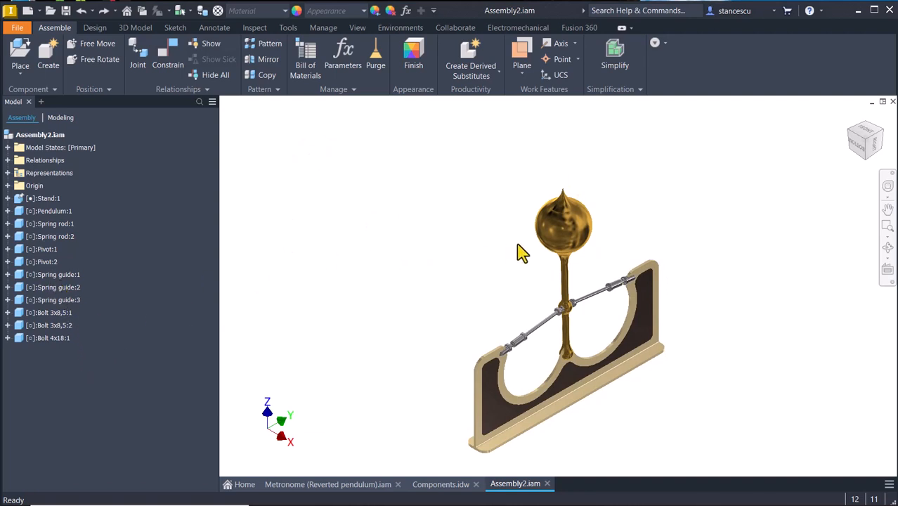
# - Swing the pendulum to one side and delete the surplus Spring guide:1 floating beside its ball
pyautogui.moveTo(567, 240); pyautogui.dragTo(570, 222)
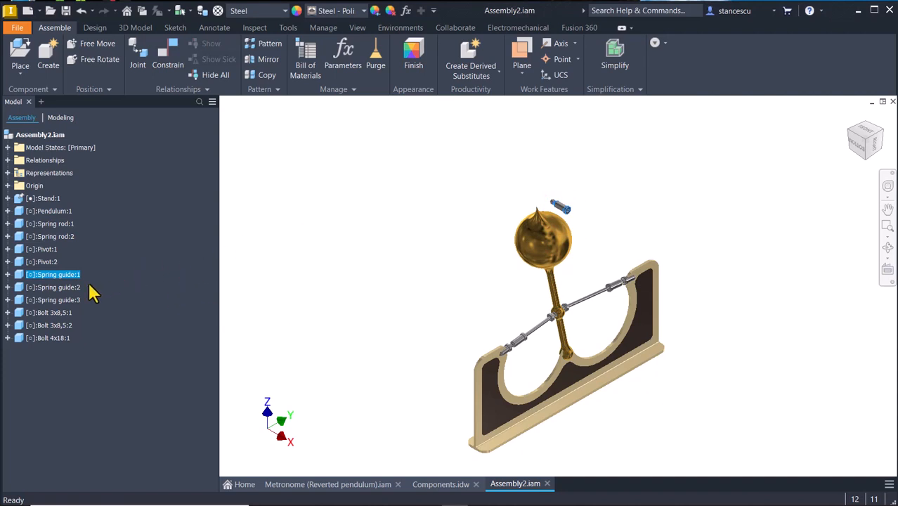
pyautogui.rightClick(29, 276)
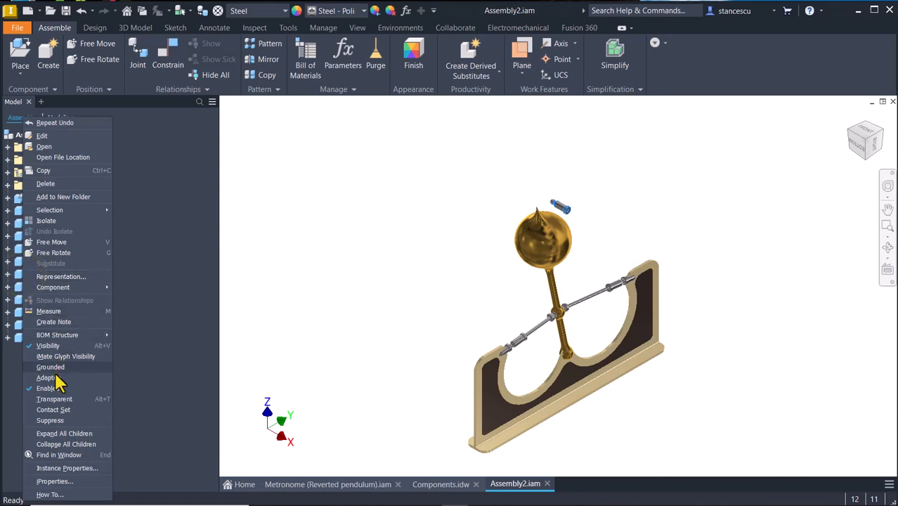
pyautogui.click(47, 184)
pyautogui.click(392, 179)
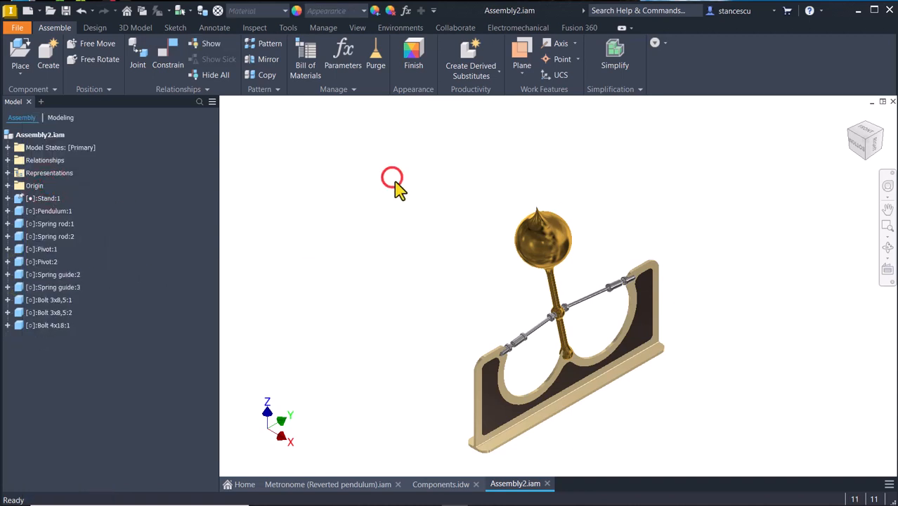
# - Swing the pendulum back and forth to check how the spring rods, guides and pivots follow it
pyautogui.moveTo(543, 243)
pyautogui.mouseDown()
pyautogui.moveTo(571, 226)
pyautogui.moveTo(538, 242)
pyautogui.mouseUp()
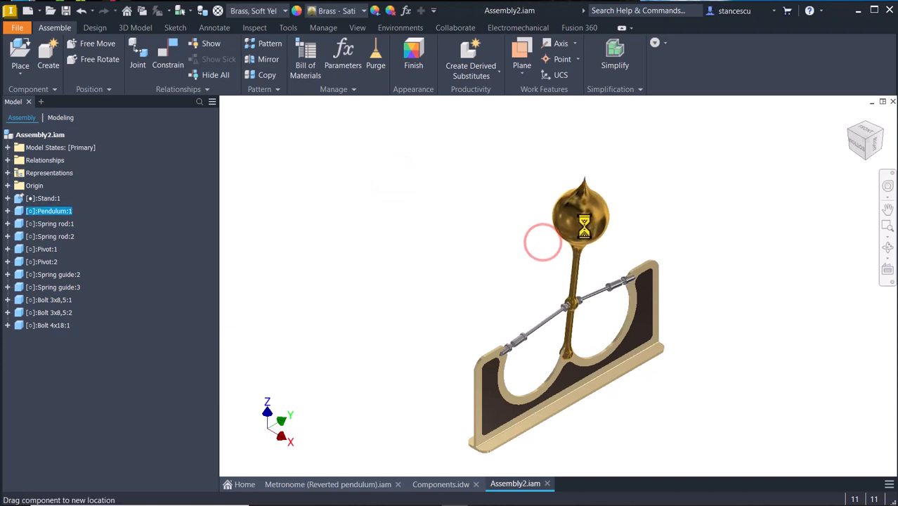
pyautogui.click(698, 222)
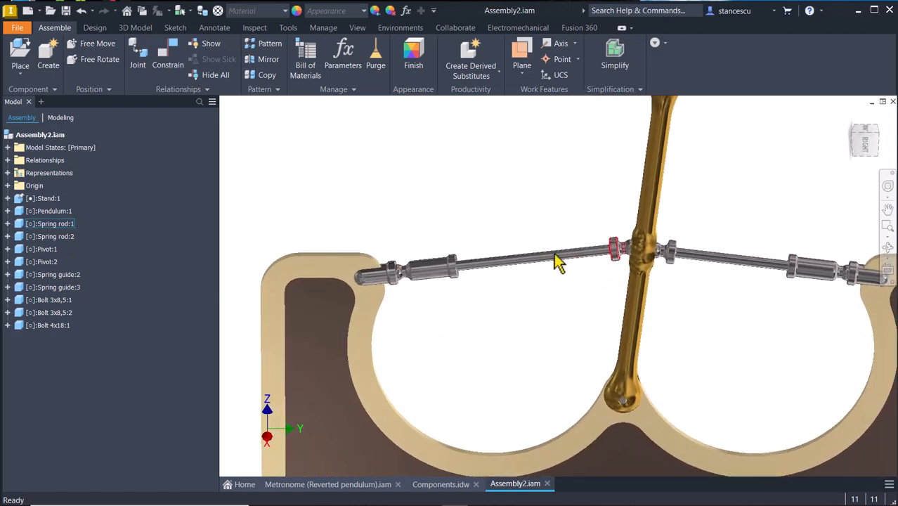
pyautogui.scroll(-2, 730, 326)
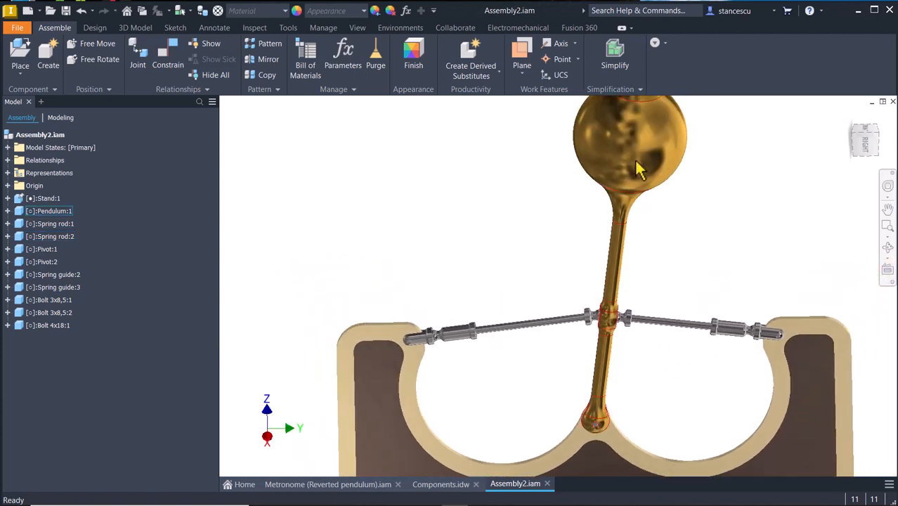
pyautogui.moveTo(635, 160); pyautogui.dragTo(646, 184)
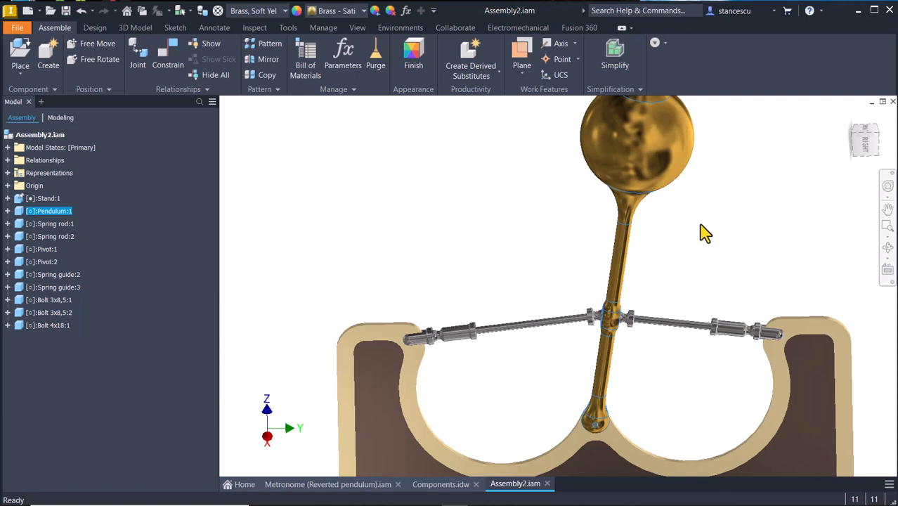
# - Set up a directed angle constraint of 7 degrees between the pendulum's axis and the stand's vertical outer edge
pyautogui.click(481, 215)
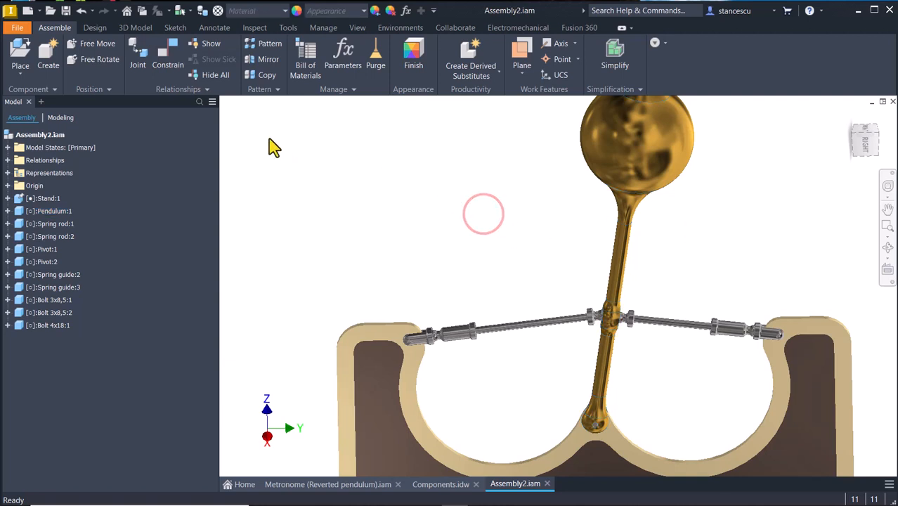
pyautogui.click(167, 63)
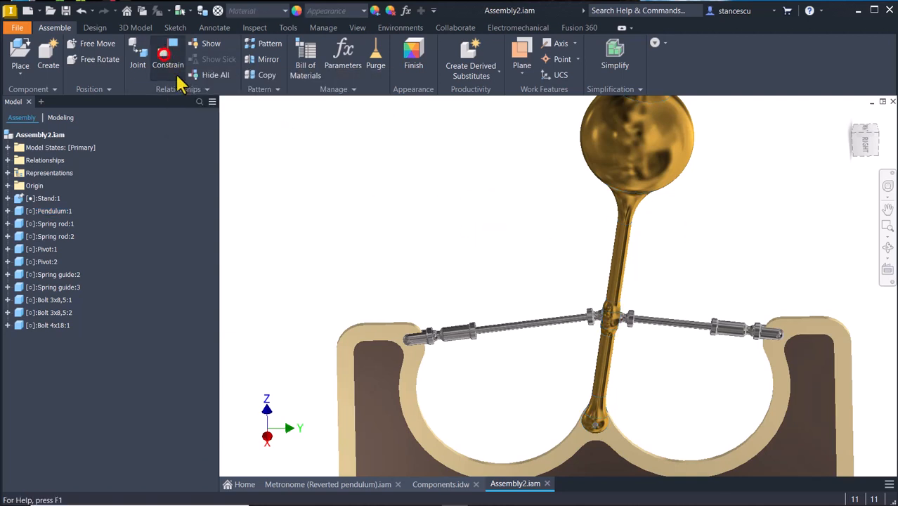
pyautogui.click(260, 156)
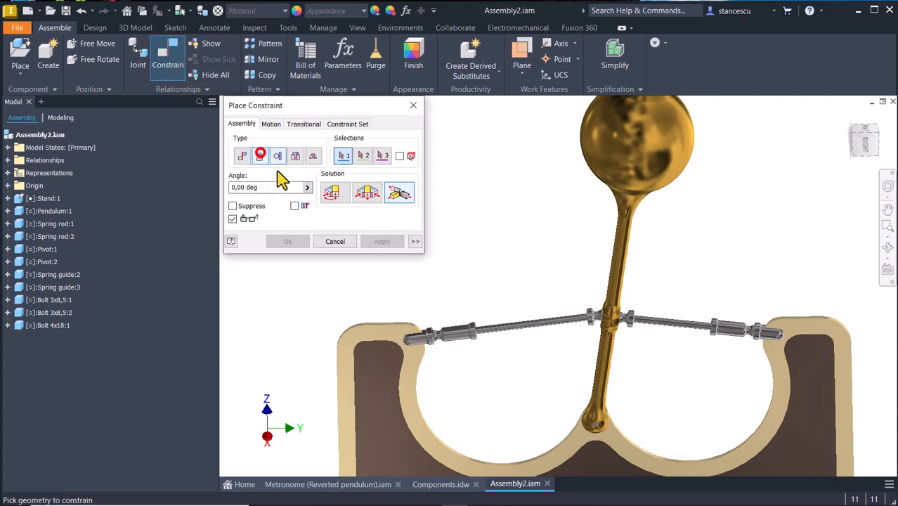
pyautogui.click(335, 196)
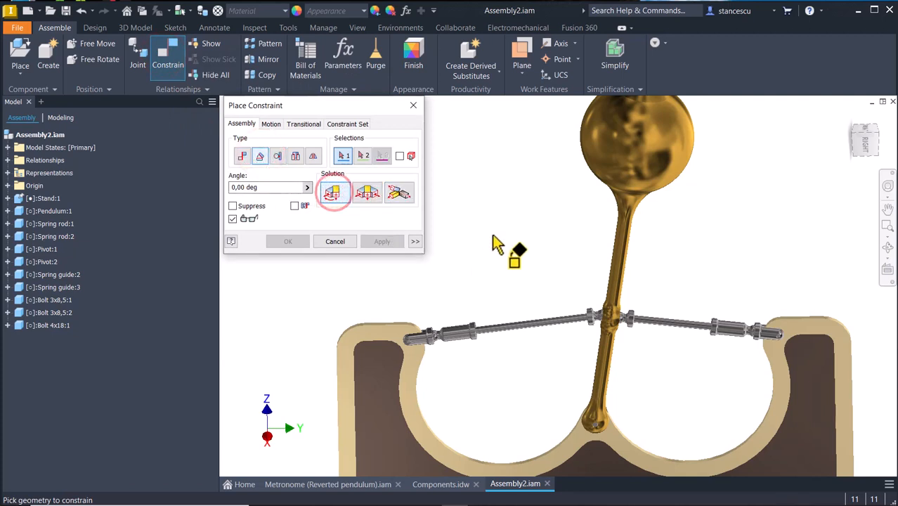
pyautogui.click(616, 269)
pyautogui.scroll(-3, 651, 259)
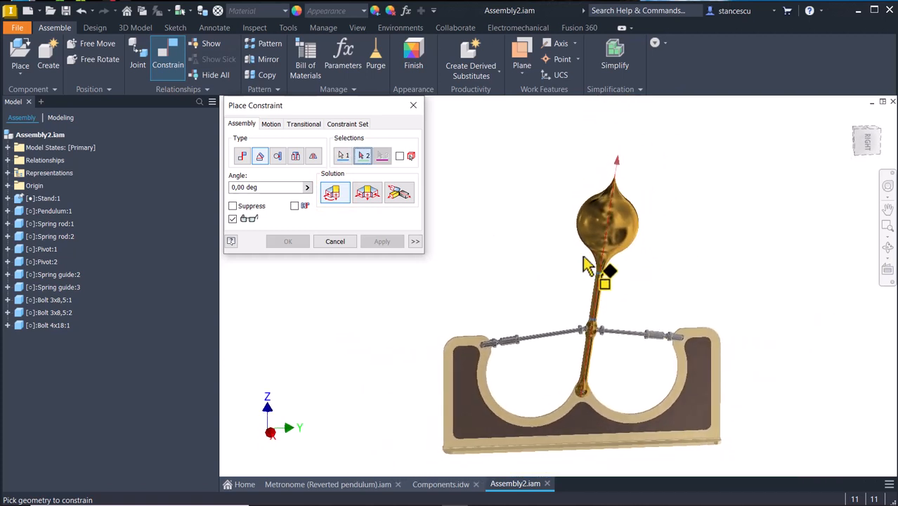
pyautogui.click(254, 187)
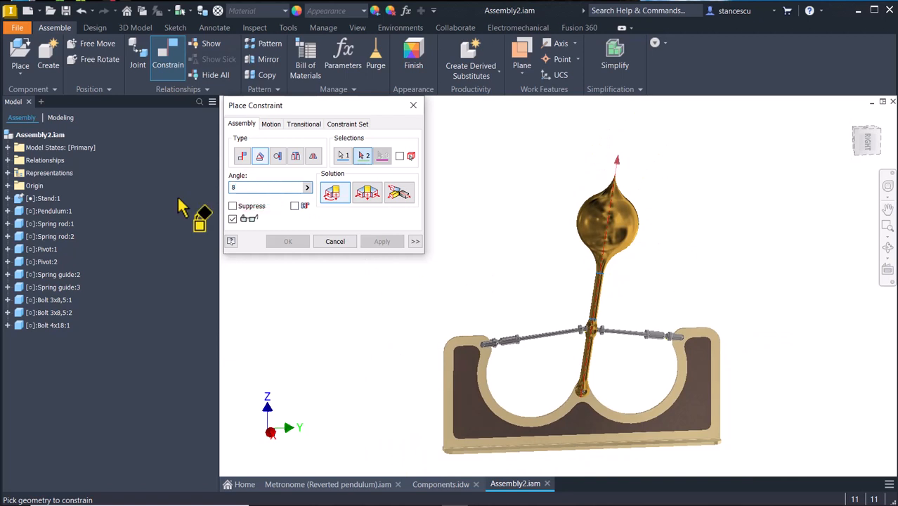
pyautogui.press('BackSpace')
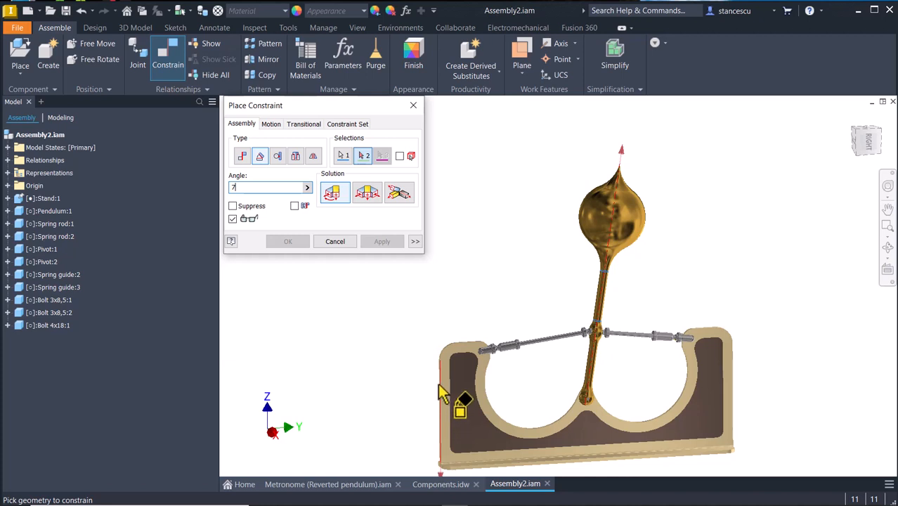
pyautogui.keyDown('shift'); pyautogui.moveTo(438, 385); pyautogui.dragTo(458, 369, button='middle'); pyautogui.keyUp('shift')
pyautogui.scroll(-1, 445, 365)
pyautogui.scroll(-1, 446, 364)
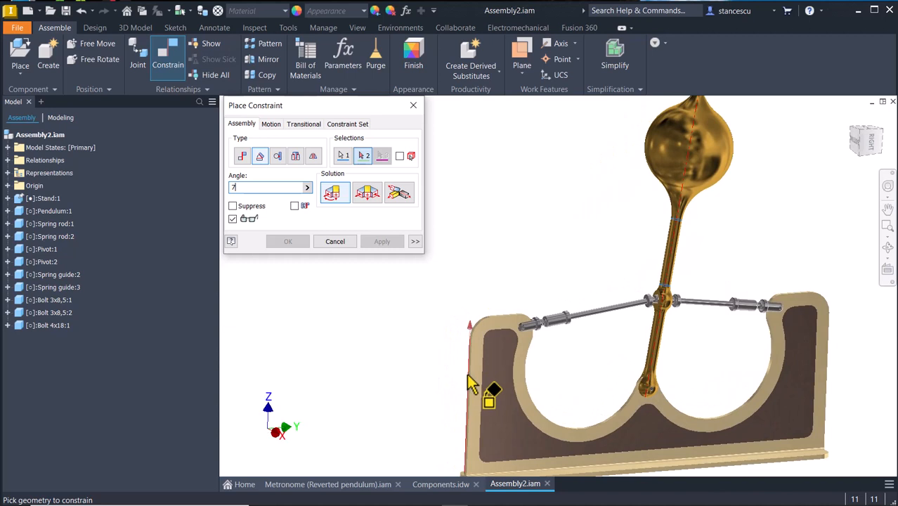
pyautogui.click(471, 383)
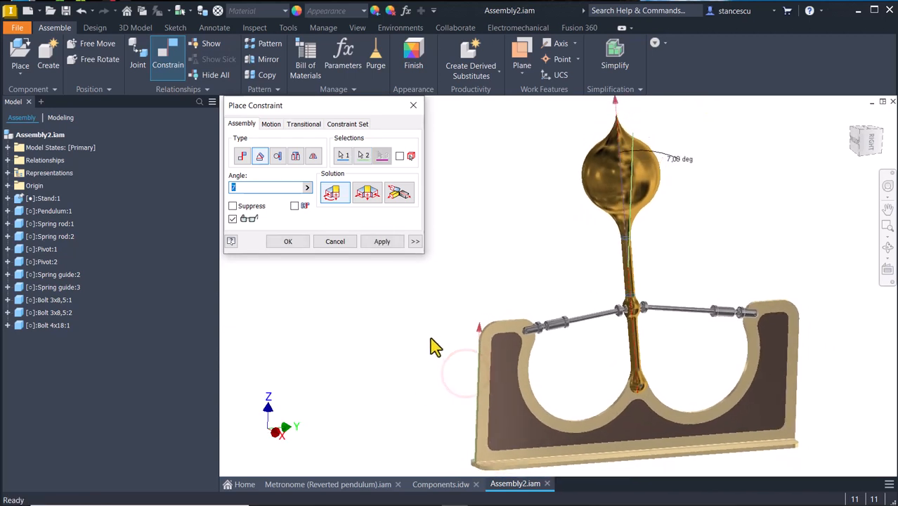
# - Set the constraint's angle to -7 degrees and apply it so the pendulum leans to the opposite side
pyautogui.click(233, 188)
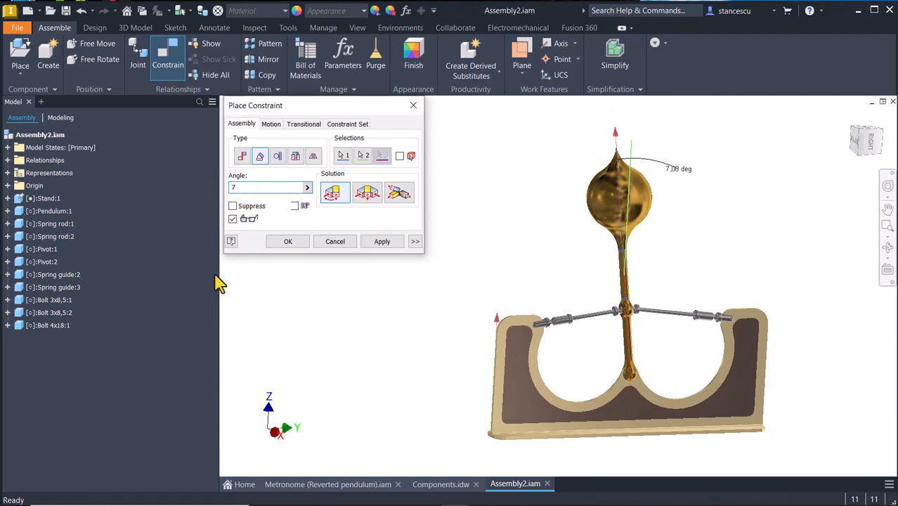
pyautogui.write('-')
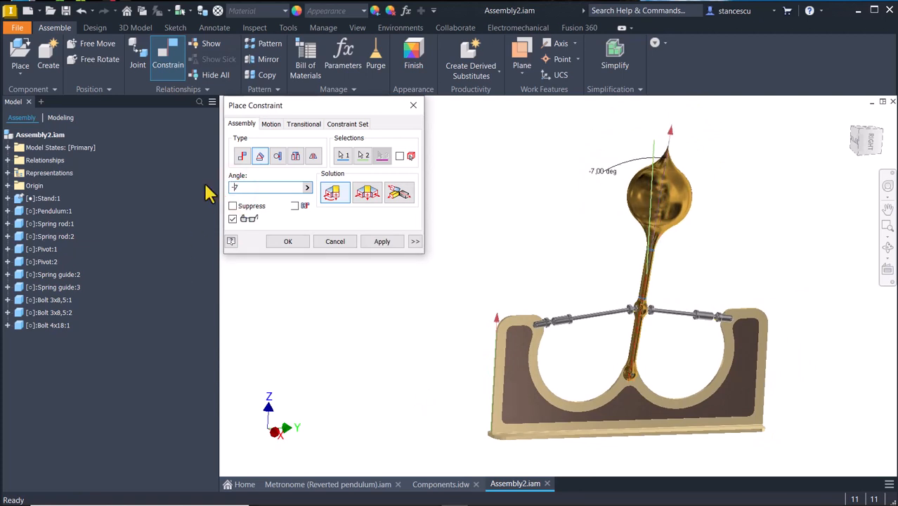
pyautogui.click(284, 243)
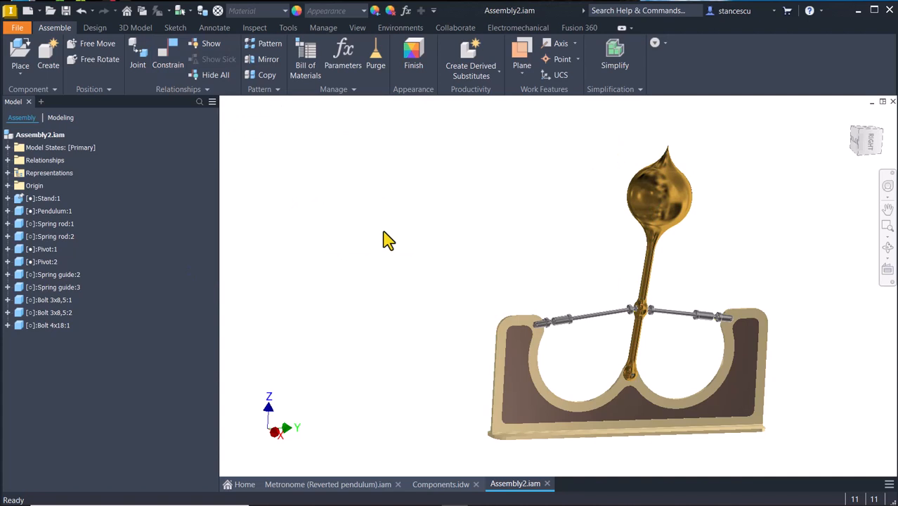
# - Suppress the Angle:1 constraint under Pendulum:1
pyautogui.press('F6')
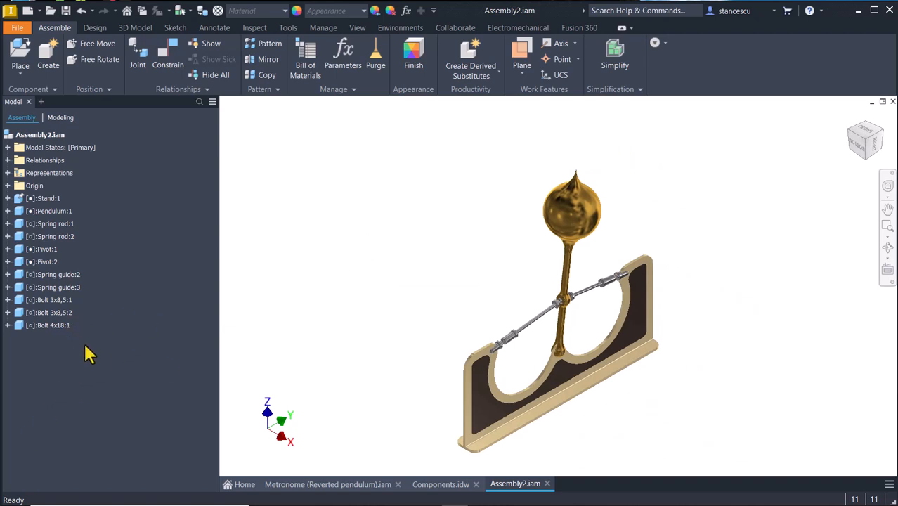
pyautogui.click(8, 211)
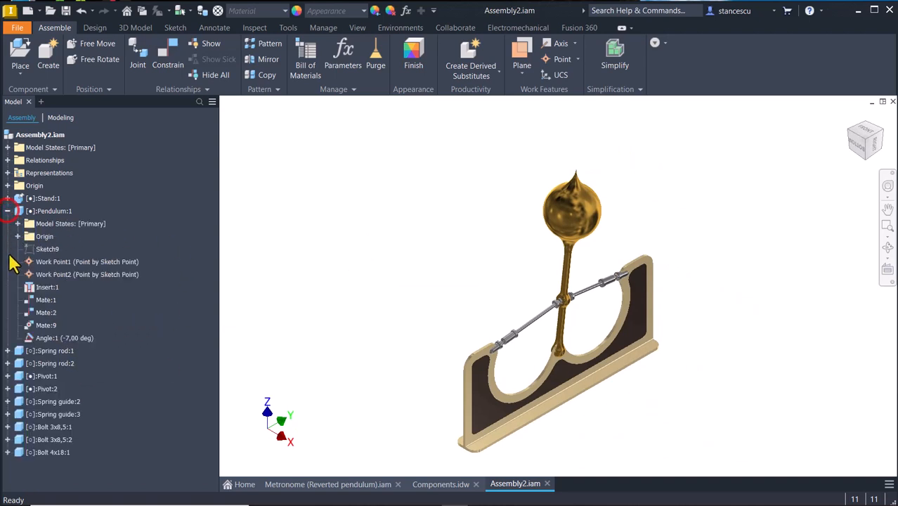
pyautogui.click(54, 340)
pyautogui.rightClick(53, 340)
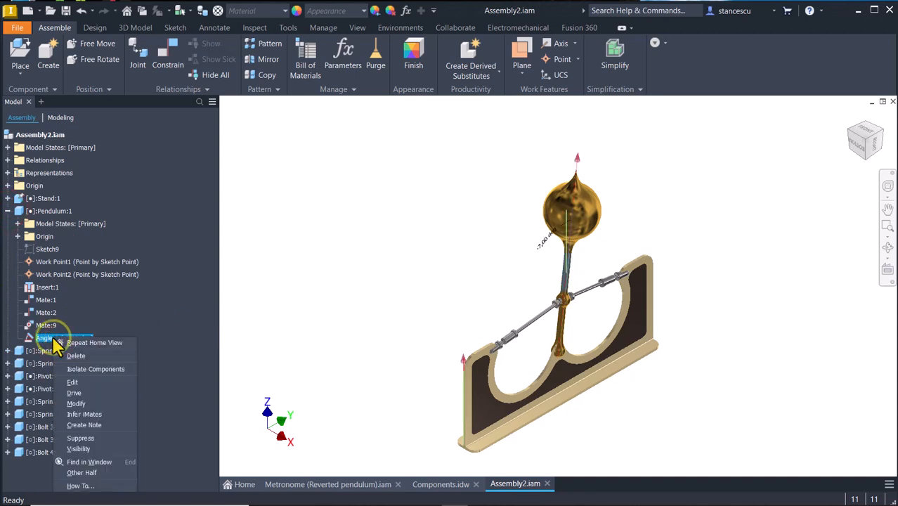
pyautogui.click(80, 437)
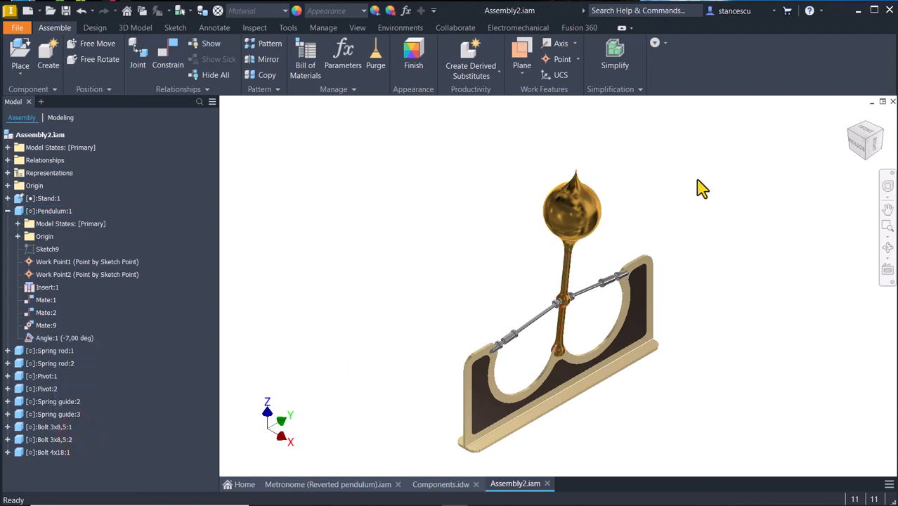
pyautogui.click(8, 211)
pyautogui.click(349, 208)
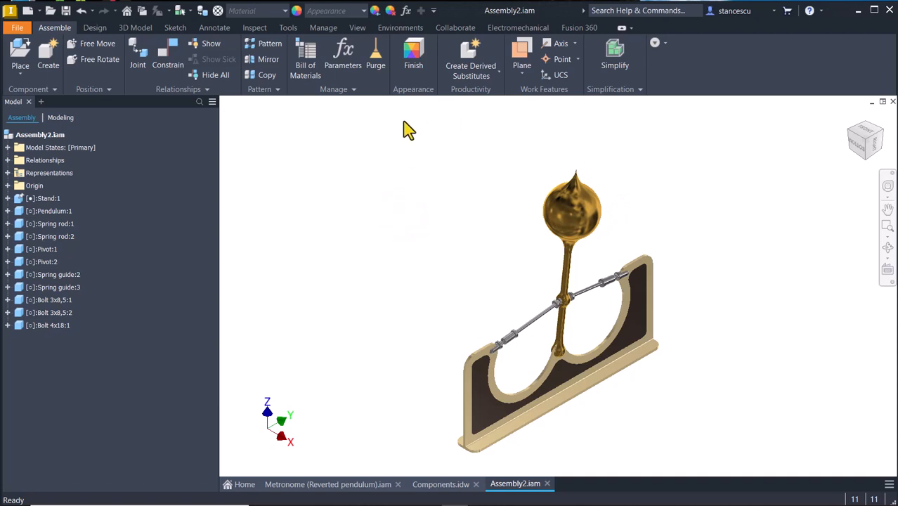
# - Enter the Dynamic Simulation environment and define gravity of 9810 mm/s^2 acting downward along the stand's vertical edge
pyautogui.click(392, 29)
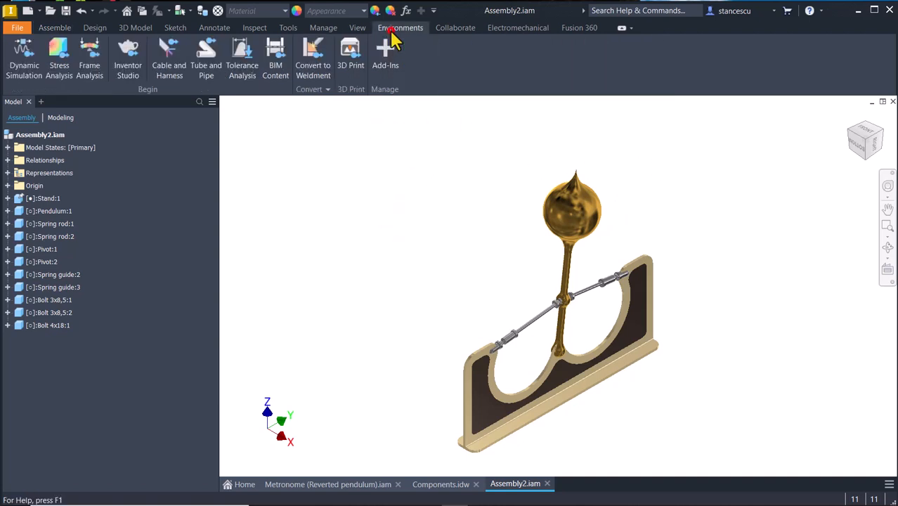
pyautogui.click(23, 51)
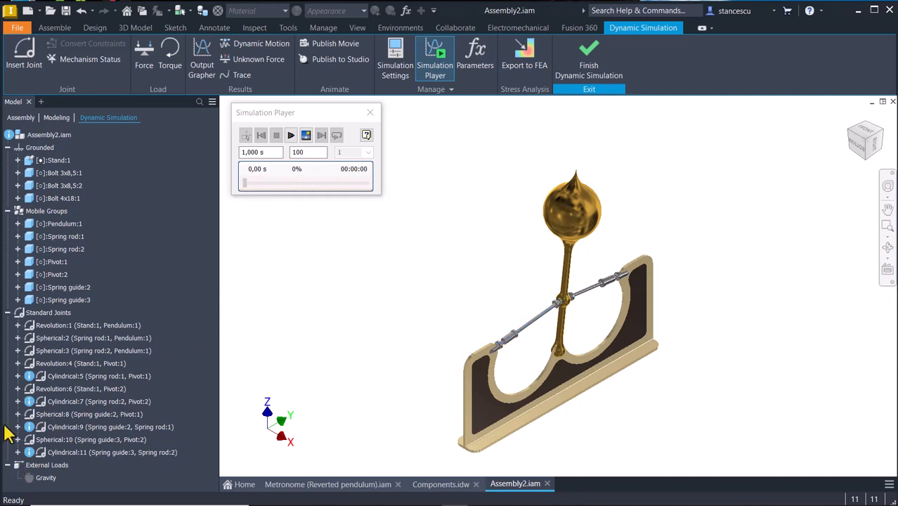
pyautogui.doubleClick(29, 480)
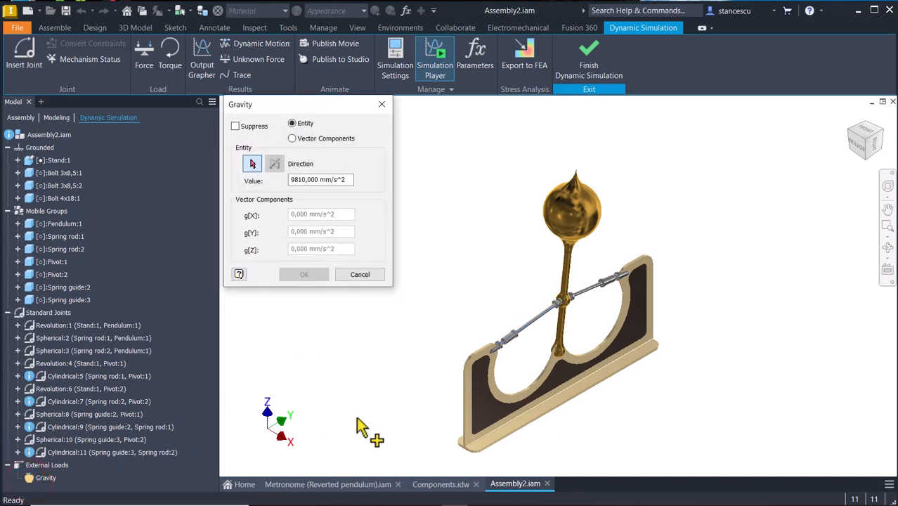
pyautogui.click(468, 411)
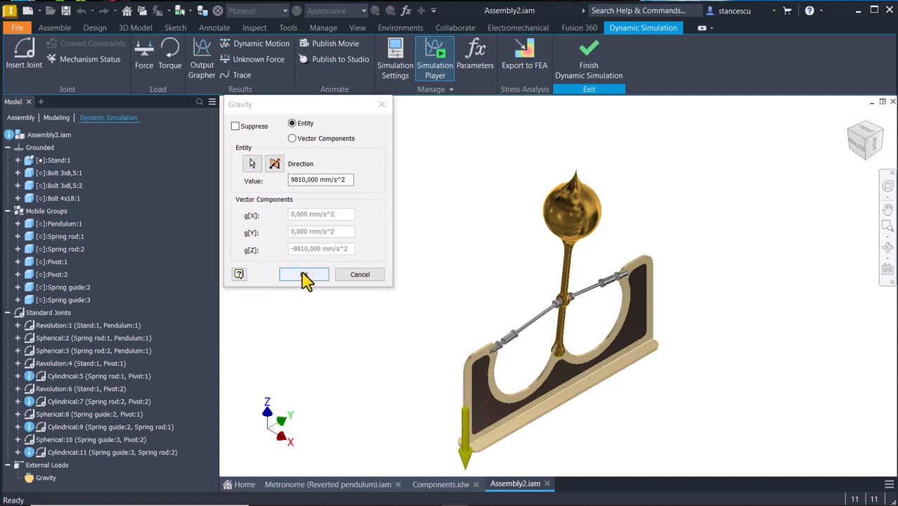
pyautogui.click(304, 274)
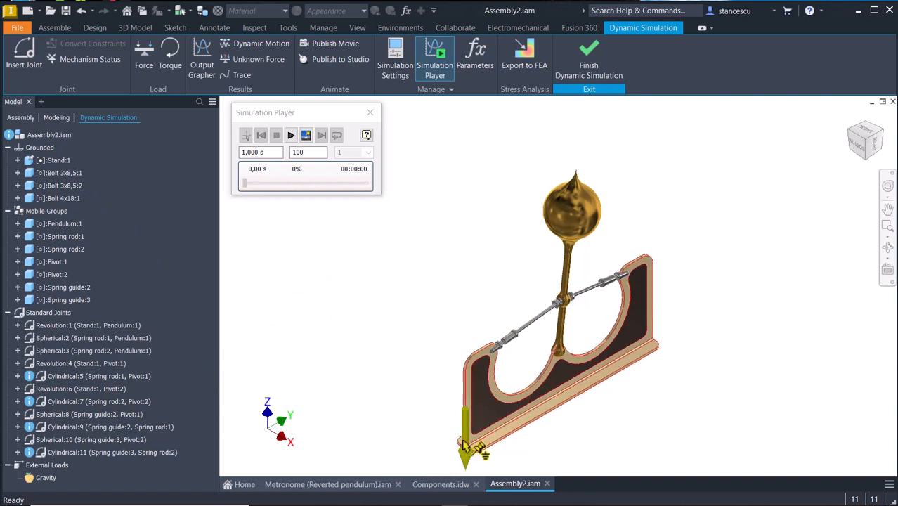
# - Run the 1 s simulation to watch the pendulum fall under gravity, and rewind it to the start
pyautogui.click(52, 136)
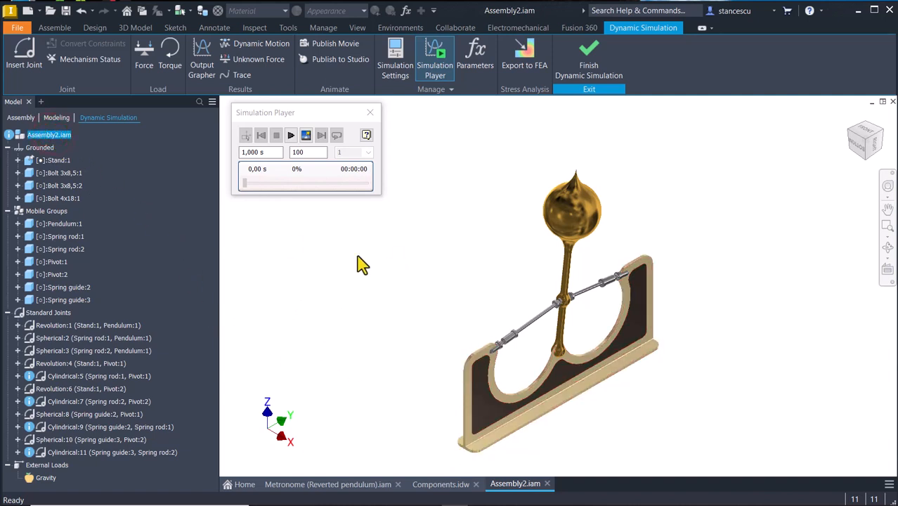
pyautogui.click(353, 296)
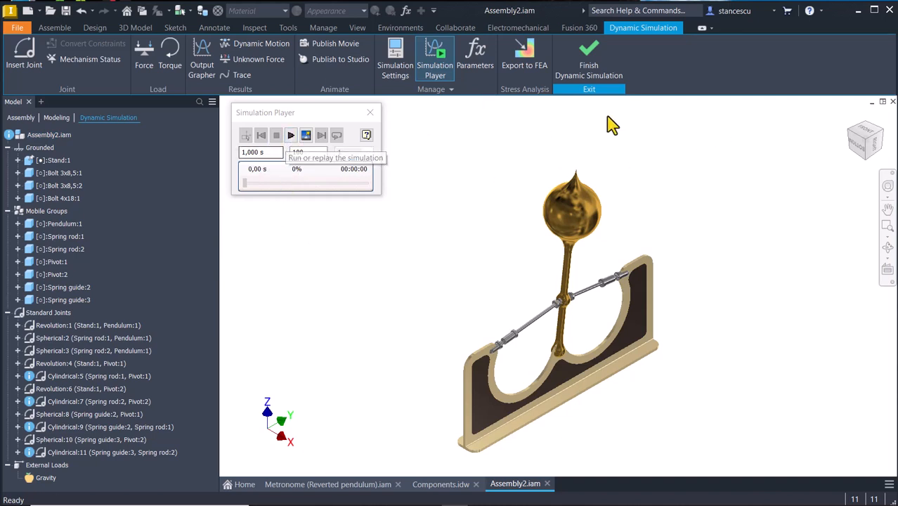
pyautogui.click(290, 135)
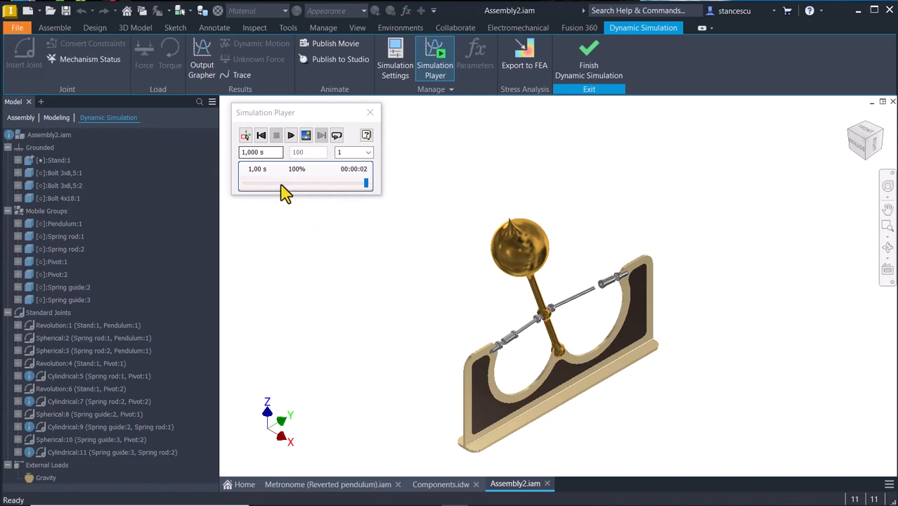
pyautogui.click(262, 135)
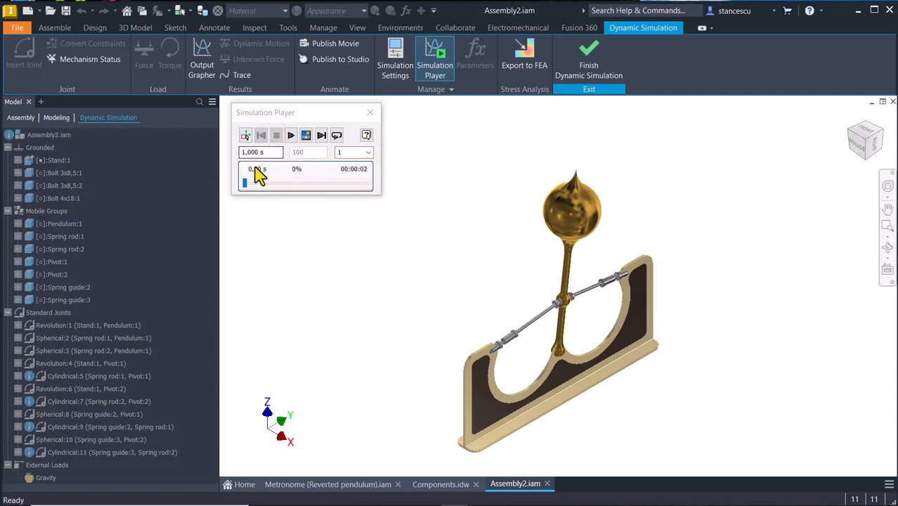
# - Set the simulation's final time to 10 s and run it to observe the pendulum's motion without springs
pyautogui.click(267, 150)
pyautogui.hotkey('shift', 'Home')
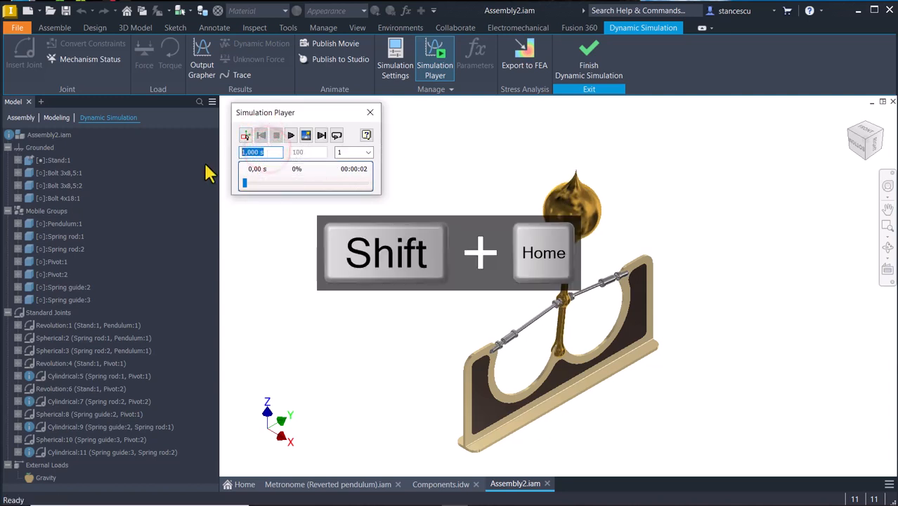
pyautogui.write('10')
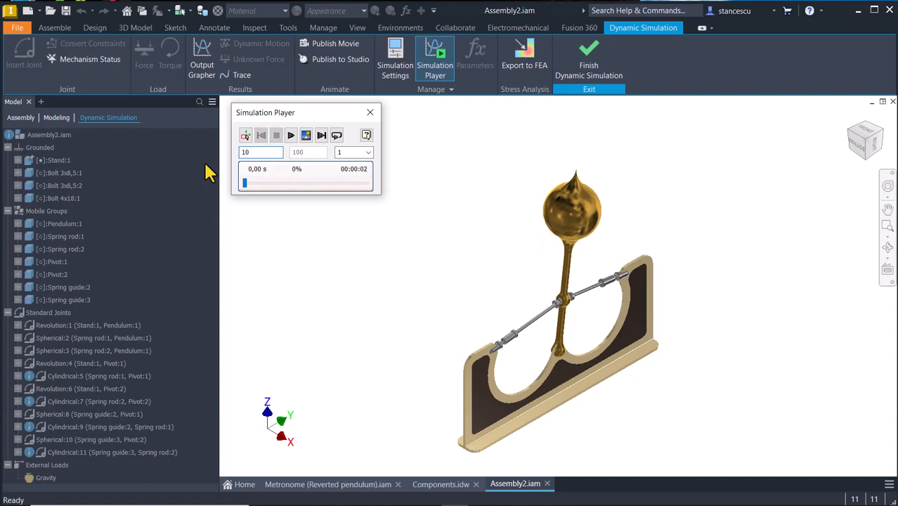
pyautogui.click(292, 135)
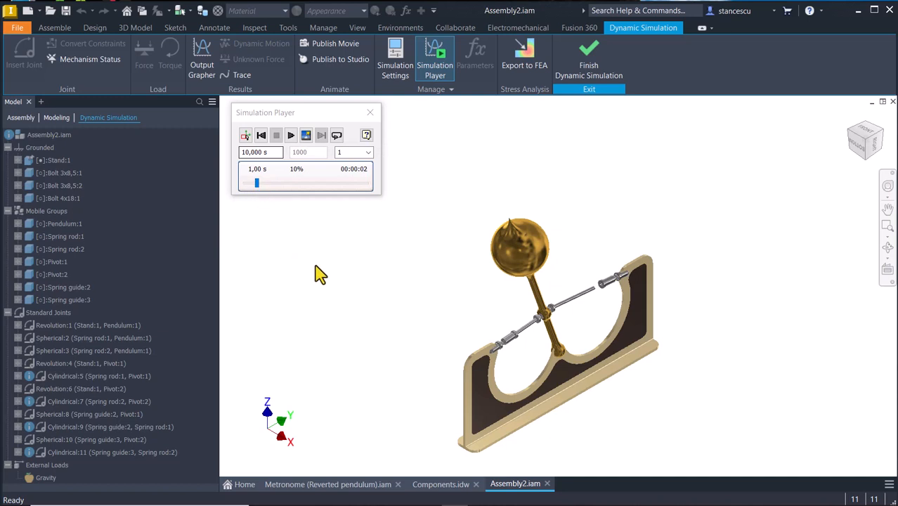
pyautogui.click(291, 136)
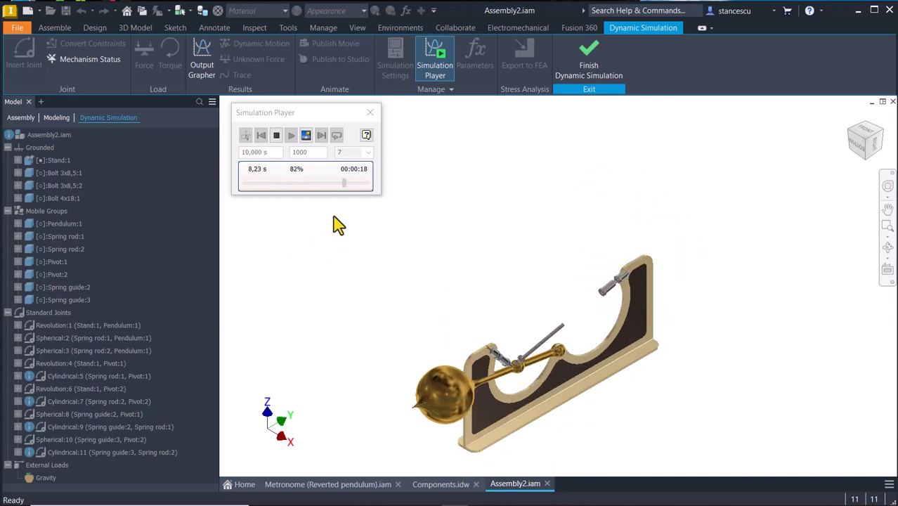
# - Stop the running simulation, rewind it to the start and return to construction mode
pyautogui.click(274, 137)
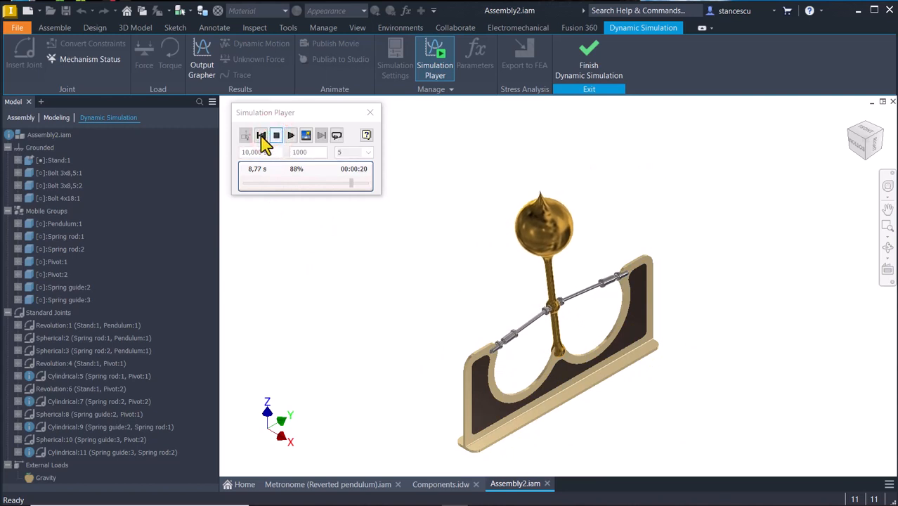
pyautogui.click(260, 136)
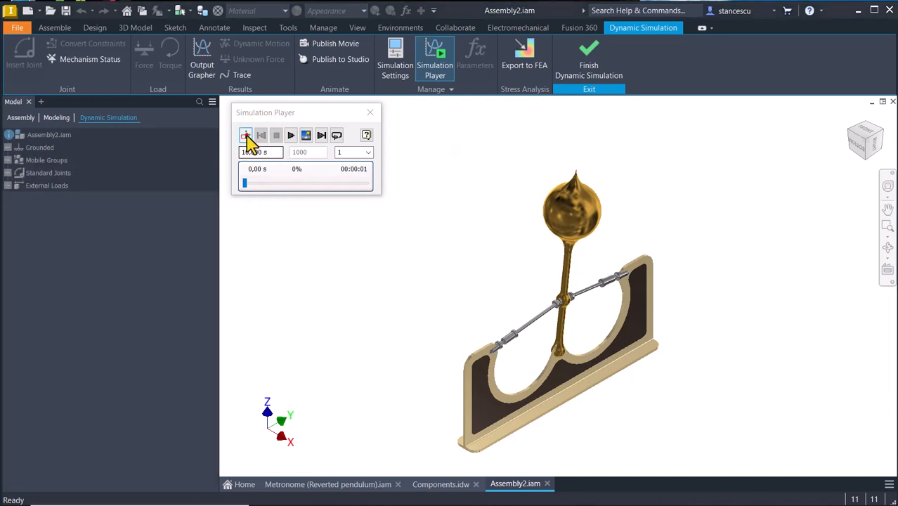
pyautogui.click(246, 134)
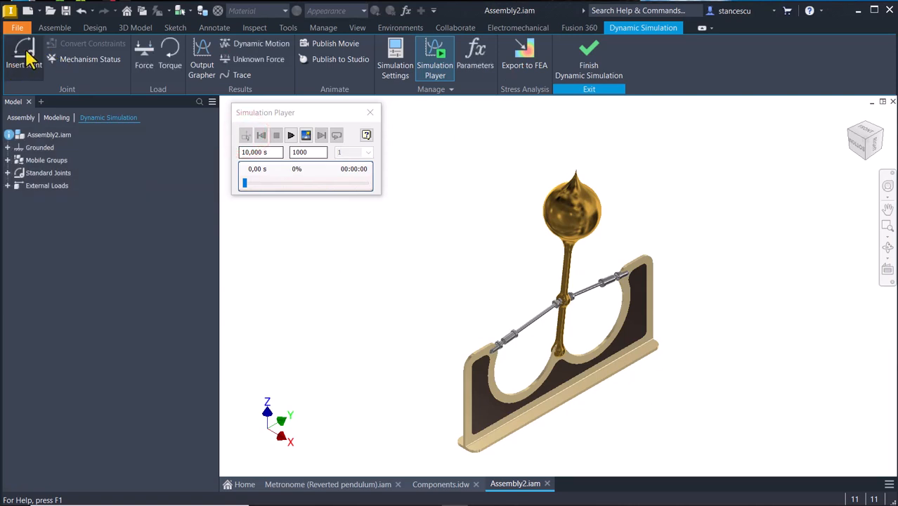
# - Start a Spring / Damper / Jack joint and pick the spring guide's circular end edge as the Component 1 point
pyautogui.click(25, 58)
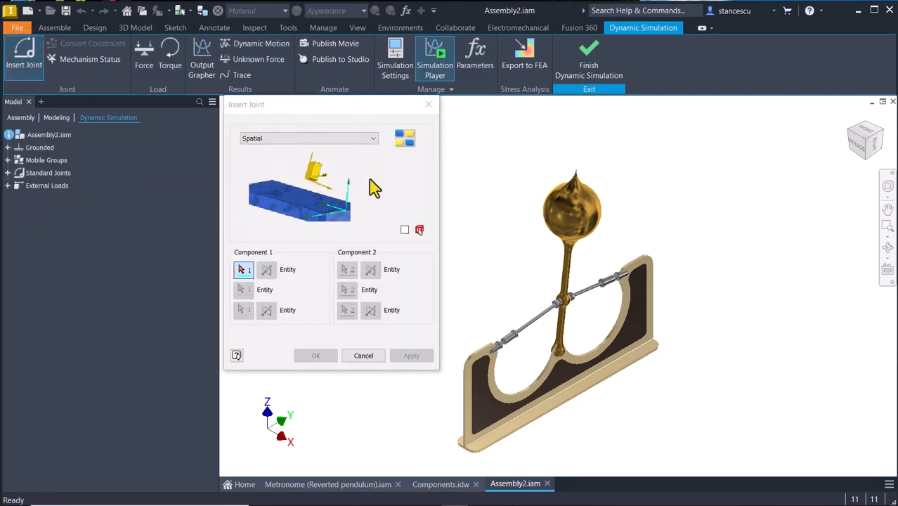
pyautogui.click(372, 138)
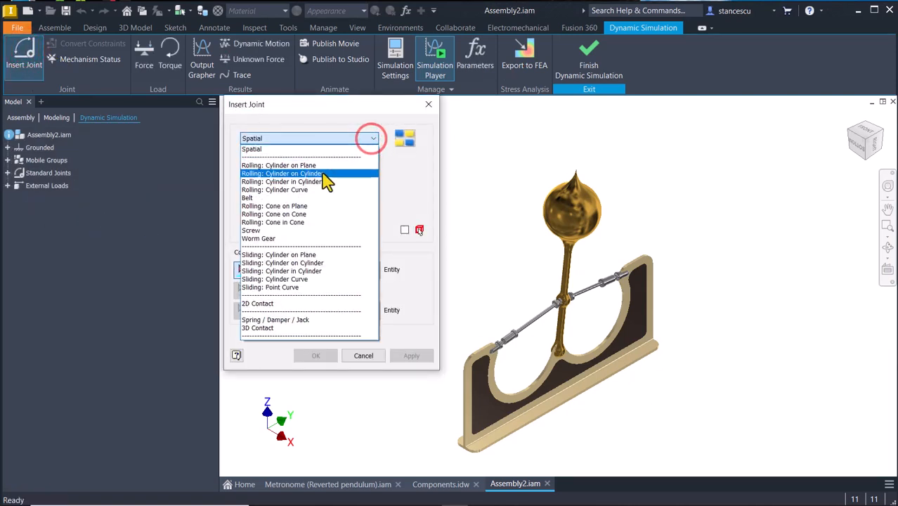
pyautogui.click(314, 323)
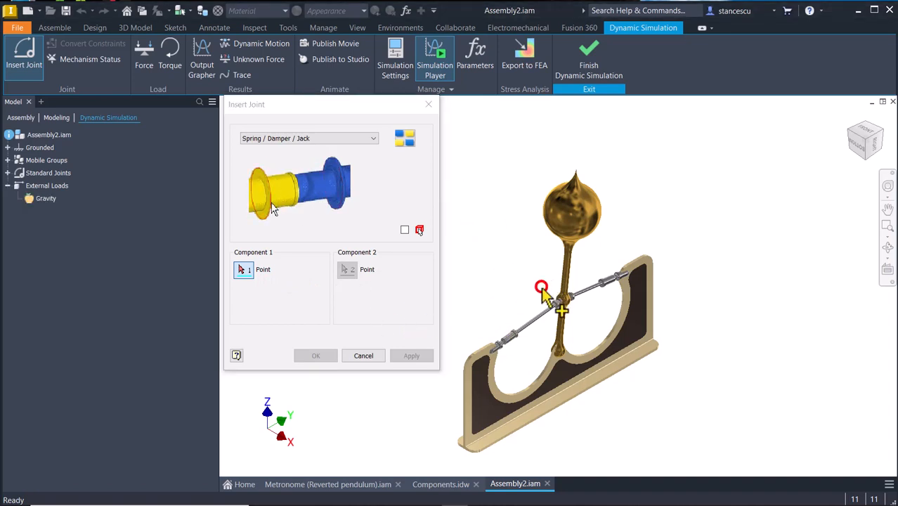
pyautogui.keyDown('shift'); pyautogui.moveTo(543, 289); pyautogui.dragTo(561, 350, button='middle'); pyautogui.keyUp('shift')
pyautogui.scroll(6, 587, 357)
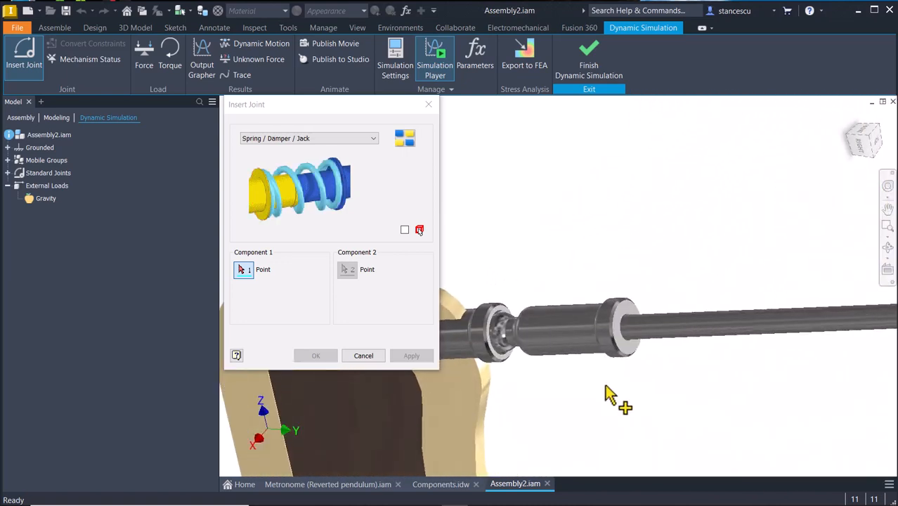
pyautogui.scroll(2, 625, 383)
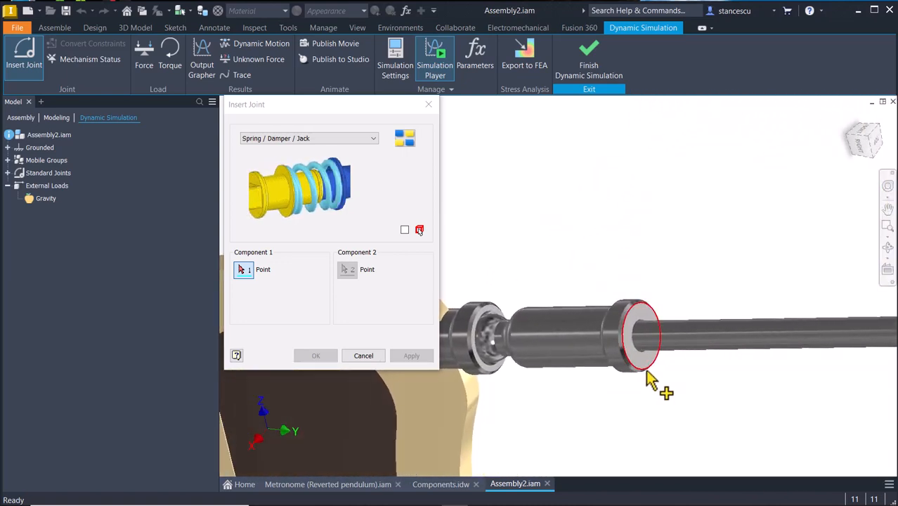
pyautogui.click(645, 373)
# - Pick the circular edge of the spring rod's collar beside the pendulum as the Component 2 point and apply the spring joint
pyautogui.scroll(-4, 674, 404)
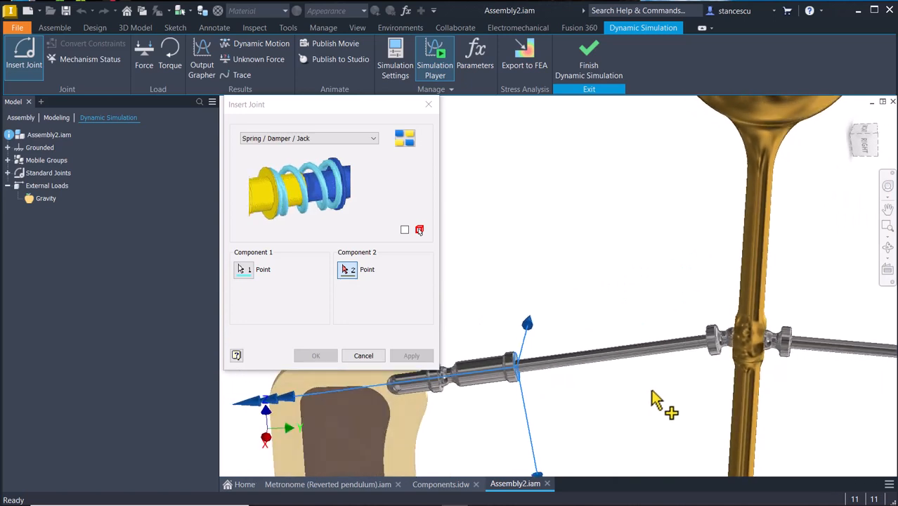
pyautogui.keyDown('shift'); pyautogui.moveTo(652, 392); pyautogui.dragTo(710, 425, button='middle'); pyautogui.keyUp('shift')
pyautogui.scroll(4, 711, 425)
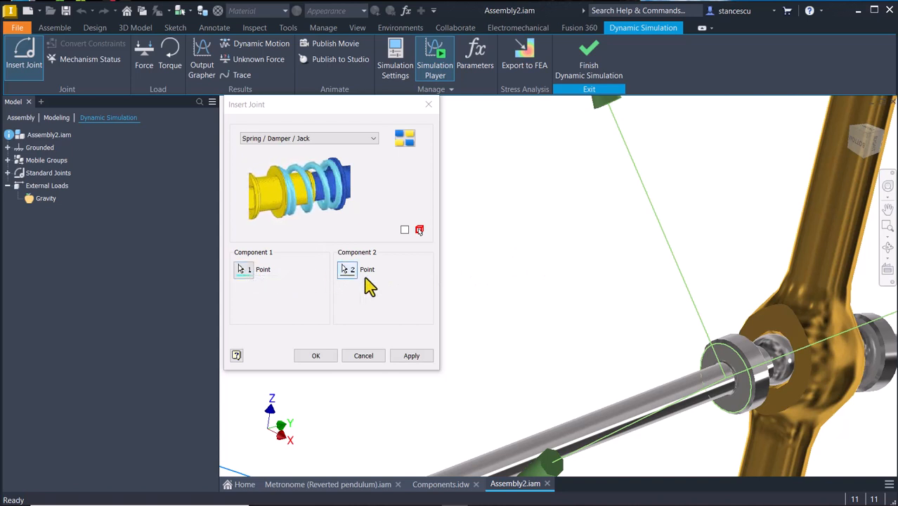
pyautogui.click(412, 357)
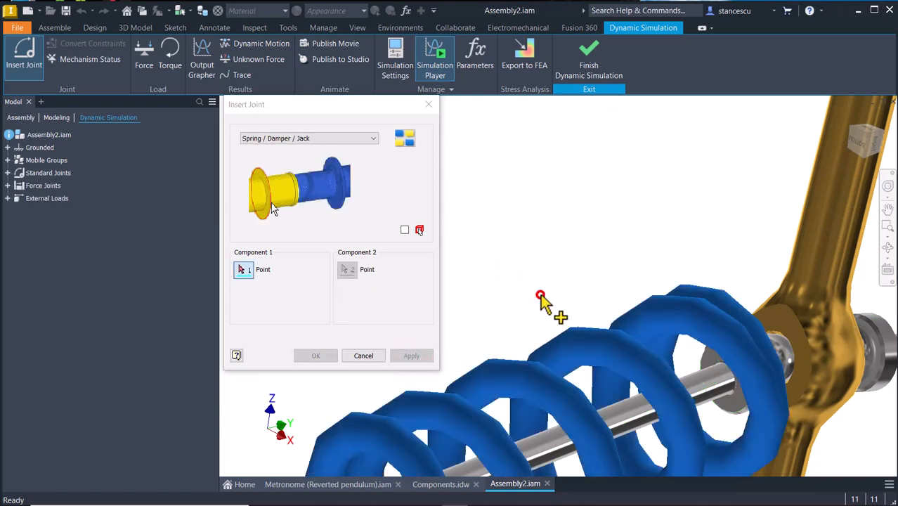
pyautogui.press('F6')
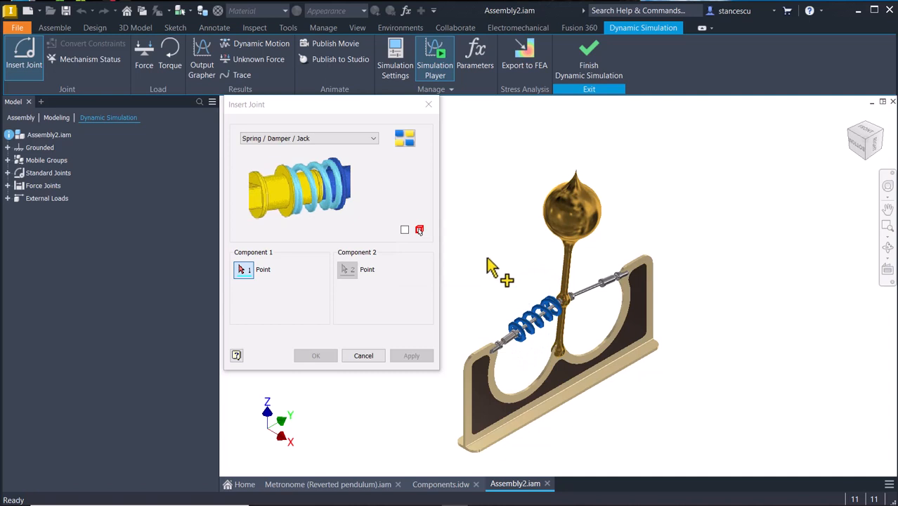
pyautogui.click(373, 355)
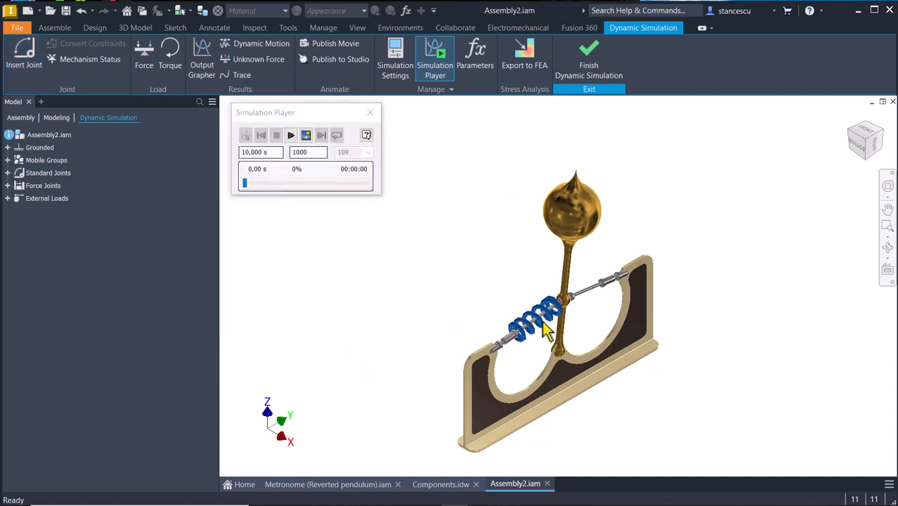
# - Open the new spring joint's full properties and set its stiffness to 2.5 N/mm and free length to 82 mm
pyautogui.click(469, 309)
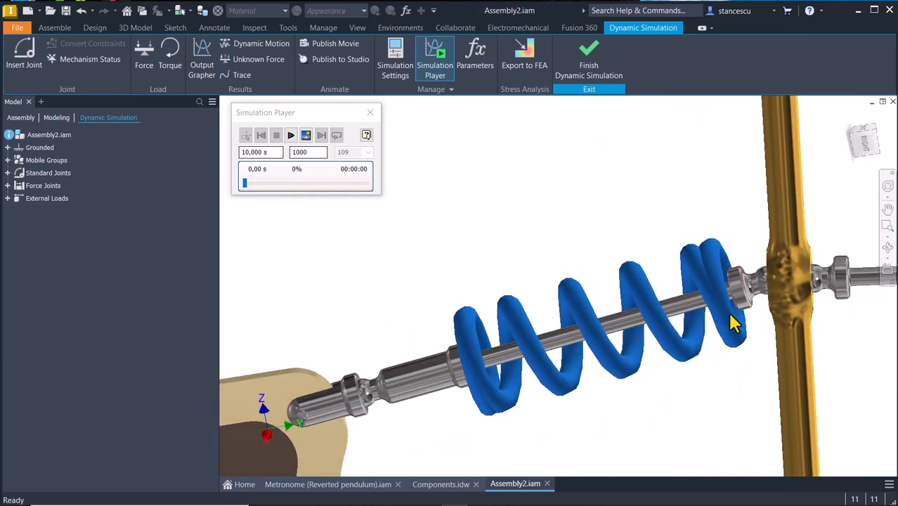
pyautogui.click(472, 223)
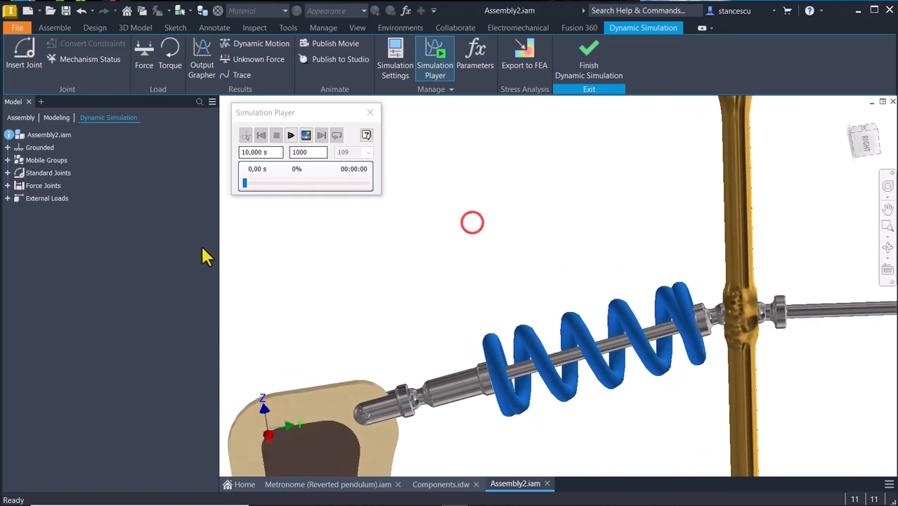
pyautogui.click(8, 186)
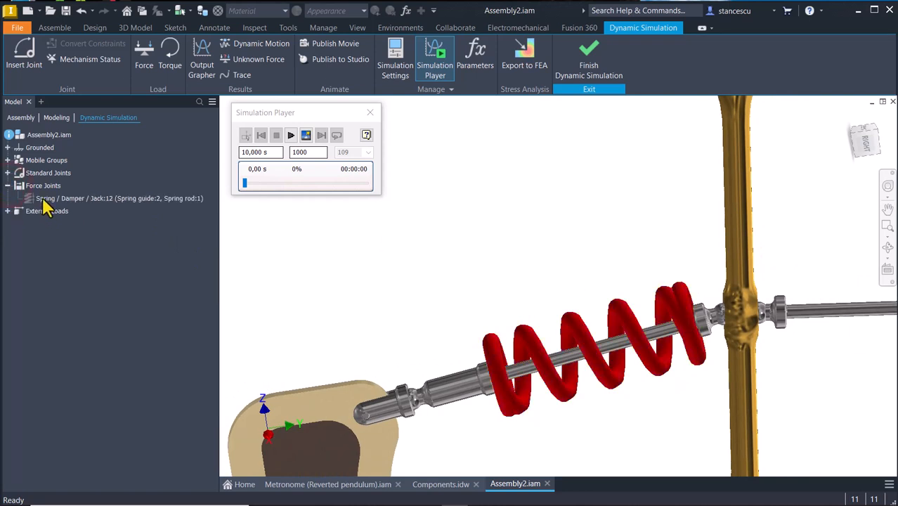
pyautogui.doubleClick(44, 201)
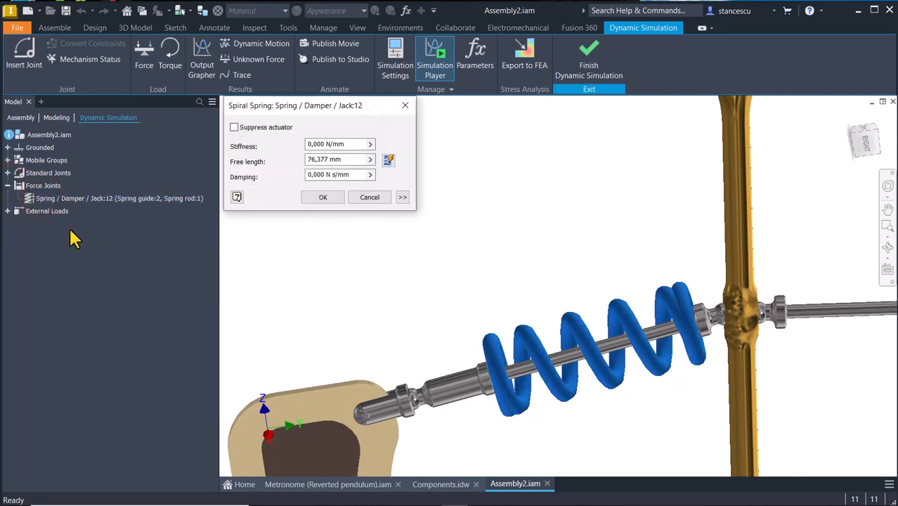
pyautogui.click(402, 198)
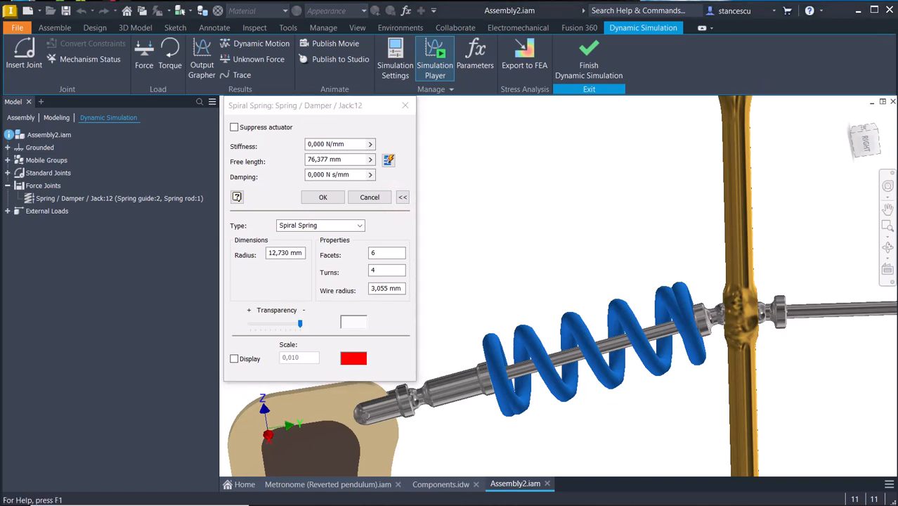
pyautogui.click(348, 144)
pyautogui.hotkey('shift', 'Home')
pyautogui.write('2')
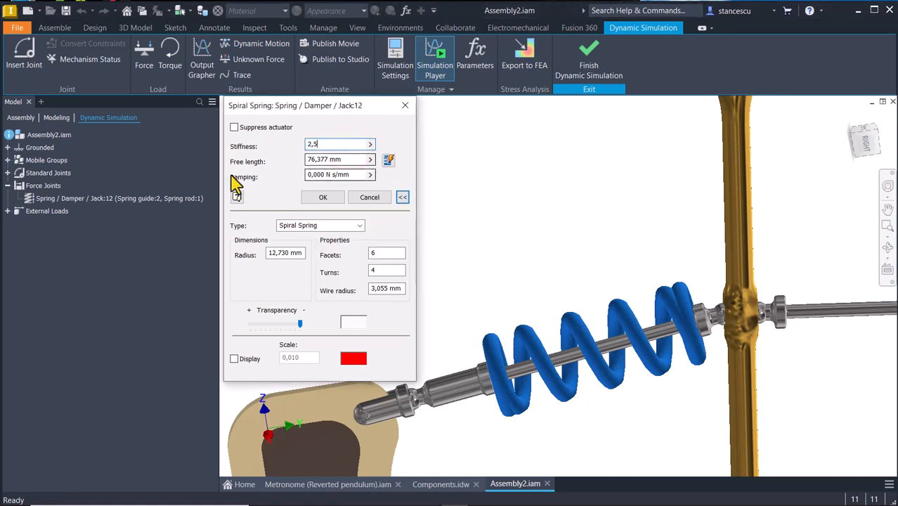
pyautogui.press('Tab')
pyautogui.hotkey('shift', 'Home')
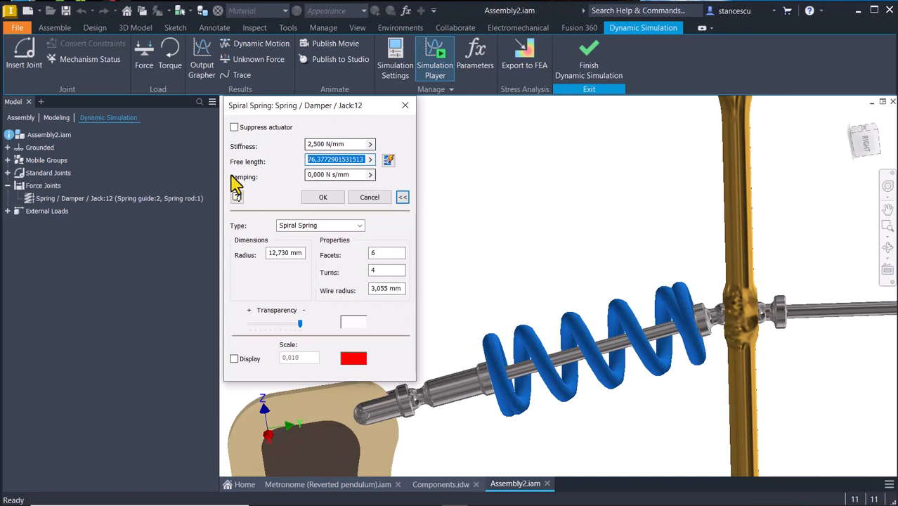
pyautogui.write('82')
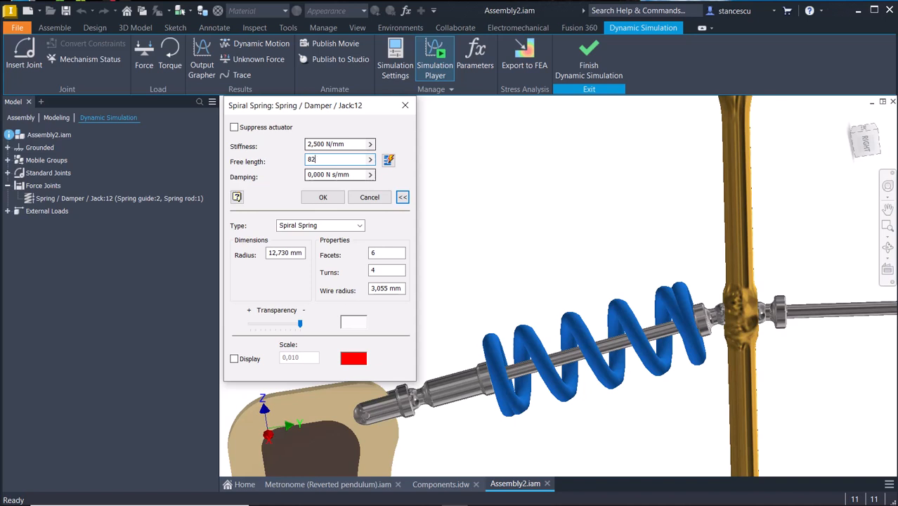
# - Give the spring a 3.5 mm radius, 10 facets, 10 turns and a 1 mm wire radius, and accept the properties
pyautogui.click(280, 256)
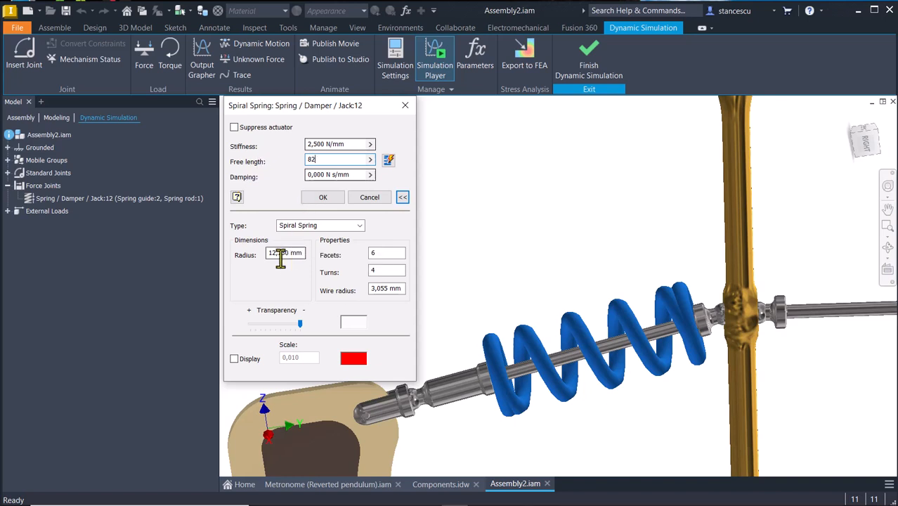
pyautogui.hotkey('shift', 'Home')
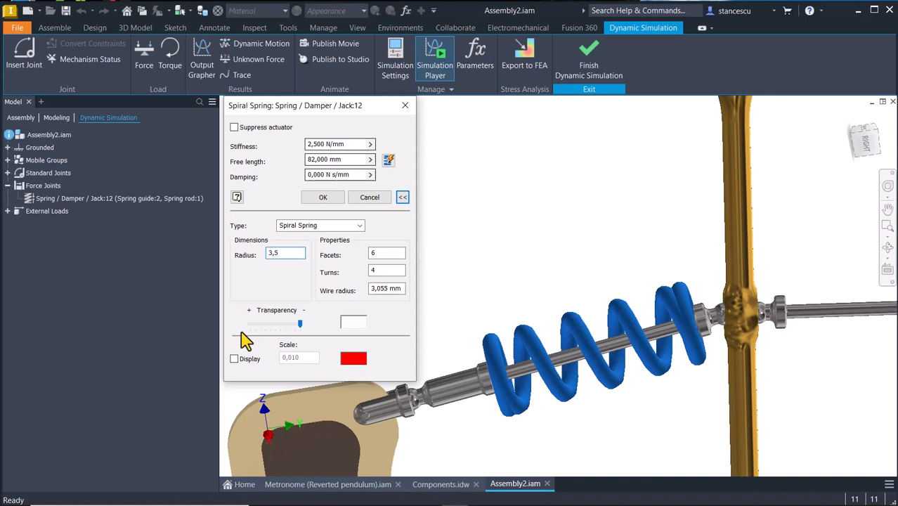
pyautogui.hotkey('shift', 'Home')
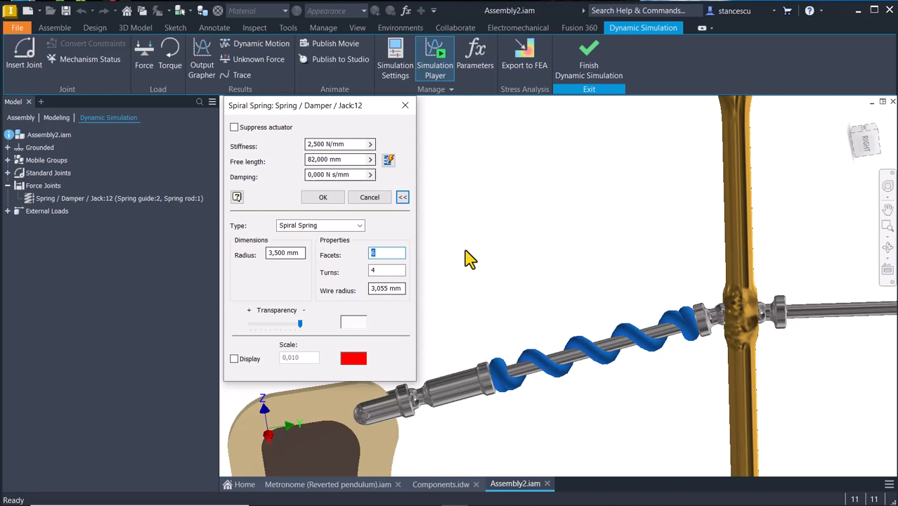
pyautogui.write('10')
pyautogui.hotkey('shift', 'Home')
pyautogui.press('Tab')
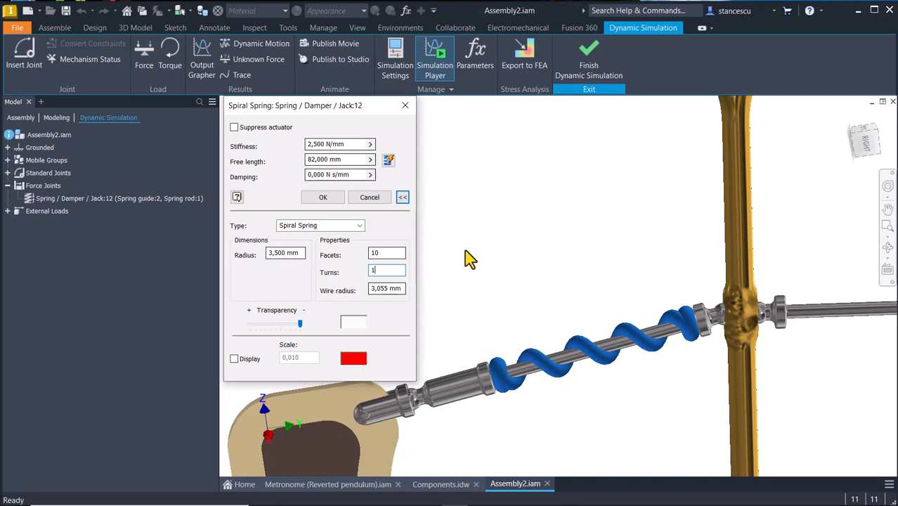
pyautogui.write('10')
pyautogui.press('Tab')
pyautogui.hotkey('shift', 'Home')
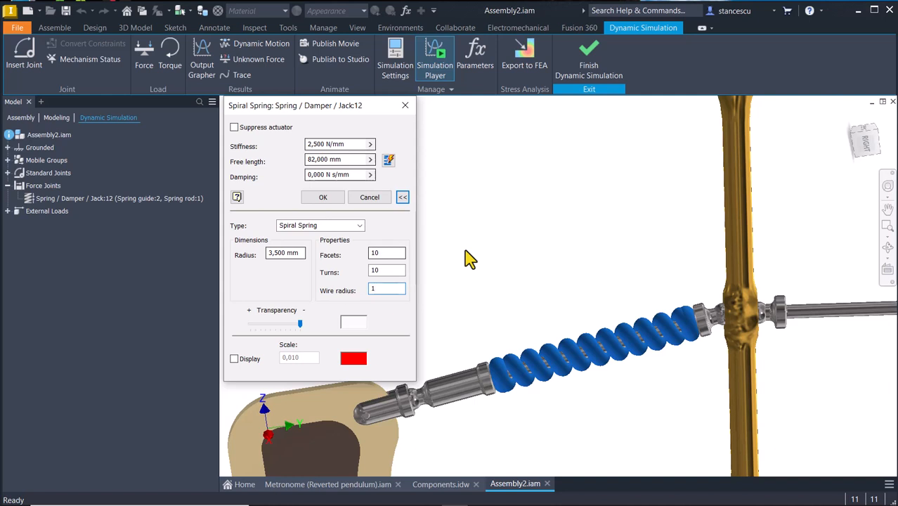
pyautogui.write('1')
pyautogui.press('Tab')
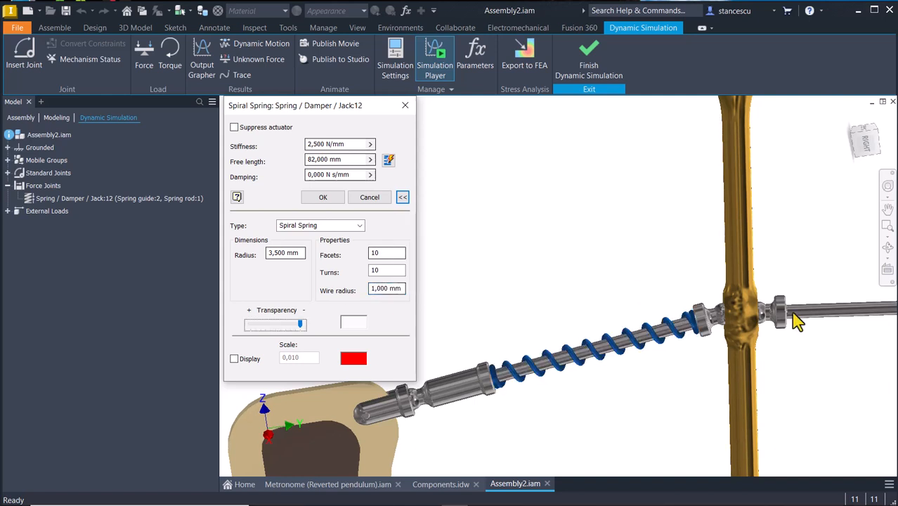
pyautogui.click(322, 196)
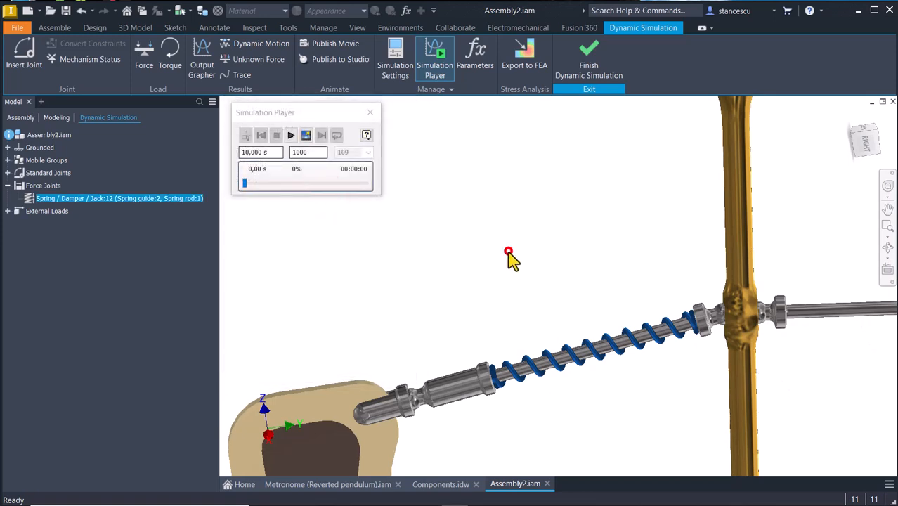
# - Run the 10 s simulation and examine how the pendulum and its single spring move, up close and facing the stand
pyautogui.press('F6')
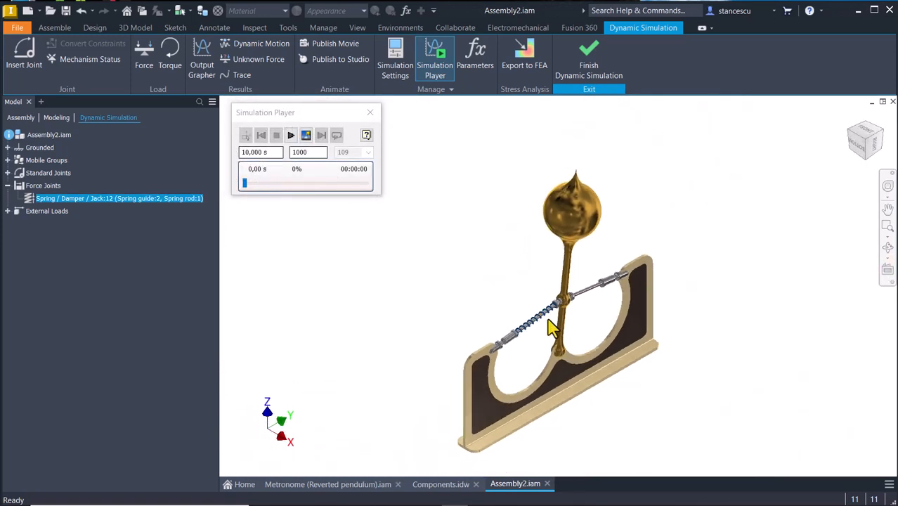
pyautogui.scroll(5, 552, 329)
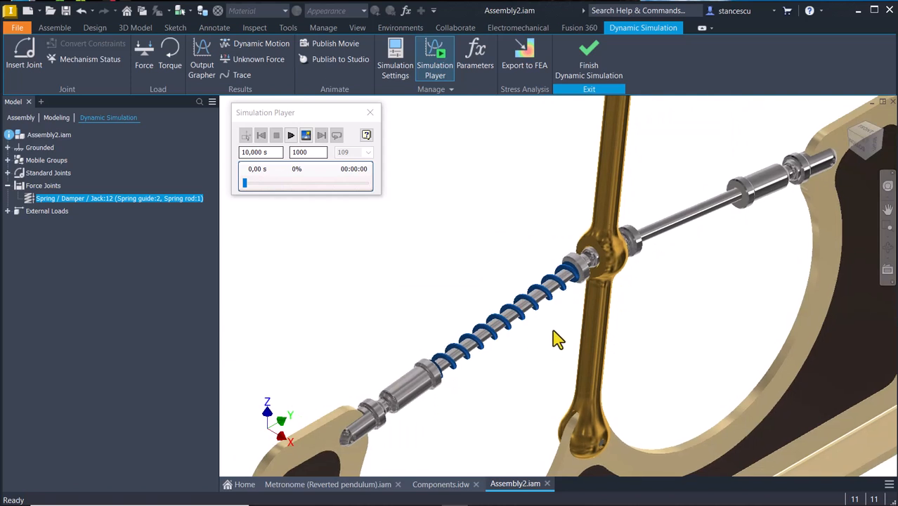
pyautogui.scroll(-2, 552, 341)
pyautogui.scroll(-3, 551, 344)
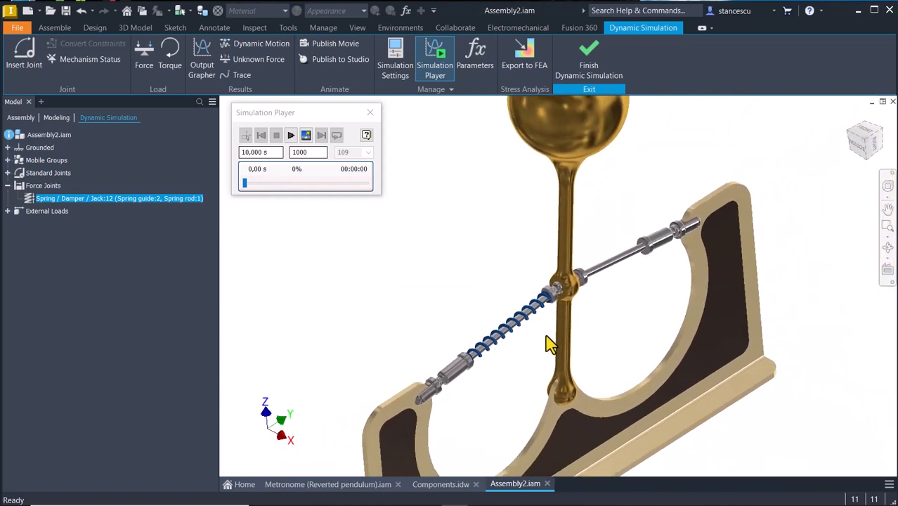
pyautogui.scroll(-1, 551, 353)
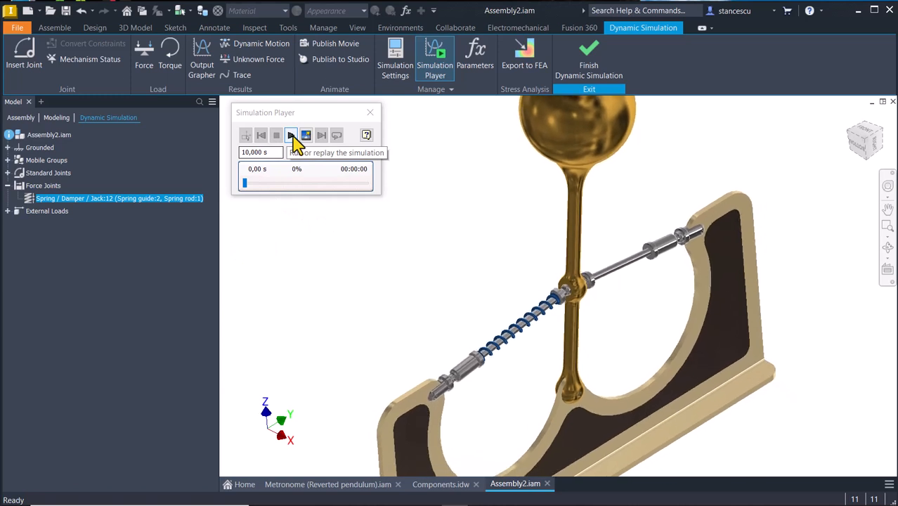
pyautogui.scroll(1, 521, 336)
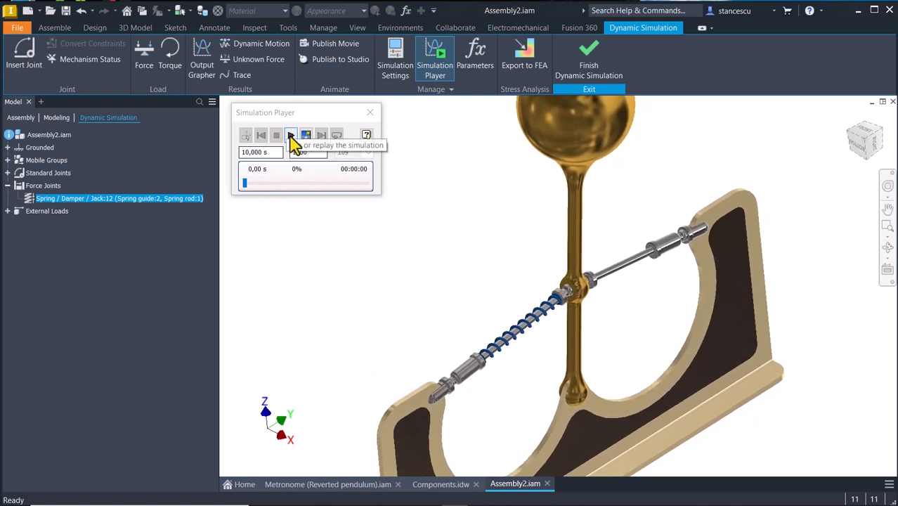
pyautogui.click(291, 136)
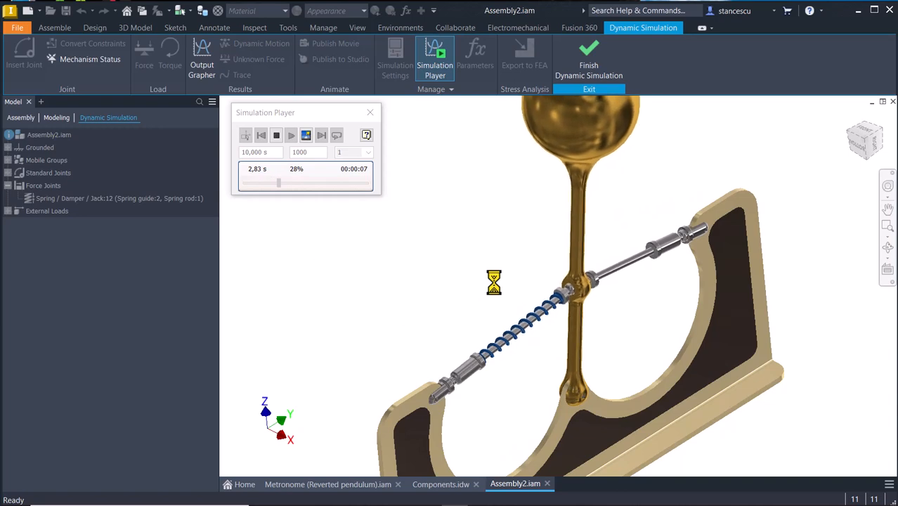
pyautogui.scroll(5, 515, 310)
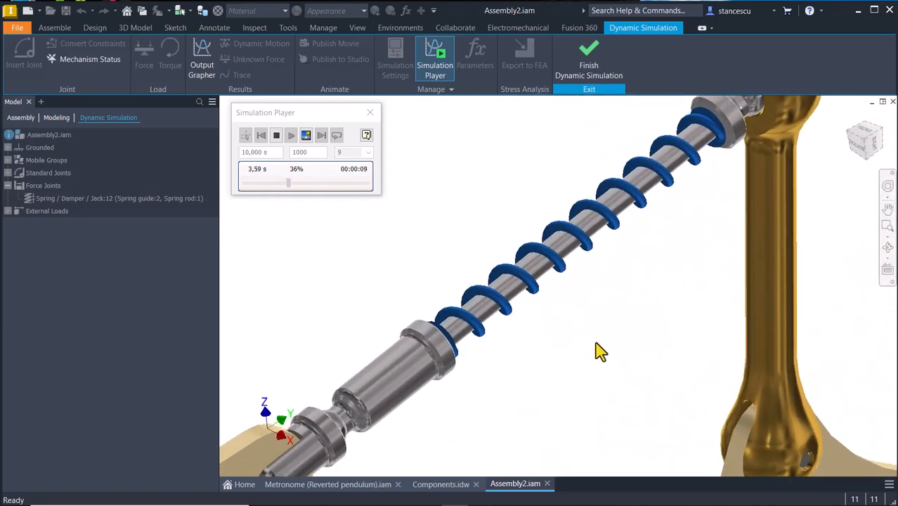
pyautogui.scroll(-3, 597, 351)
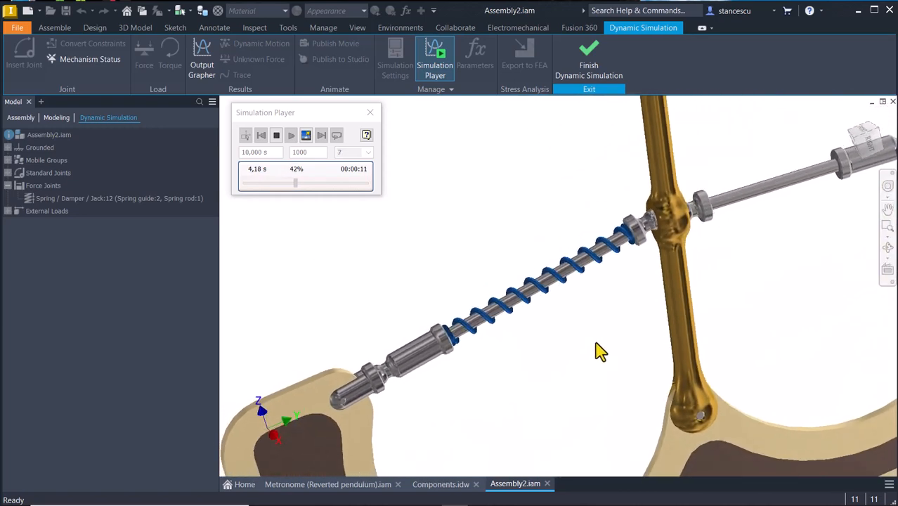
pyautogui.keyDown('shift'); pyautogui.moveTo(591, 340); pyautogui.dragTo(562, 341, button='middle'); pyautogui.keyUp('shift')
pyautogui.keyDown('shift'); pyautogui.moveTo(616, 325); pyautogui.dragTo(672, 144, button='middle'); pyautogui.keyUp('shift')
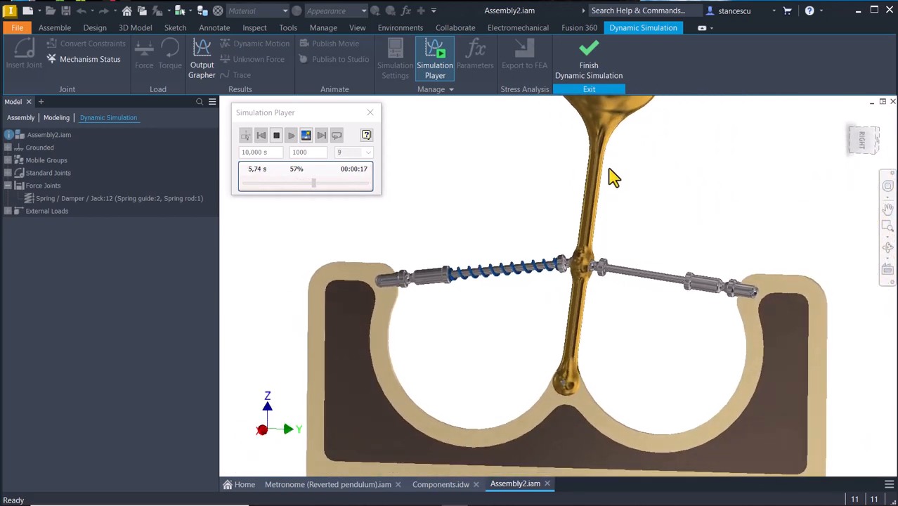
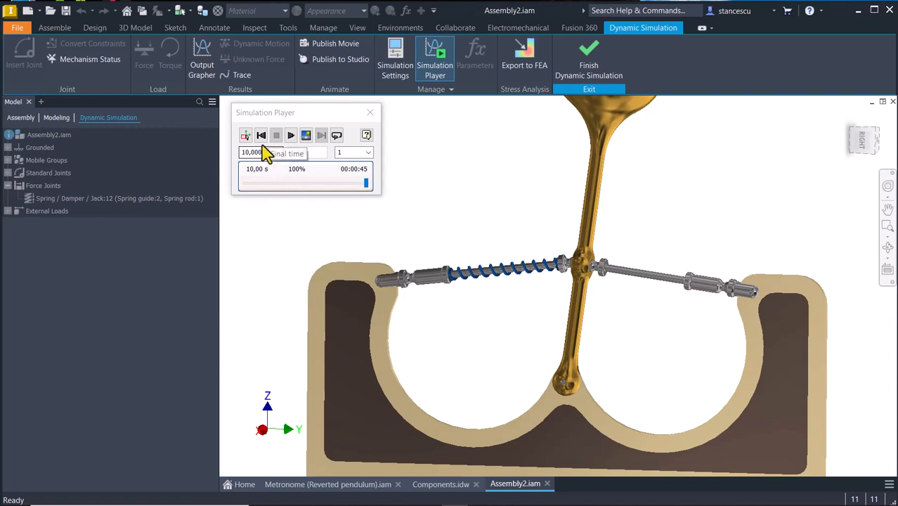
# - Return the simulation to construction mode and pick the other spring rod's collar edge beside the pendulum as Component 1 point of a new spring joint
pyautogui.click(260, 135)
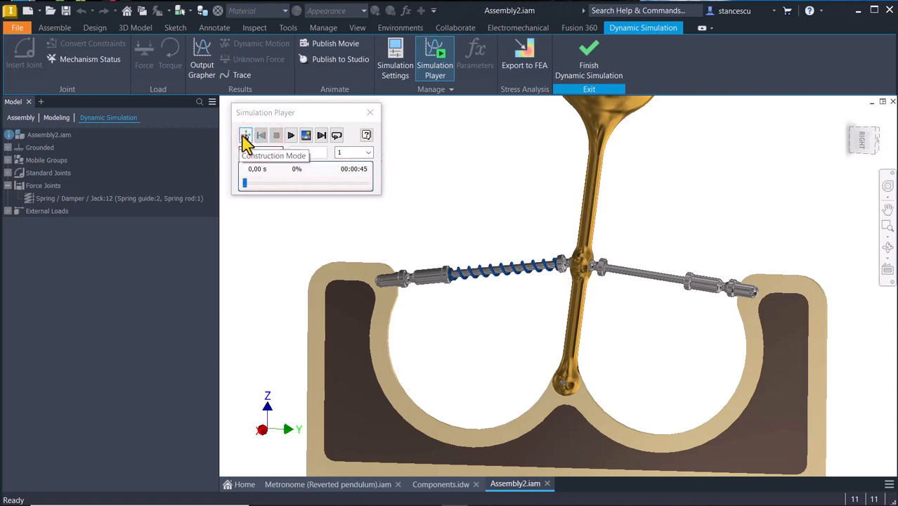
pyautogui.click(245, 135)
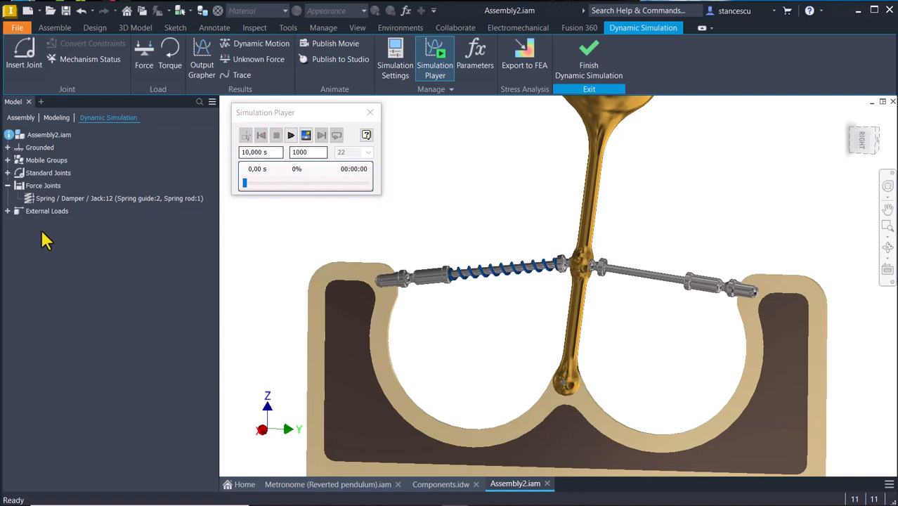
pyautogui.click(23, 56)
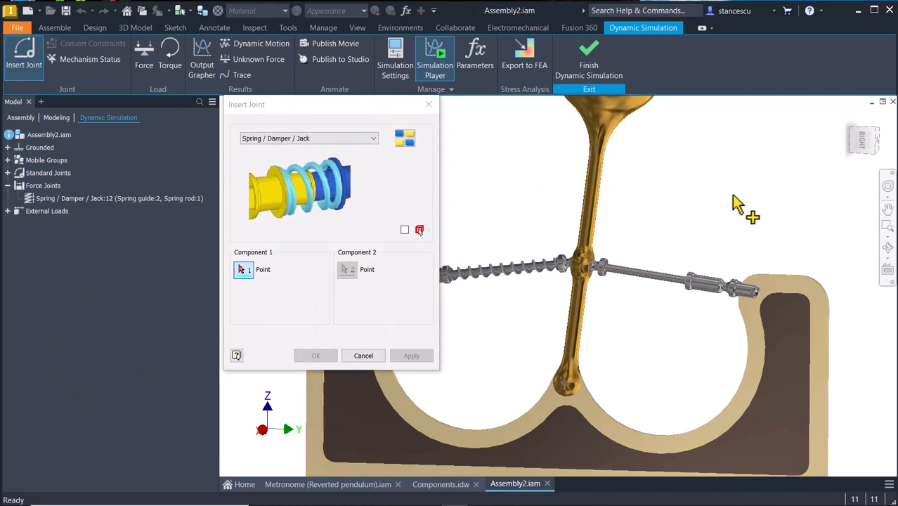
pyautogui.scroll(8, 768, 235)
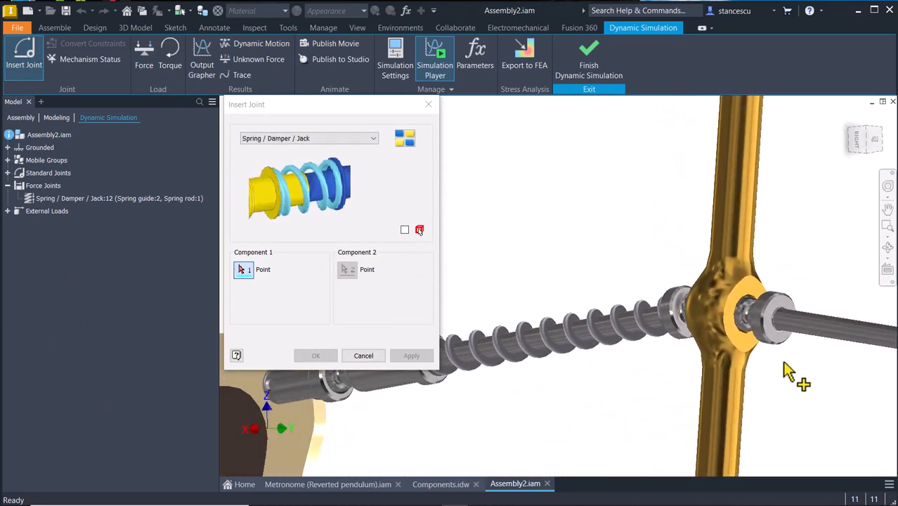
pyautogui.scroll(4, 787, 380)
pyautogui.click(802, 387)
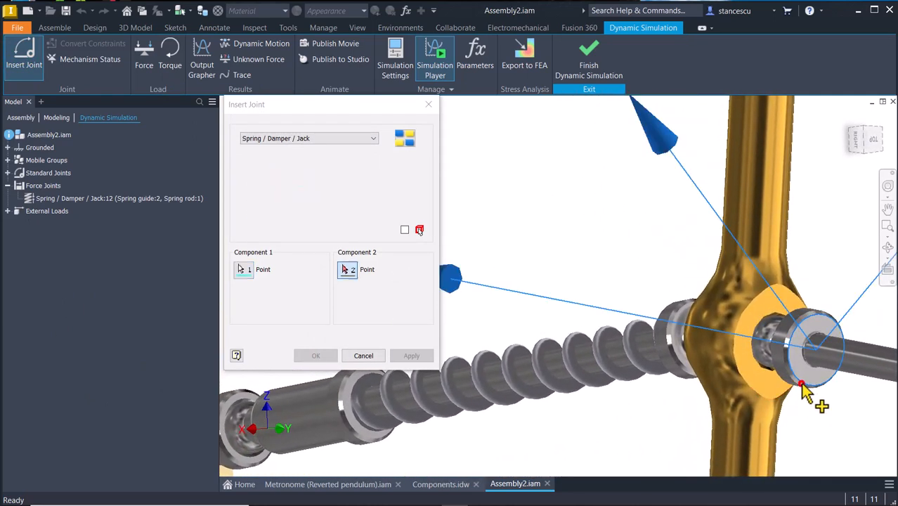
# - Pick the circular collar edge of the facing spring guide as the Component 2 point and accept the spring joint
pyautogui.keyDown('shift'); pyautogui.moveTo(817, 350); pyautogui.dragTo(759, 292, button='middle'); pyautogui.keyUp('shift')
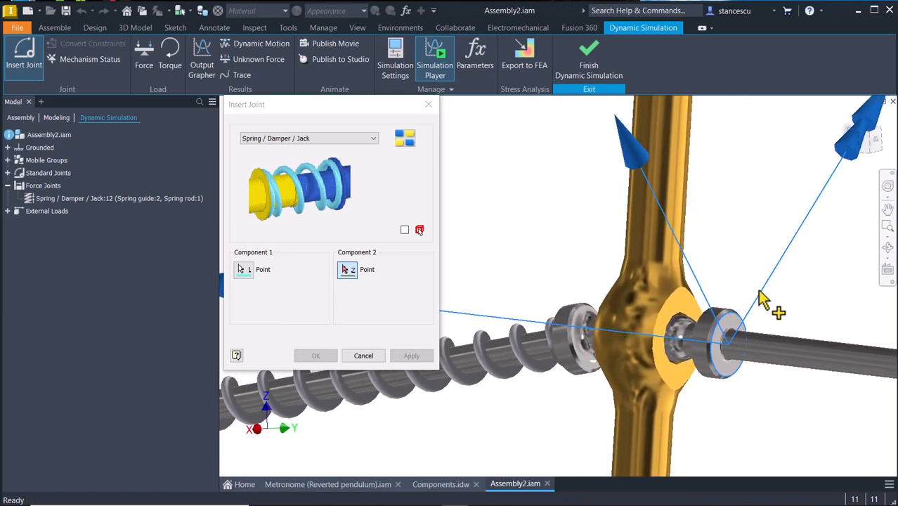
pyautogui.scroll(10, 760, 292)
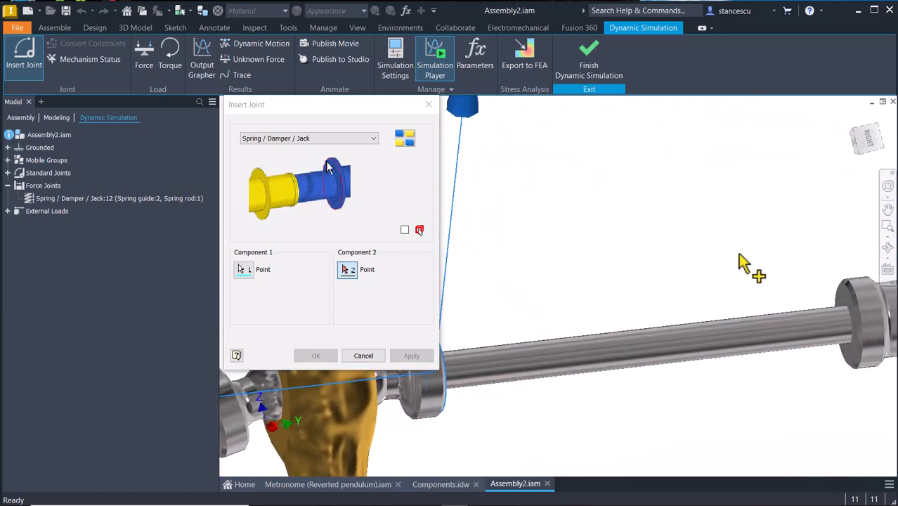
pyautogui.keyDown('shift'); pyautogui.moveTo(739, 255); pyautogui.dragTo(750, 282, button='middle'); pyautogui.keyUp('shift')
pyautogui.click(796, 290)
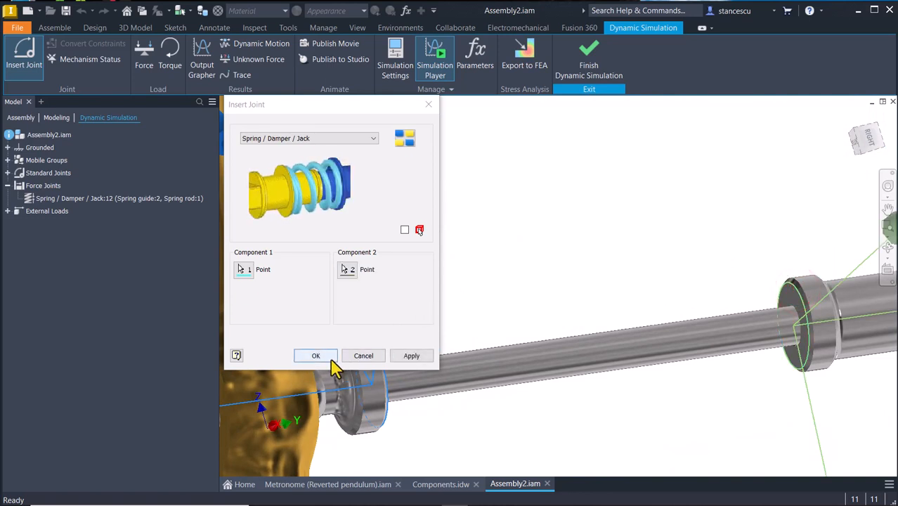
pyautogui.click(327, 360)
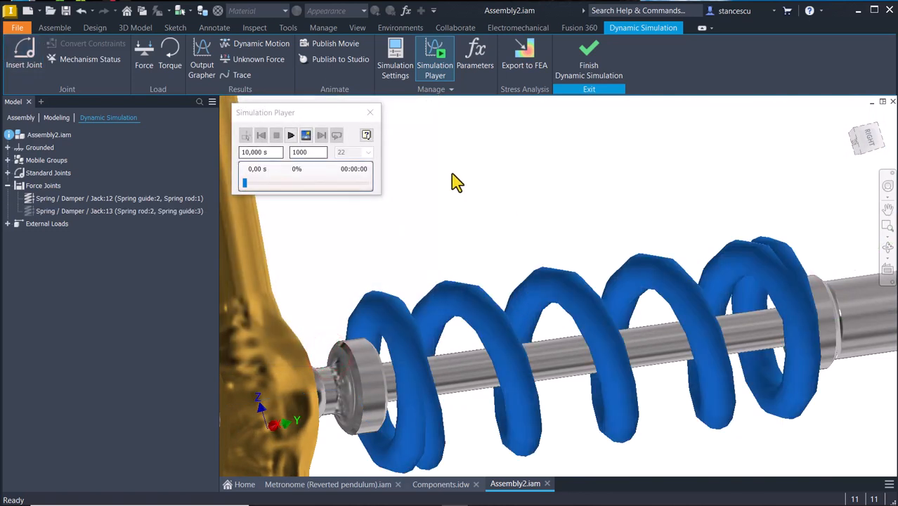
# - Open the second spring joint's properties and set its stiffness to 2.5 N/mm and free length to 82 mm
pyautogui.doubleClick(30, 212)
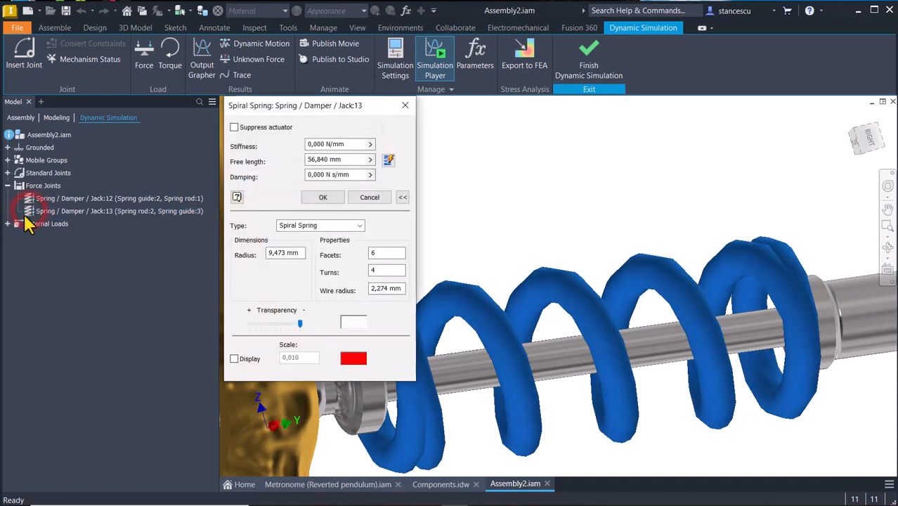
pyautogui.click(352, 145)
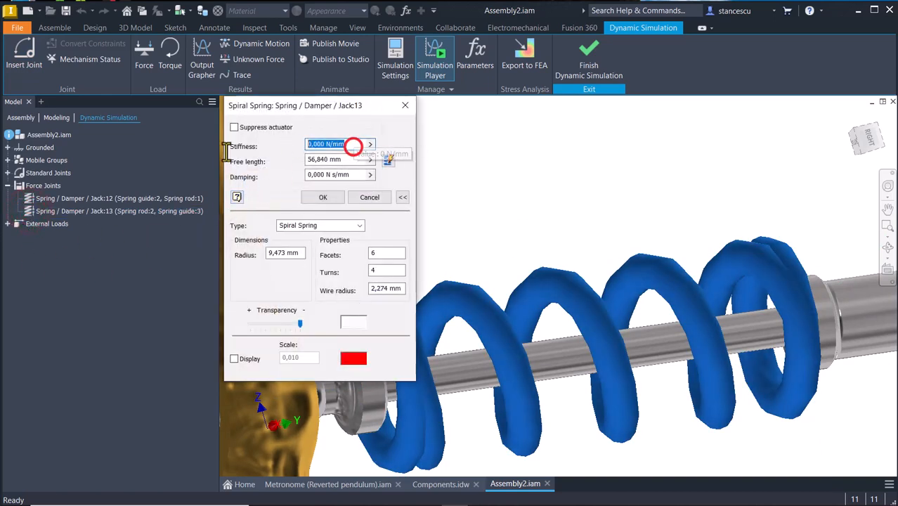
pyautogui.hotkey('shift', 'Home')
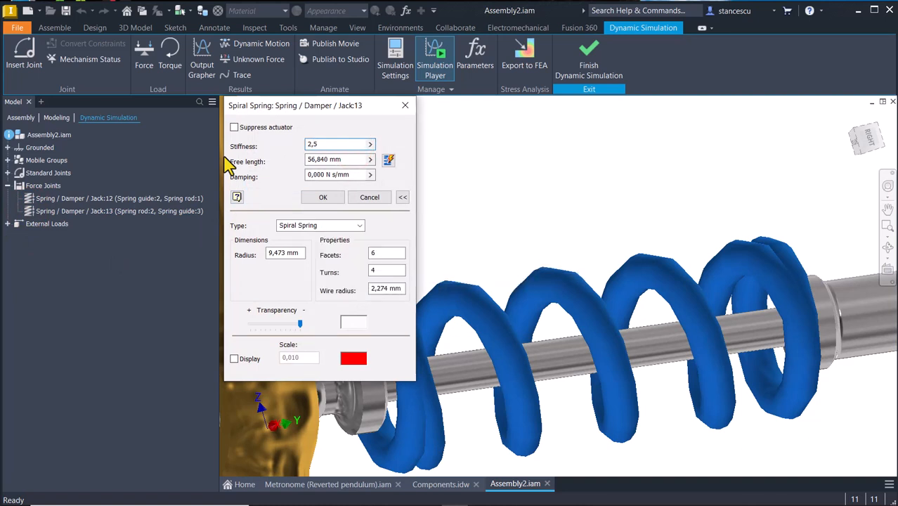
pyautogui.press('Tab')
pyautogui.hotkey('shift', 'Home')
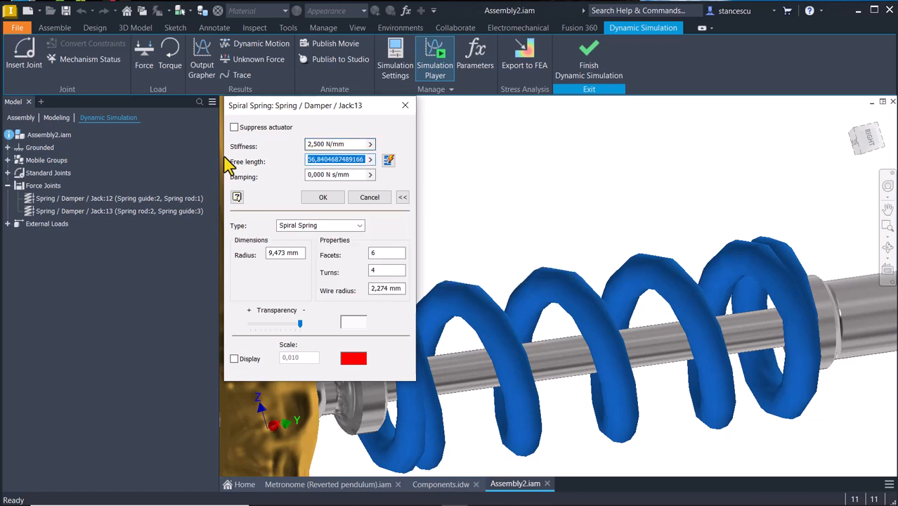
pyautogui.write('82')
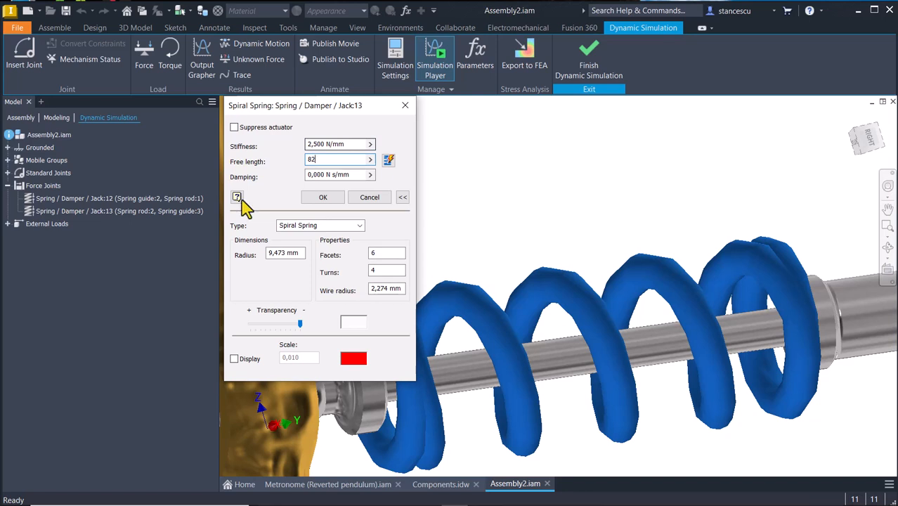
# - Give the second spring a 3.5 mm radius, 10 facets, 10 turns and a 1 mm wire radius, and accept the properties
pyautogui.click(299, 254)
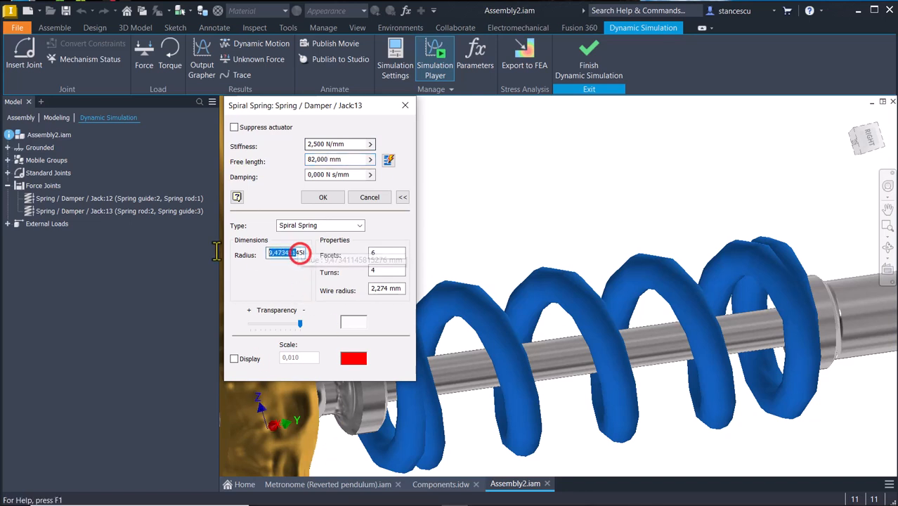
pyautogui.hotkey('shift', 'Home')
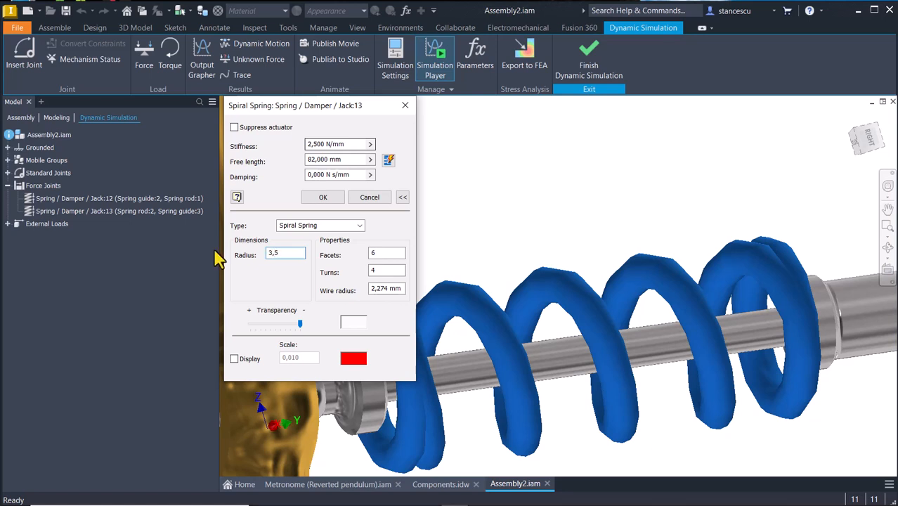
pyautogui.press('Tab')
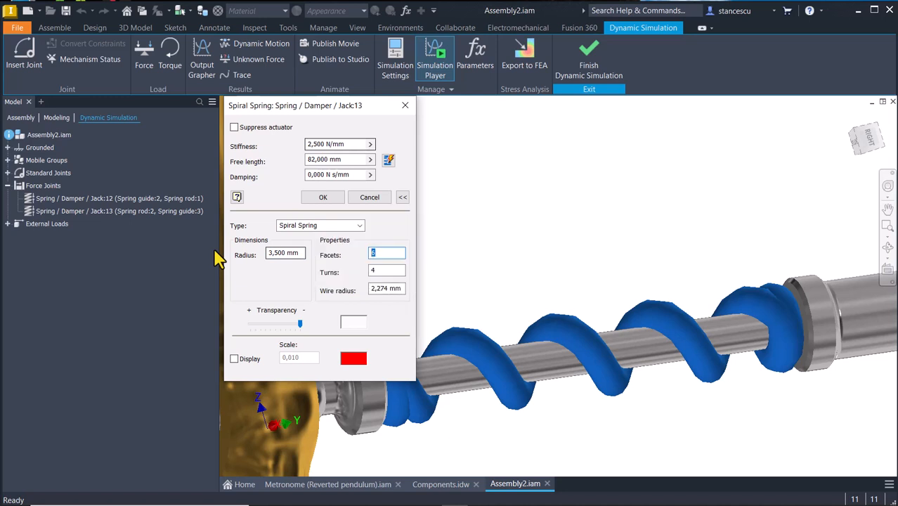
pyautogui.write('18')
pyautogui.press('Tab')
pyautogui.hotkey('shift', 'Home')
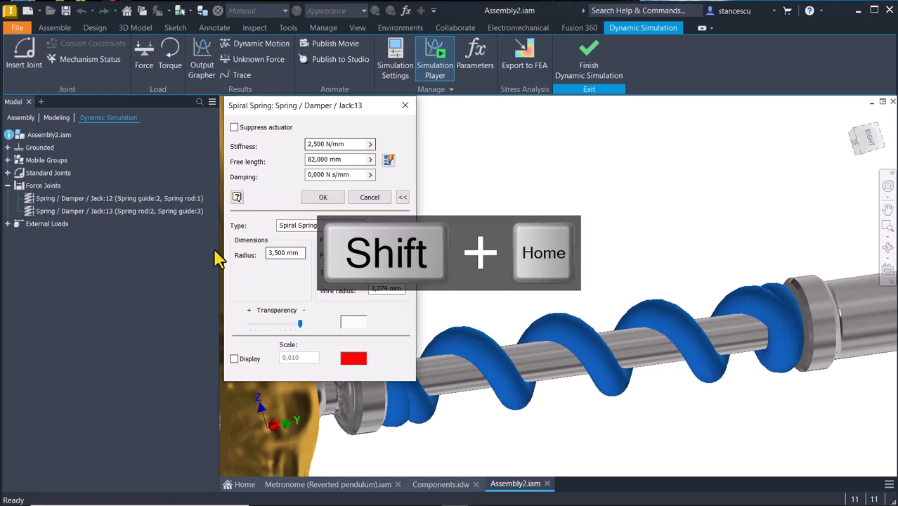
pyautogui.write('10')
pyautogui.press('Tab')
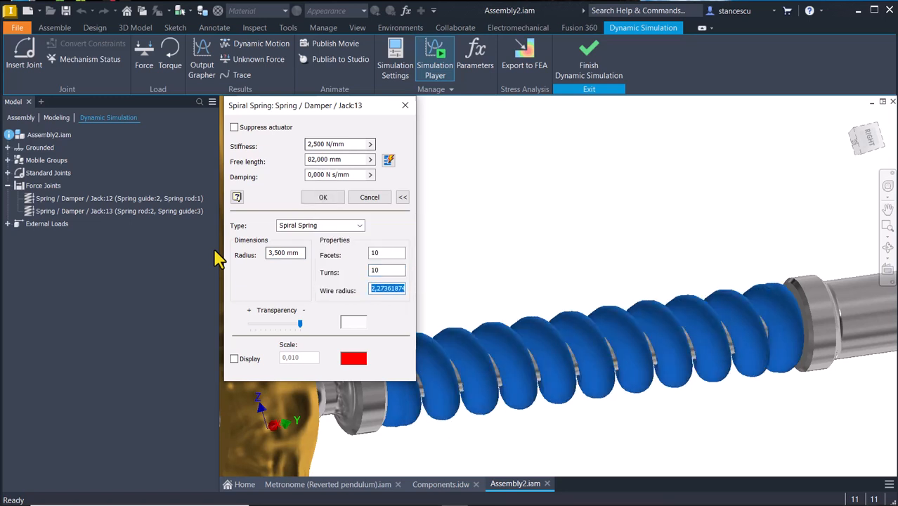
pyautogui.press('Return')
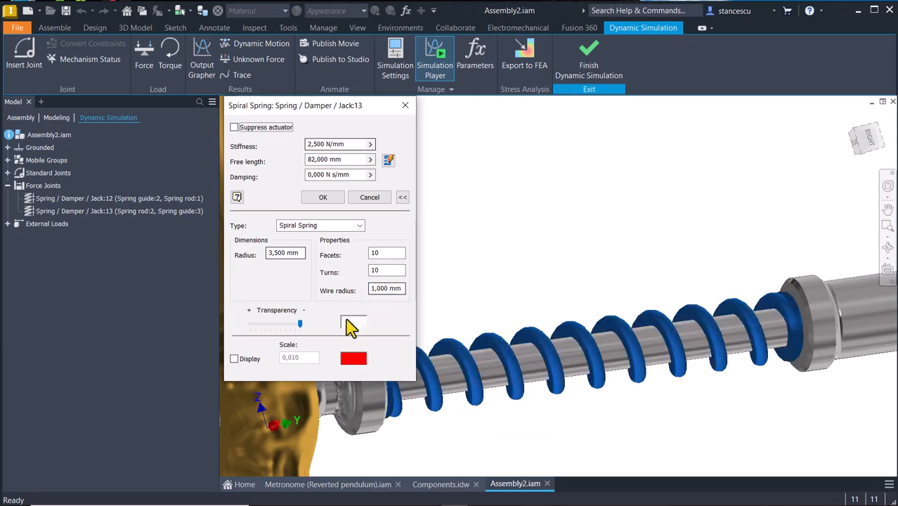
pyautogui.click(320, 198)
# - Face the stand squarely in the Right view, set the simulation's final time to 6 s and run it with both springs
pyautogui.press('Num_Lock')
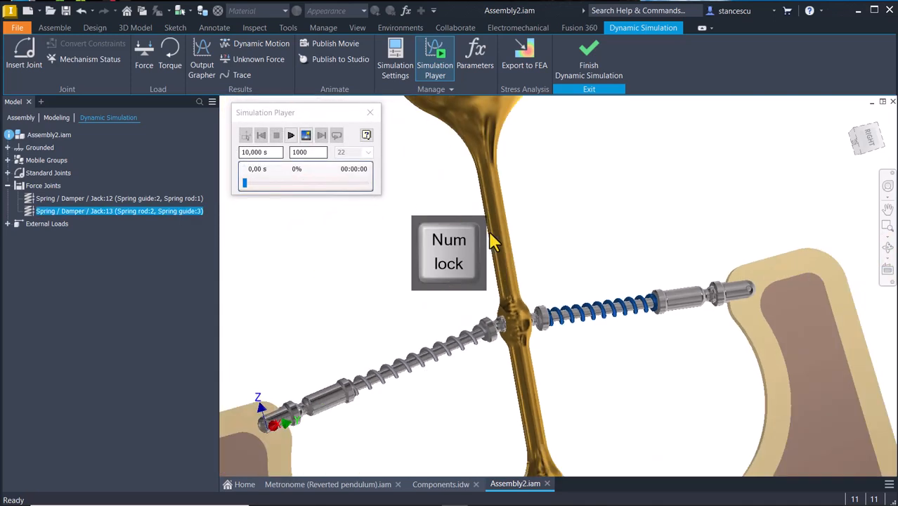
pyautogui.middleClick(489, 234)
pyautogui.middleClick(490, 234)
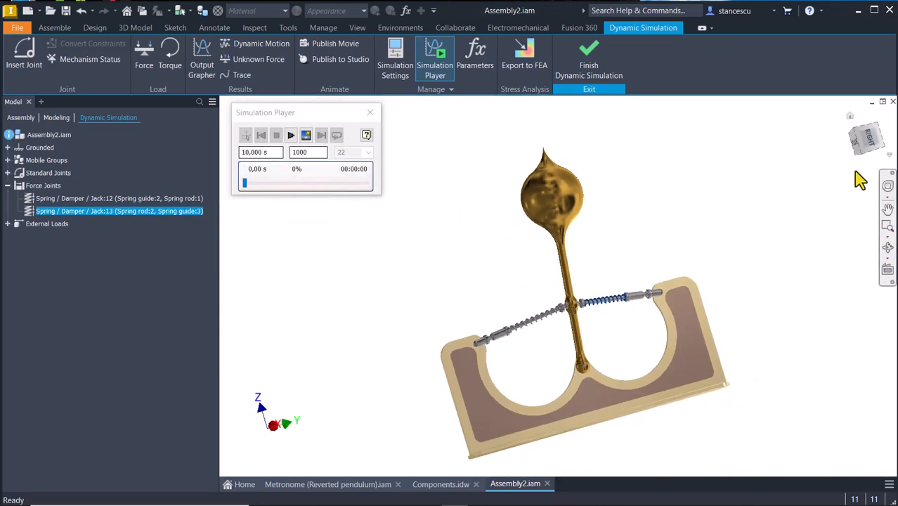
pyautogui.click(869, 141)
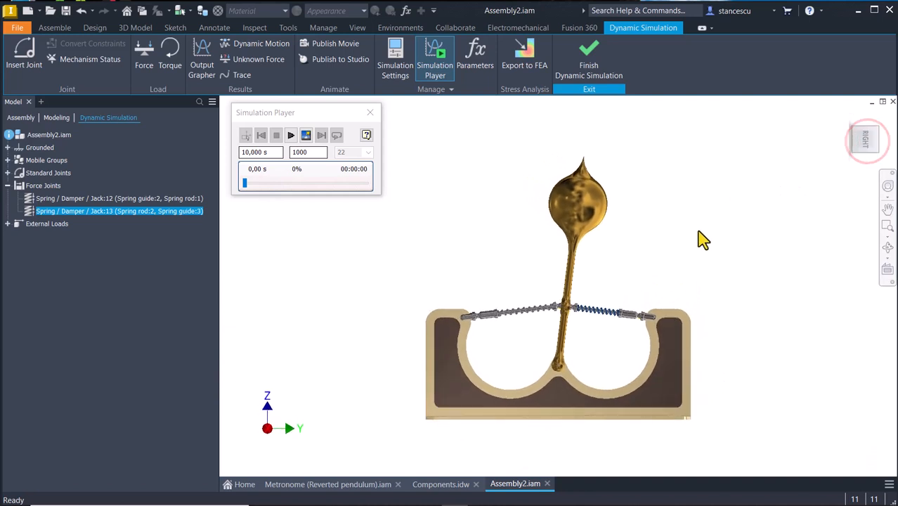
pyautogui.press('Num_Lock')
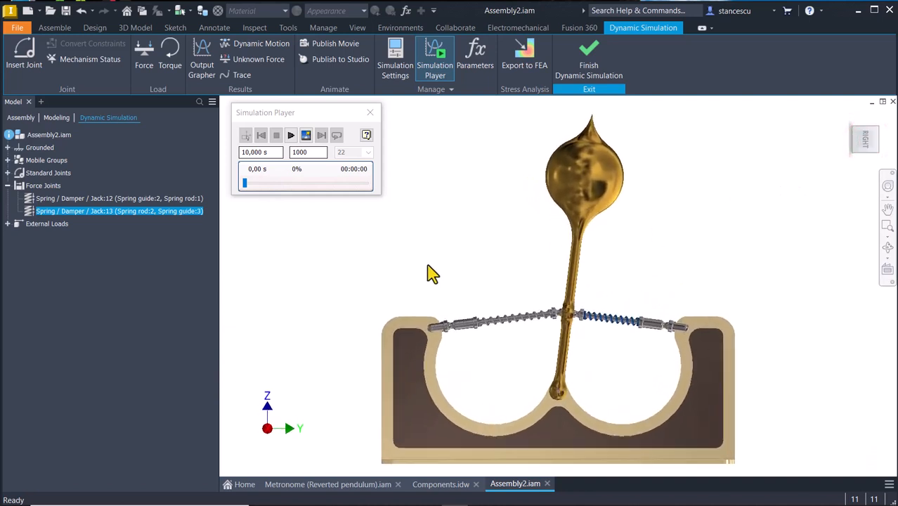
pyautogui.click(274, 152)
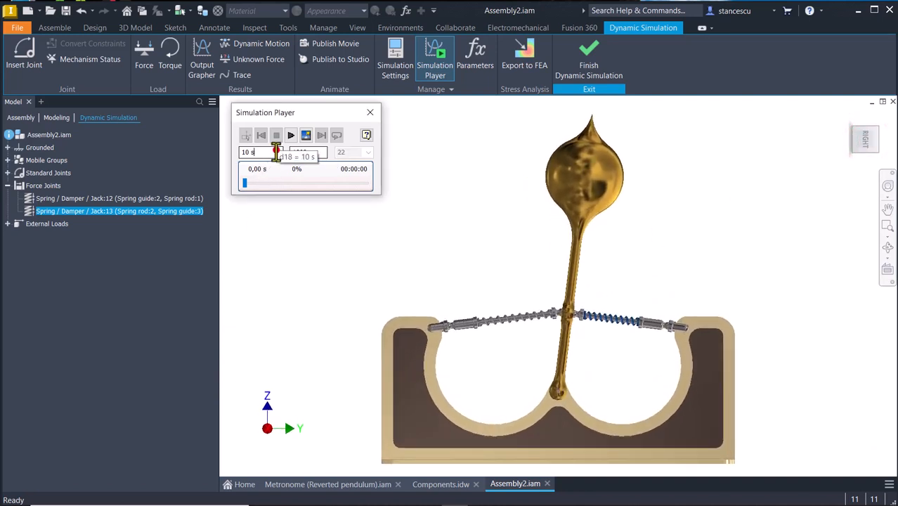
pyautogui.hotkey('shift', 'Home')
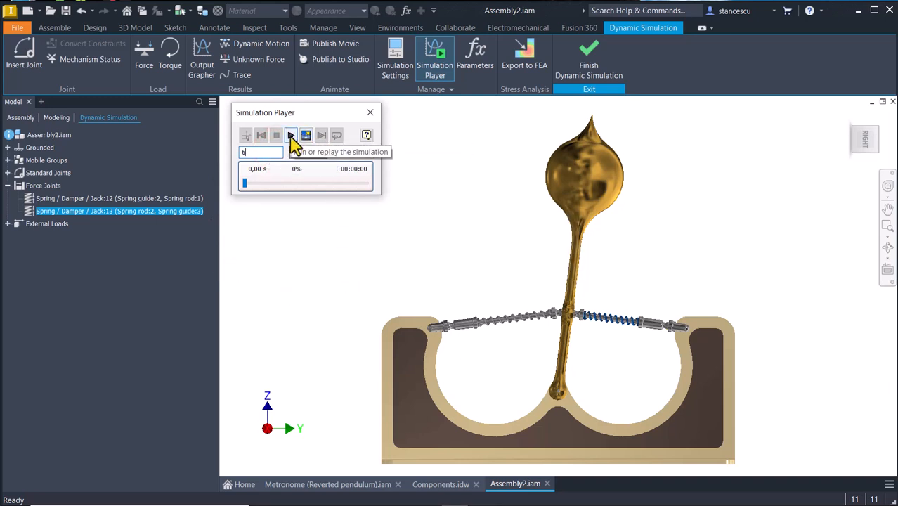
pyautogui.click(290, 135)
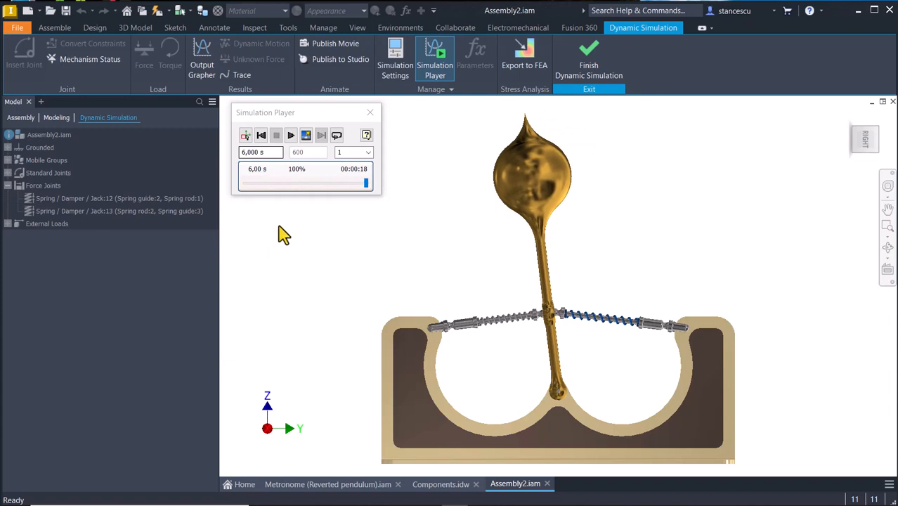
# - Replay the 6 s simulation from the start to examine the pendulum's swing between the two springs, and rewind it
pyautogui.click(262, 137)
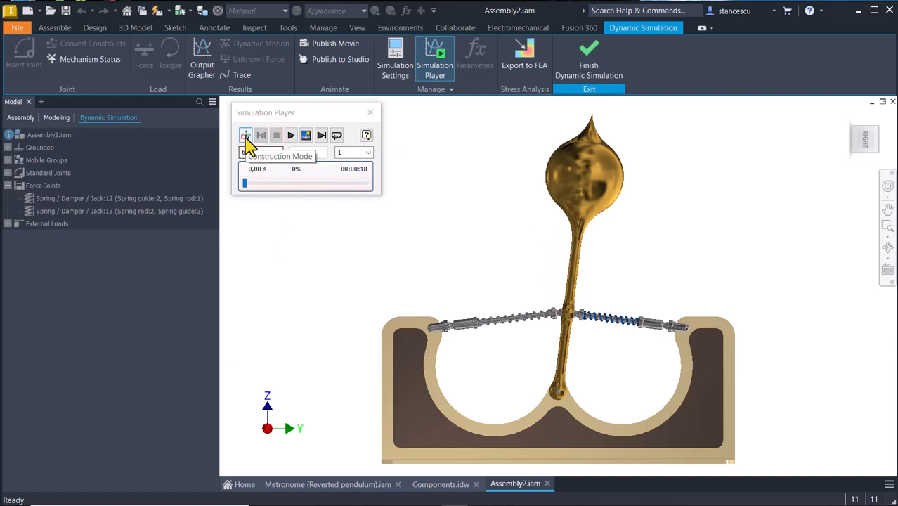
pyautogui.click(292, 137)
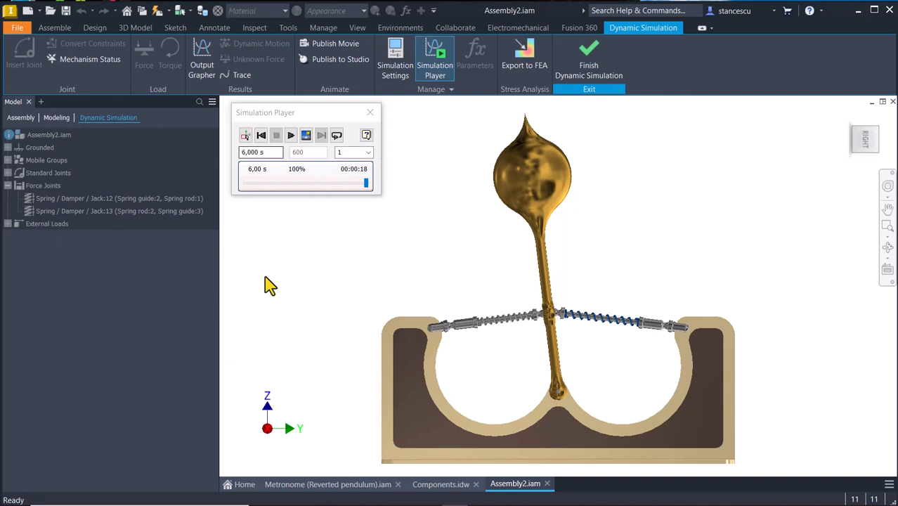
pyautogui.click(261, 135)
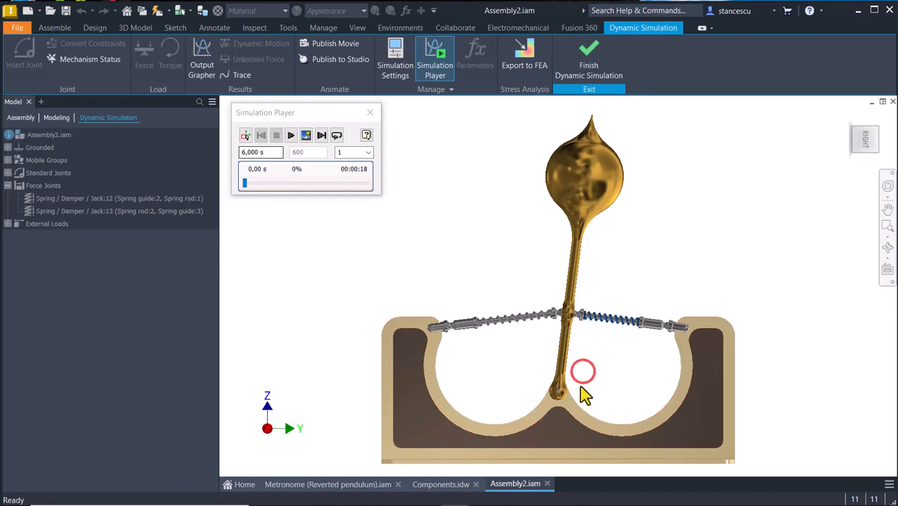
# - Add a trajectory trace with its origin at the pendulum's pointed tip, referenced to Grounded, and close the Trace dialog
pyautogui.keyDown('shift'); pyautogui.moveTo(581, 385); pyautogui.dragTo(424, 187, button='middle'); pyautogui.keyUp('shift')
pyautogui.scroll(-3, 591, 401)
pyautogui.scroll(3, 636, 383)
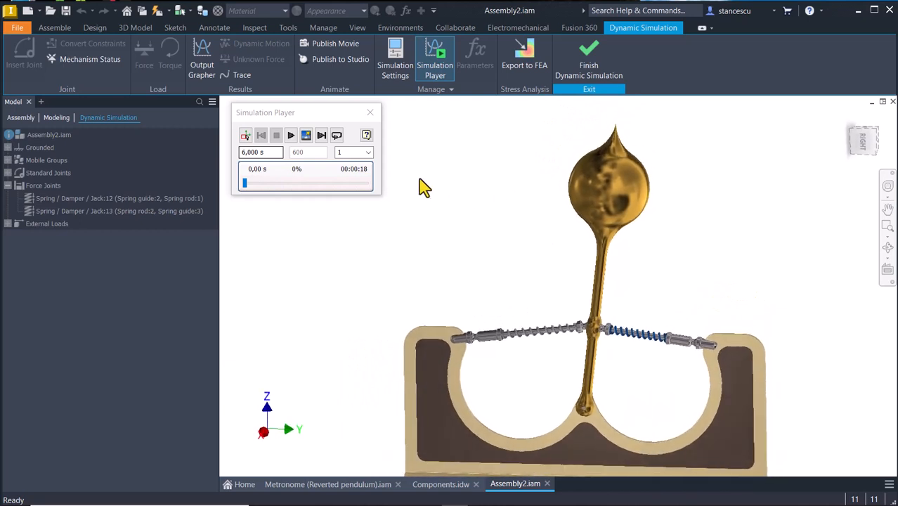
pyautogui.click(242, 75)
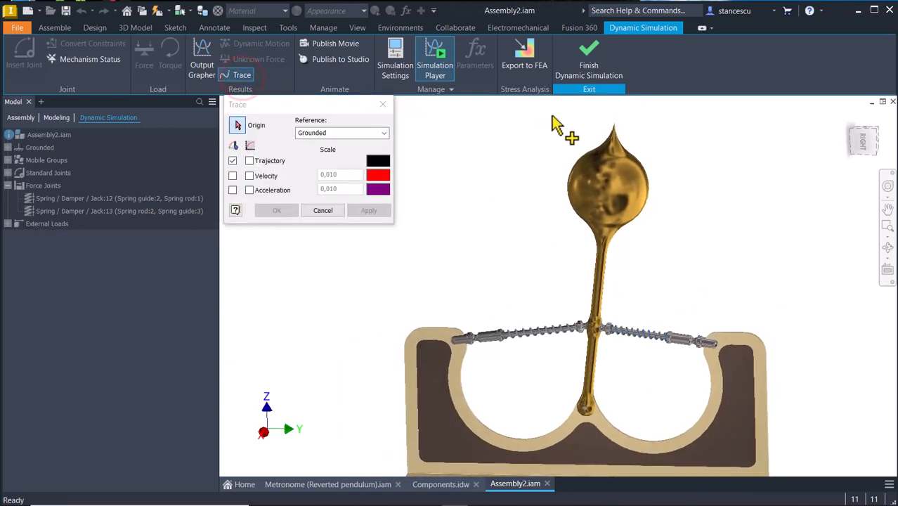
pyautogui.scroll(-3, 636, 130)
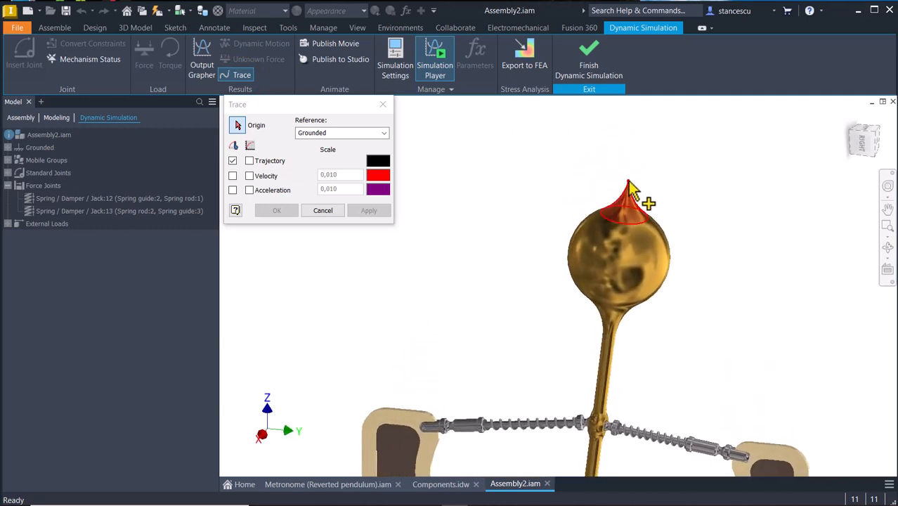
pyautogui.click(629, 182)
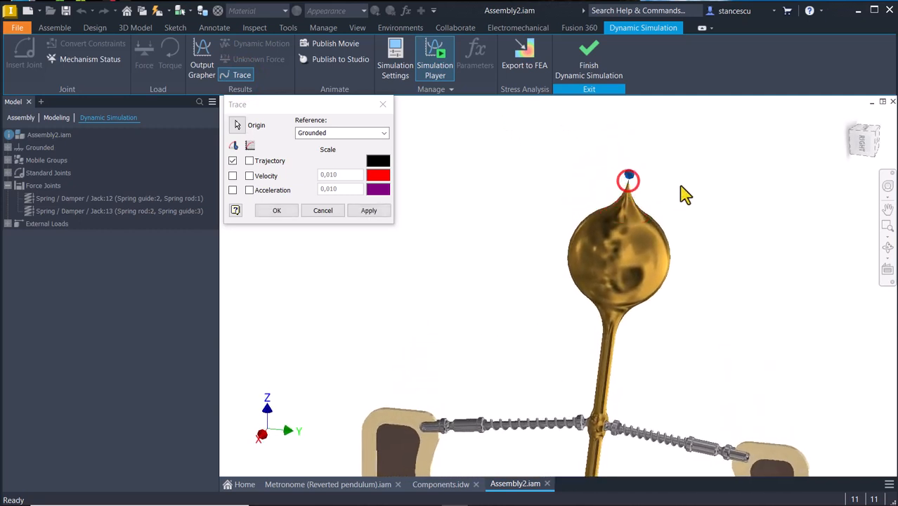
pyautogui.click(367, 212)
pyautogui.click(318, 211)
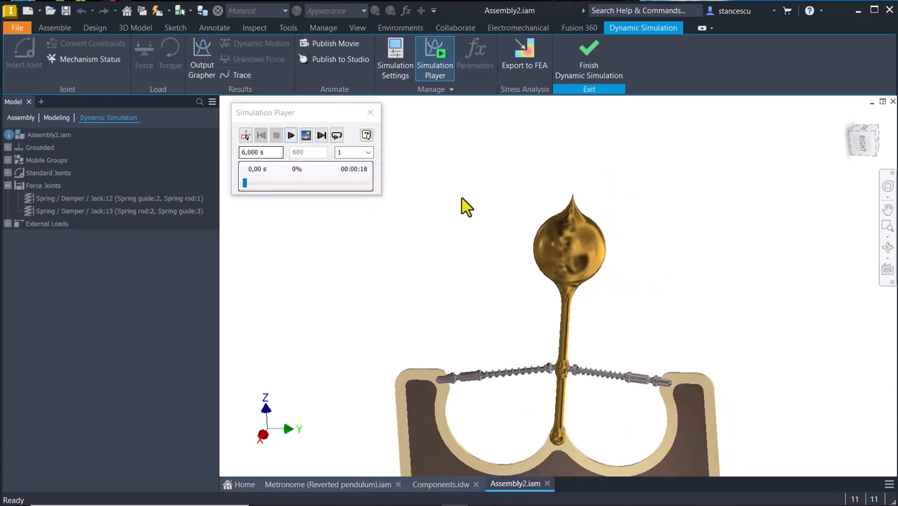
# - Replay the 6 s simulation in the Right view to examine the pendulum tip's trace, then rewind it and return to construction mode
pyautogui.click(864, 140)
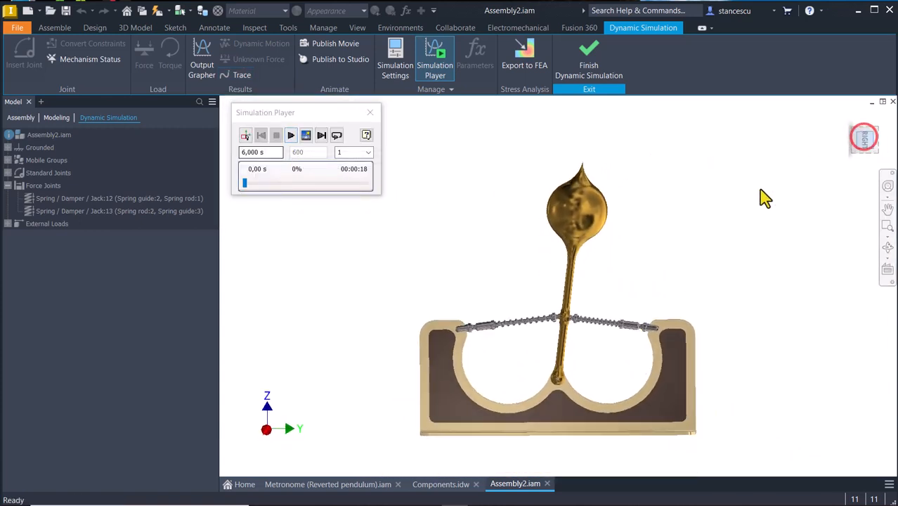
pyautogui.press('Num_Lock')
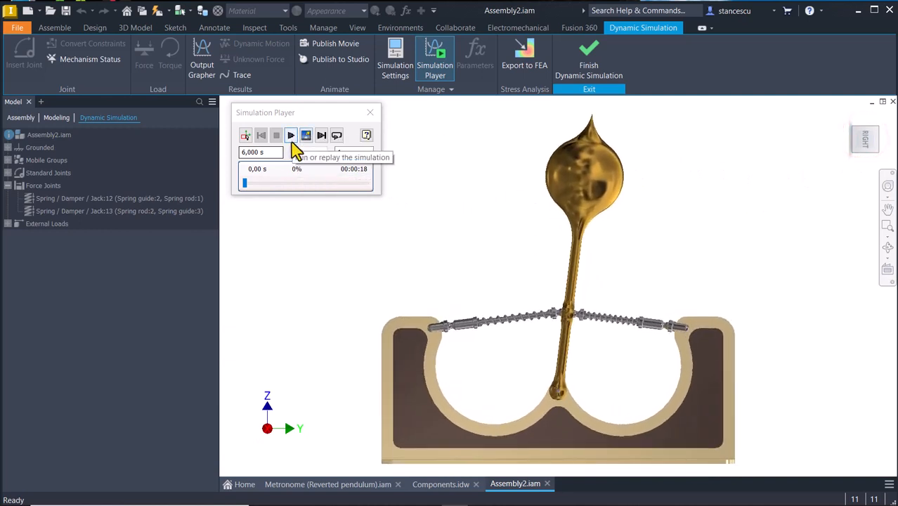
pyautogui.click(291, 135)
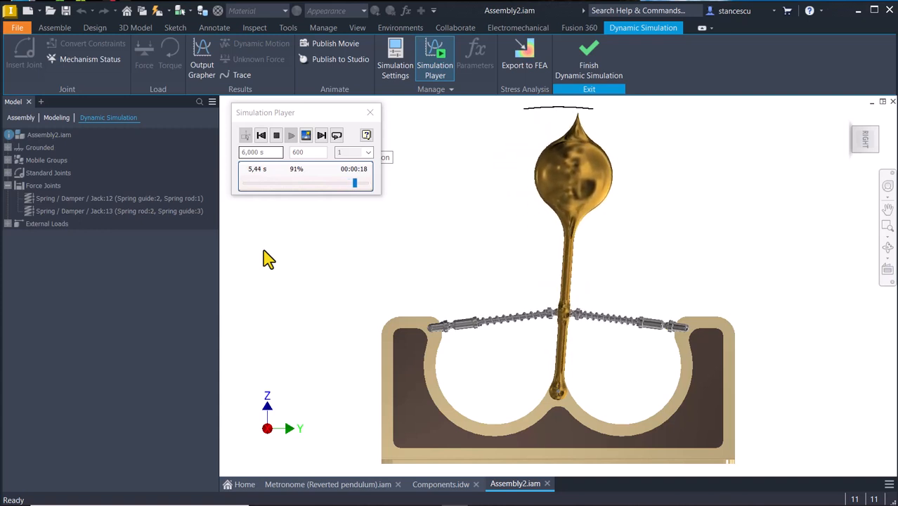
pyautogui.click(261, 135)
pyautogui.click(245, 135)
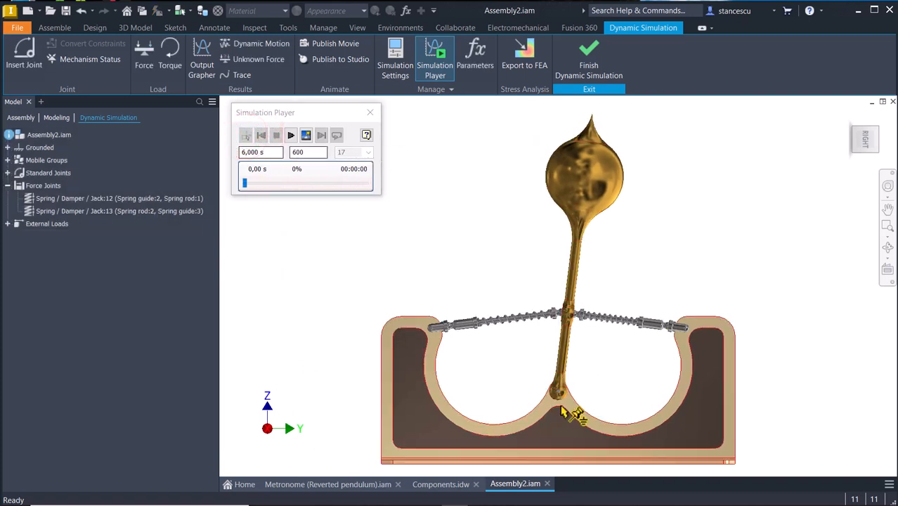
# - Expand the standard joints and go through them one by one to identify the revolution joint between the stand and the pendulum
pyautogui.click(492, 272)
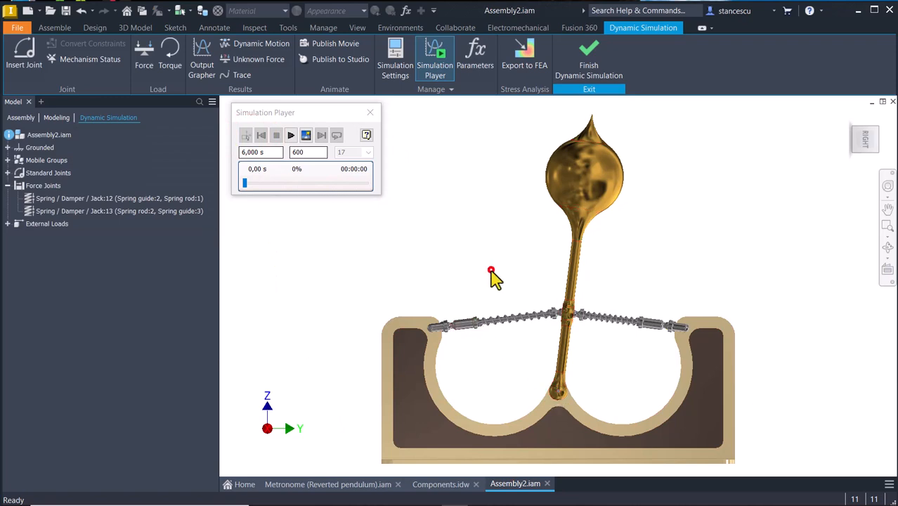
pyautogui.keyDown('shift'); pyautogui.moveTo(570, 366); pyautogui.dragTo(582, 399, button='middle'); pyautogui.keyUp('shift')
pyautogui.scroll(-3, 615, 393)
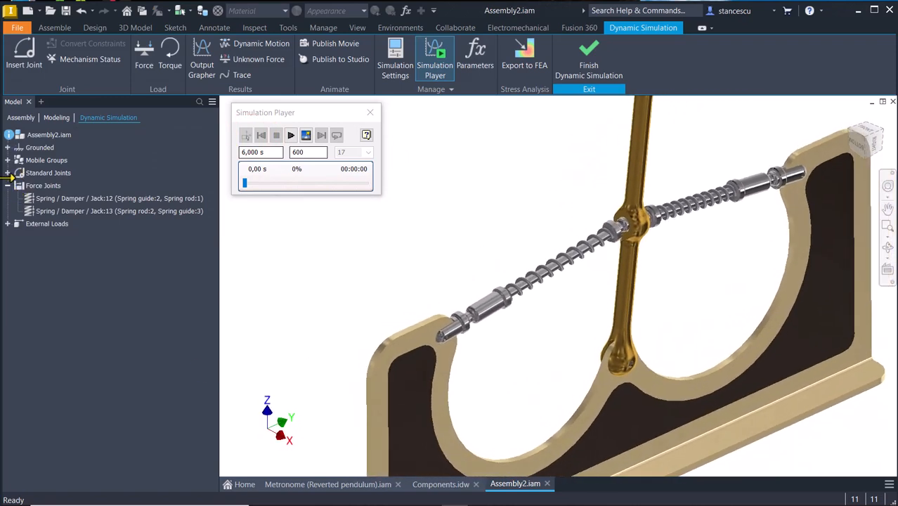
pyautogui.click(7, 173)
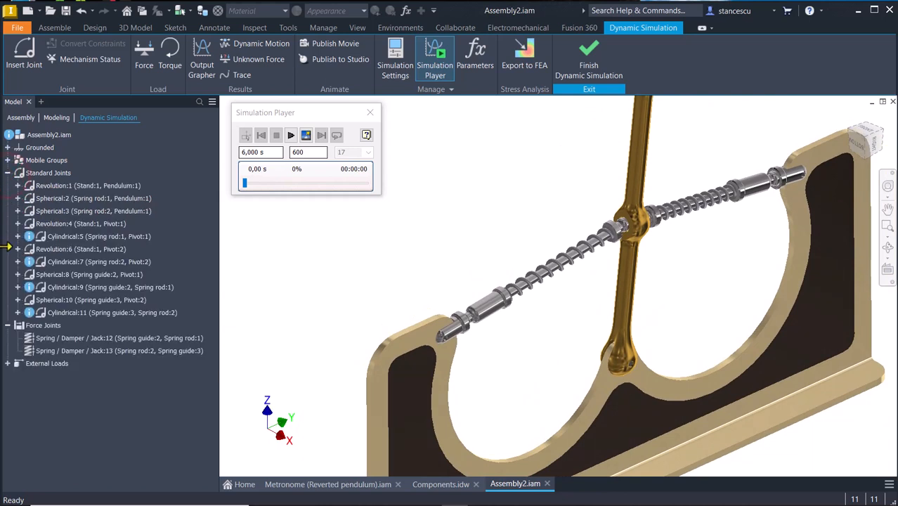
pyautogui.click(77, 187)
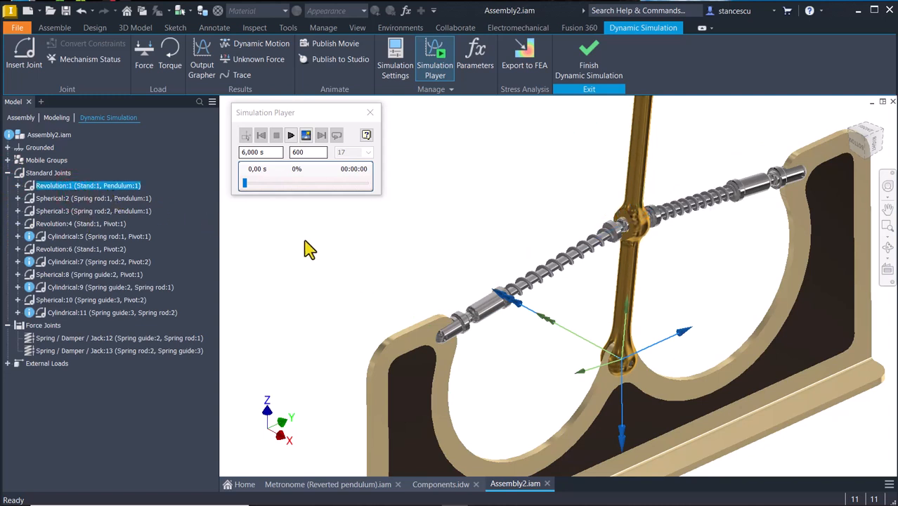
pyautogui.press('Down')
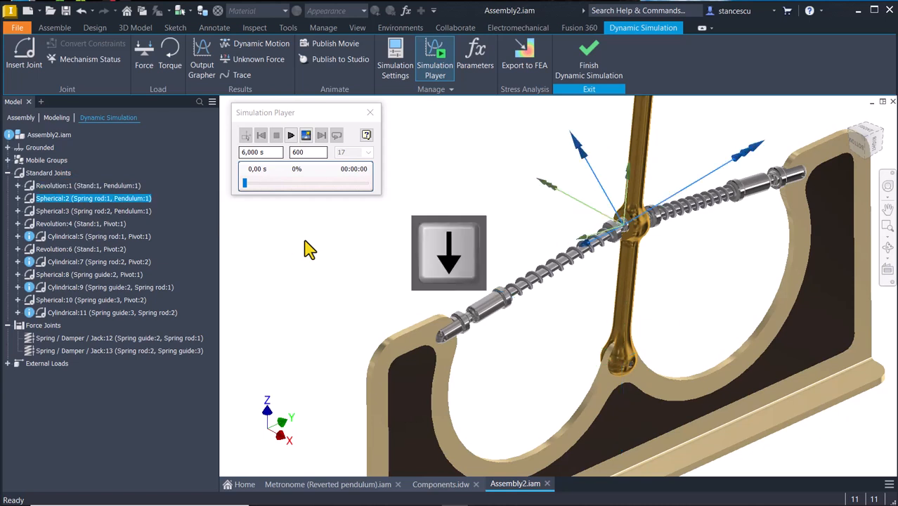
pyautogui.press('Down')
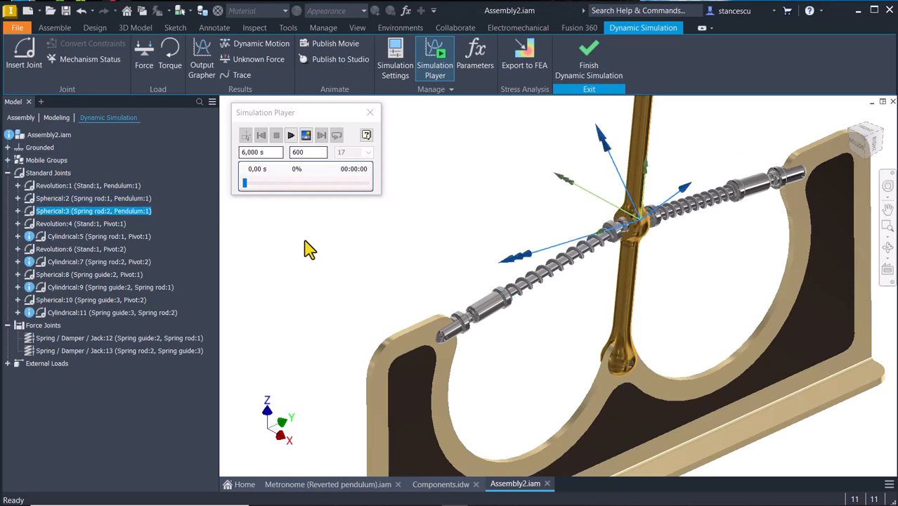
pyautogui.press('Down')
pyautogui.press('Down')
pyautogui.press('Down')
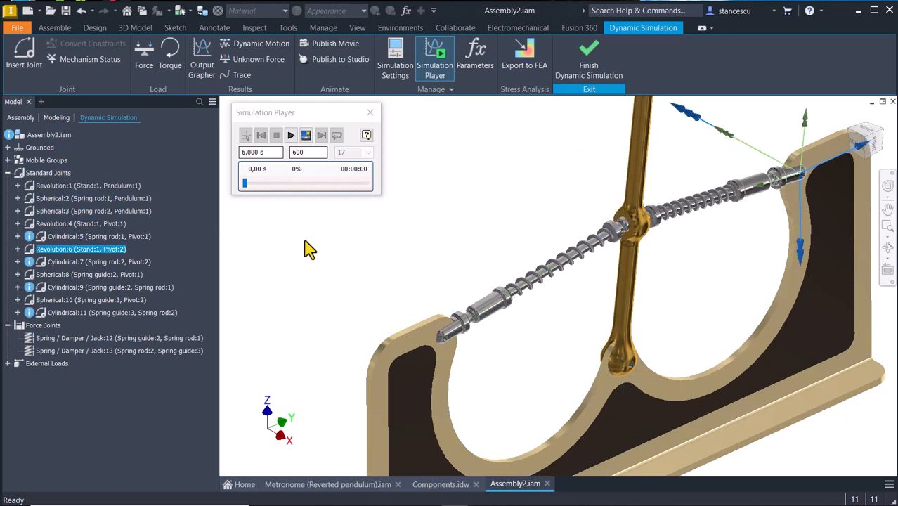
pyautogui.press('Up')
pyautogui.press('Up')
pyautogui.press('Up')
pyautogui.press('Up')
pyautogui.press('Up')
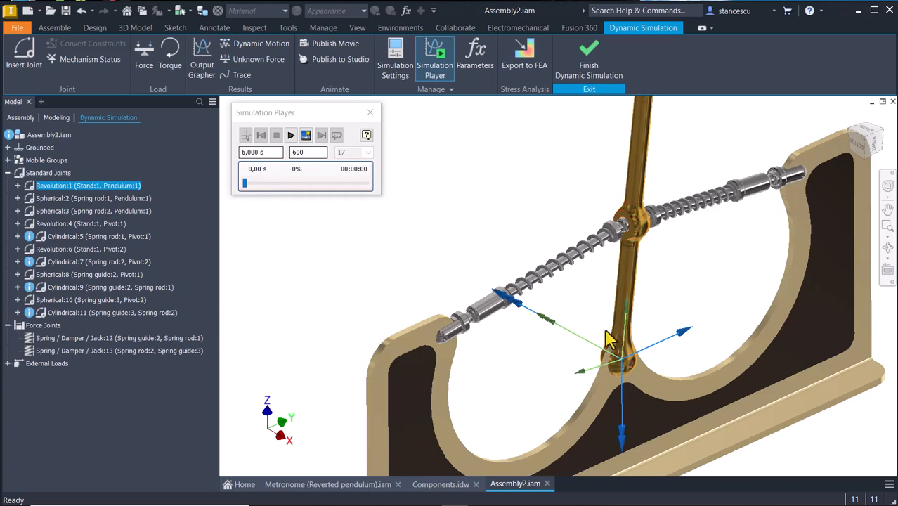
# - Enable joint torque on the rotational degree of freedom of the revolution joint between the stand and the pendulum
pyautogui.doubleClick(31, 188)
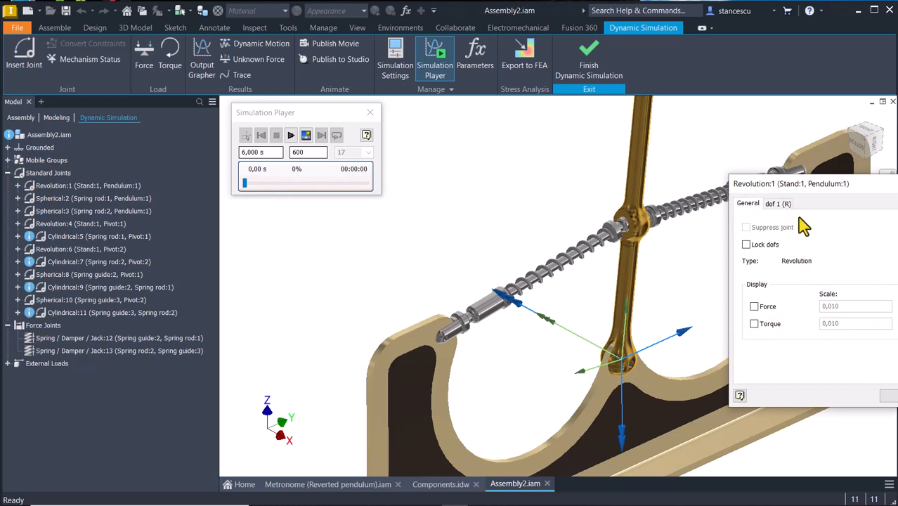
pyautogui.moveTo(829, 190); pyautogui.dragTo(472, 171)
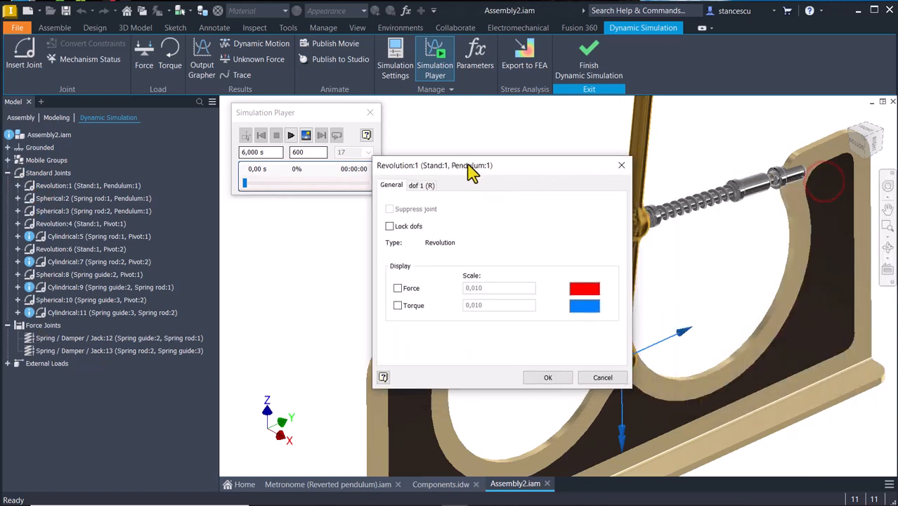
pyautogui.click(422, 186)
pyautogui.moveTo(518, 170); pyautogui.dragTo(409, 222)
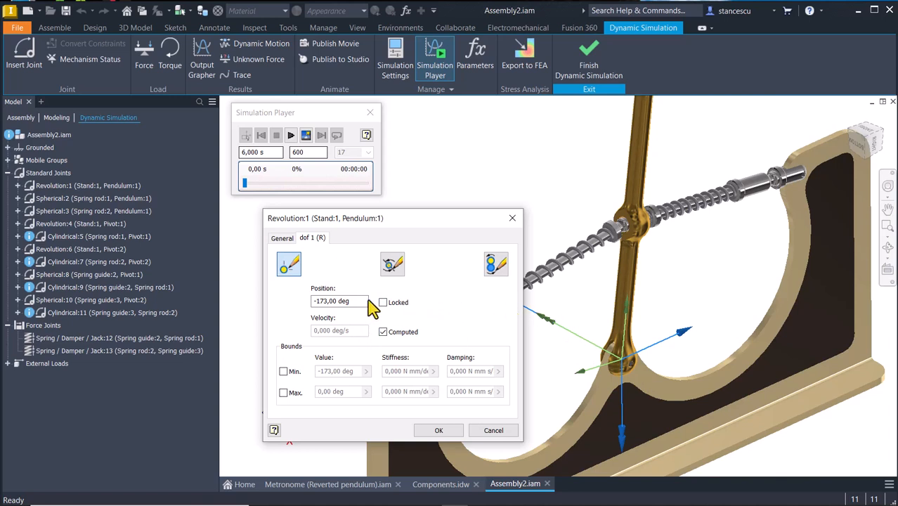
pyautogui.click(394, 265)
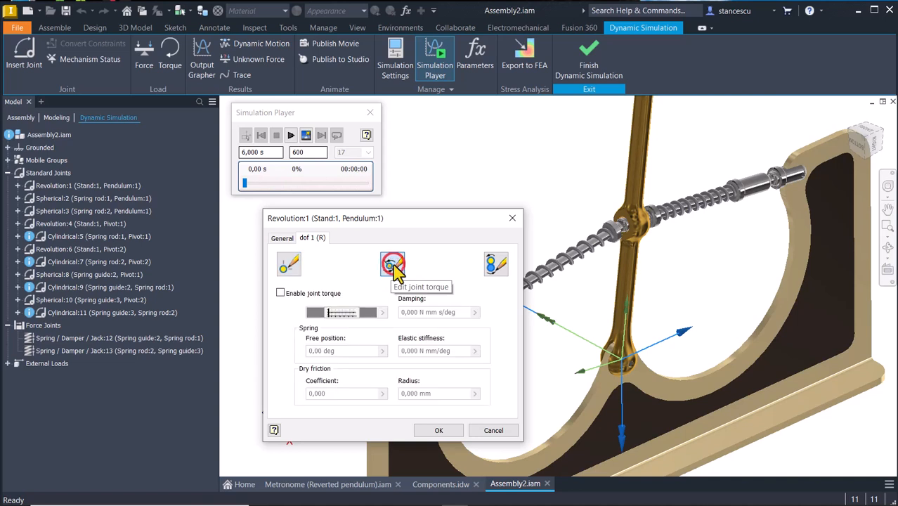
pyautogui.click(281, 294)
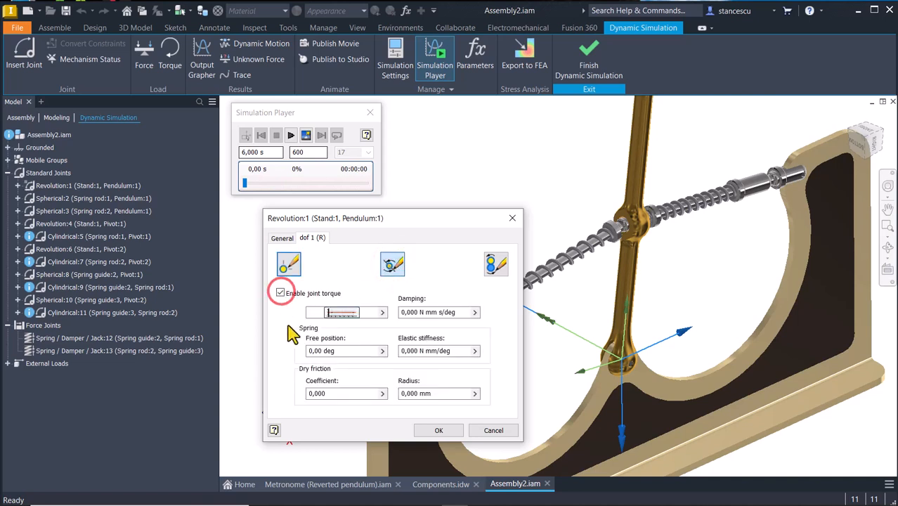
# - Give the stand-to-pendulum joint a dry friction coefficient of 0,1 and a 2 mm radius, and accept the properties
pyautogui.click(332, 394)
pyautogui.hotkey('shift', 'Home')
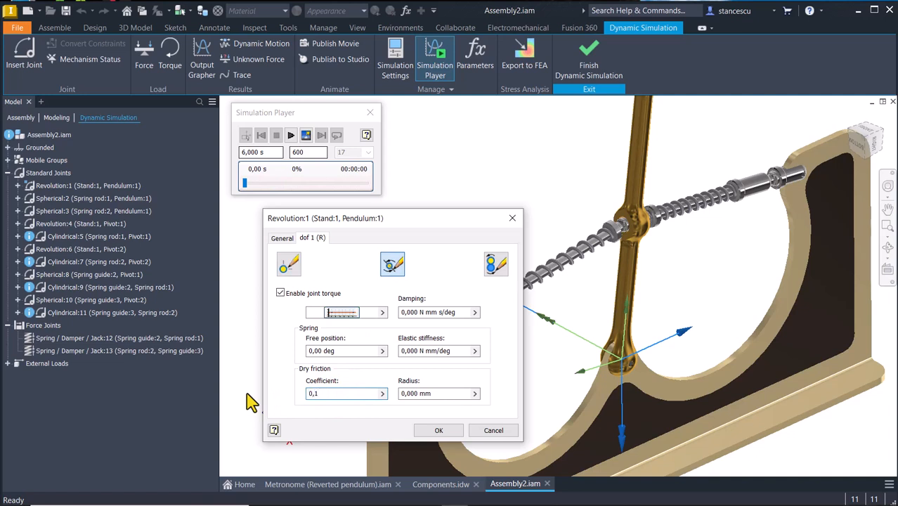
pyautogui.write('0,1')
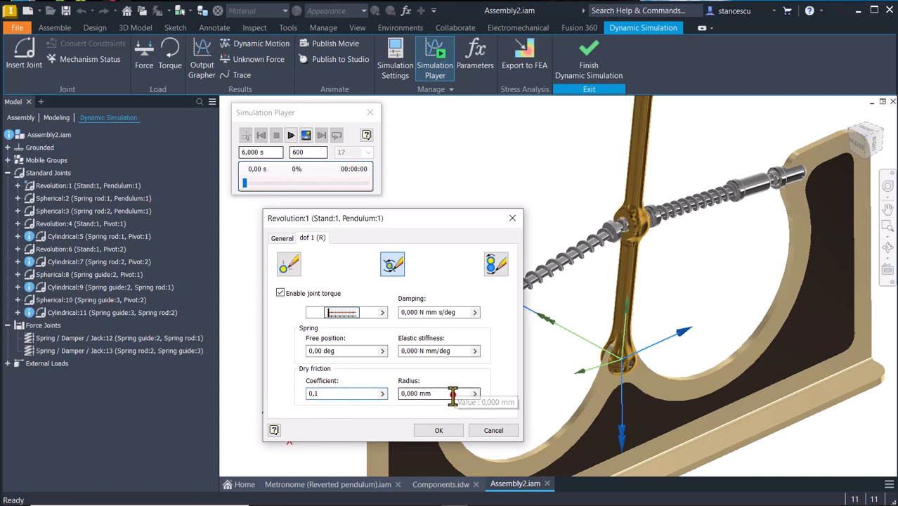
pyautogui.click(455, 394)
pyautogui.hotkey('shift', 'Home')
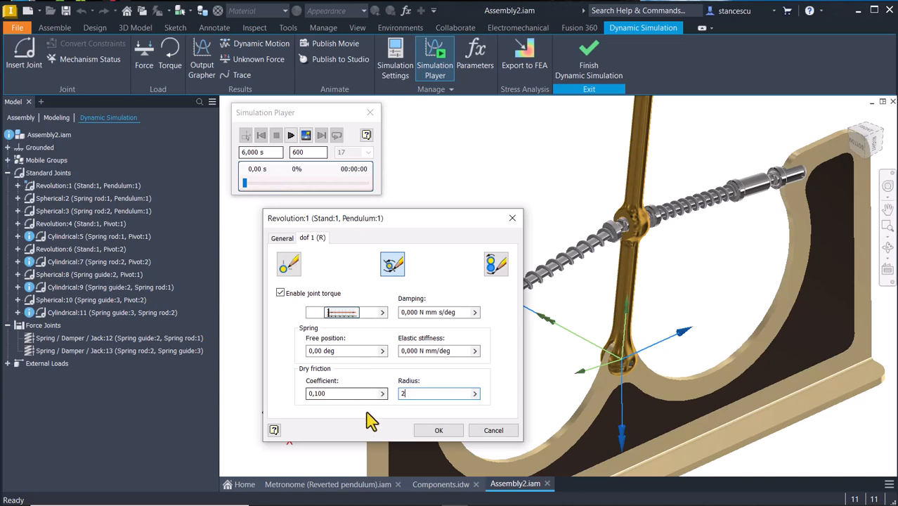
pyautogui.click(438, 430)
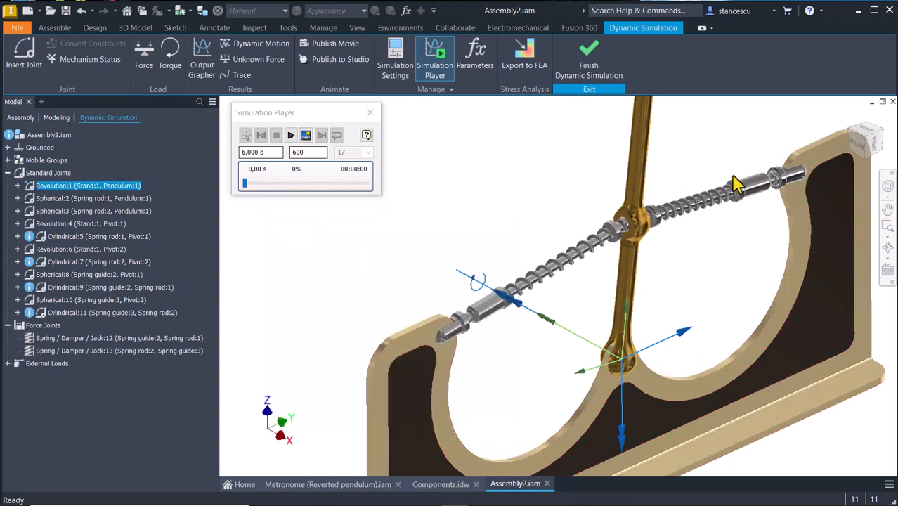
# - Run the 6 s simulation with joint friction in the Right view, examine the tip against its trace, and return to construction mode
pyautogui.click(875, 142)
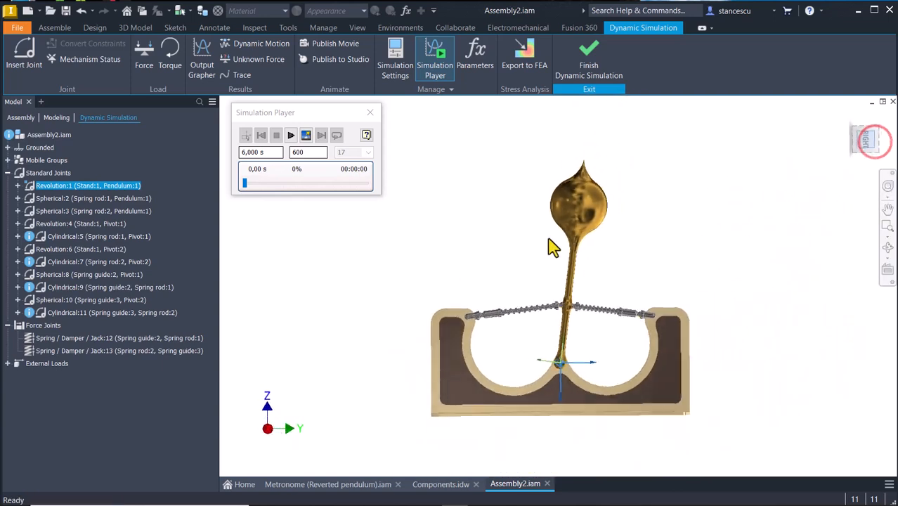
pyautogui.click(43, 137)
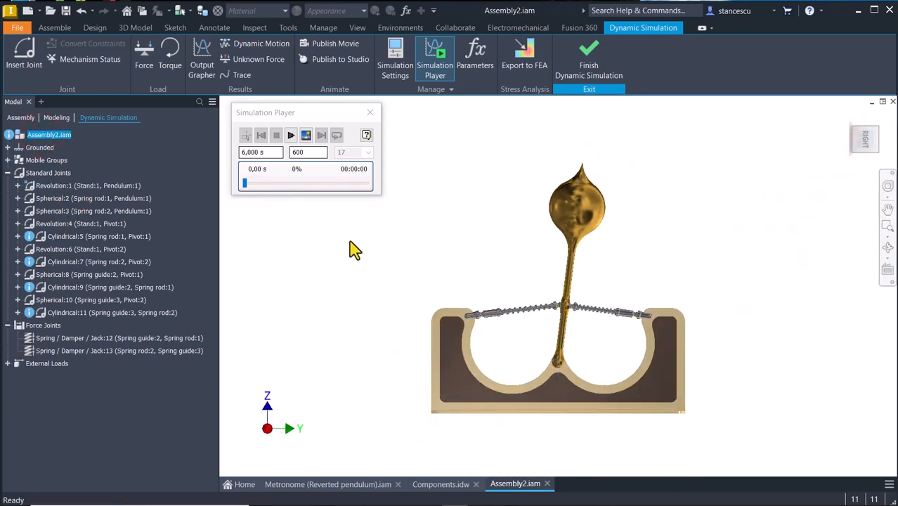
pyautogui.press('Home')
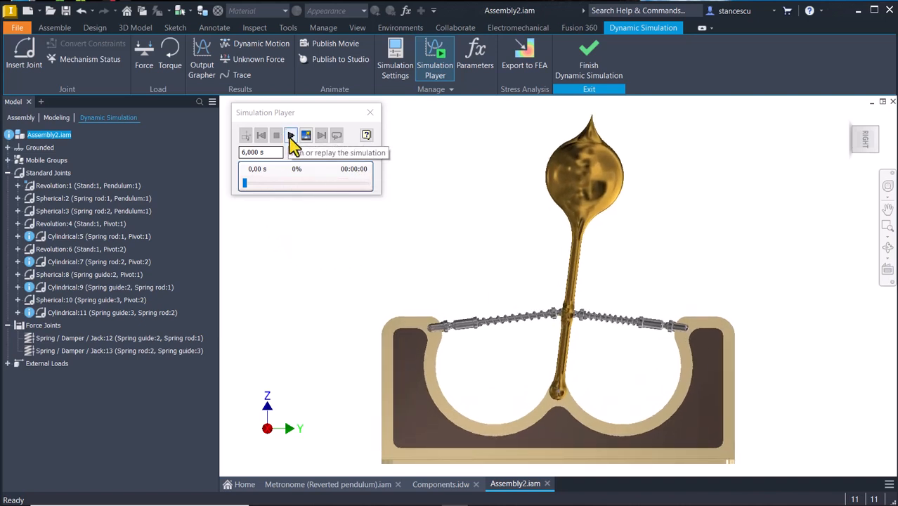
pyautogui.click(291, 136)
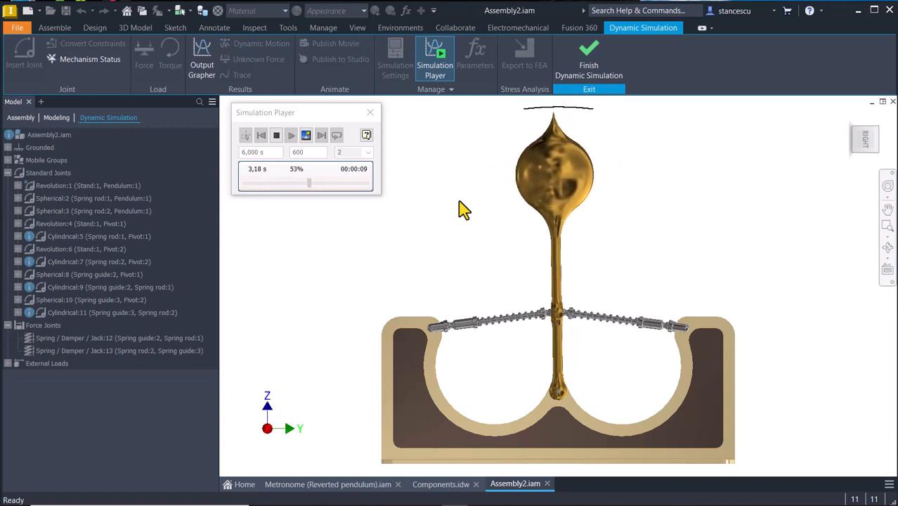
pyautogui.scroll(-5, 536, 137)
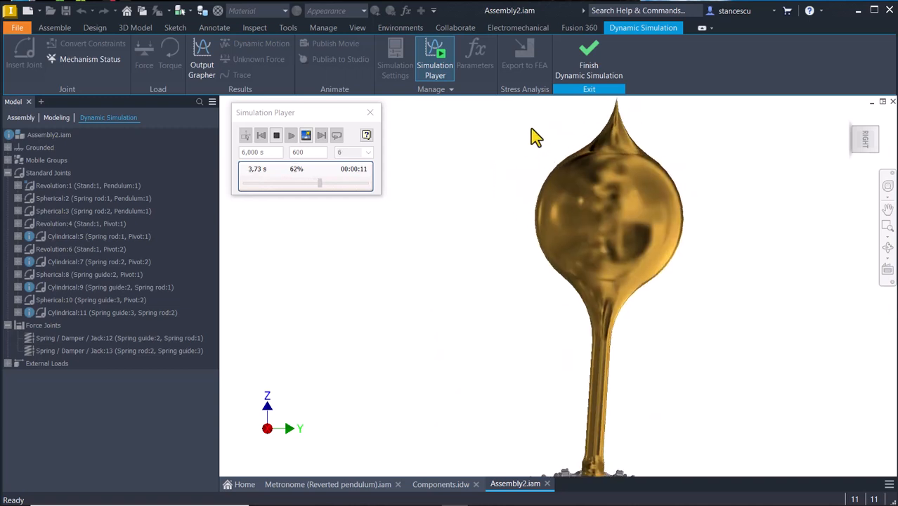
pyautogui.scroll(4, 551, 136)
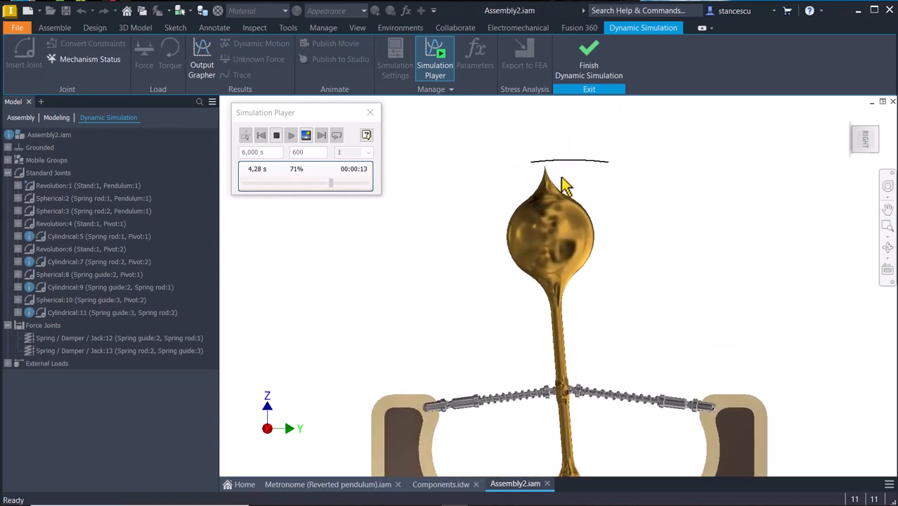
pyautogui.scroll(-5, 564, 183)
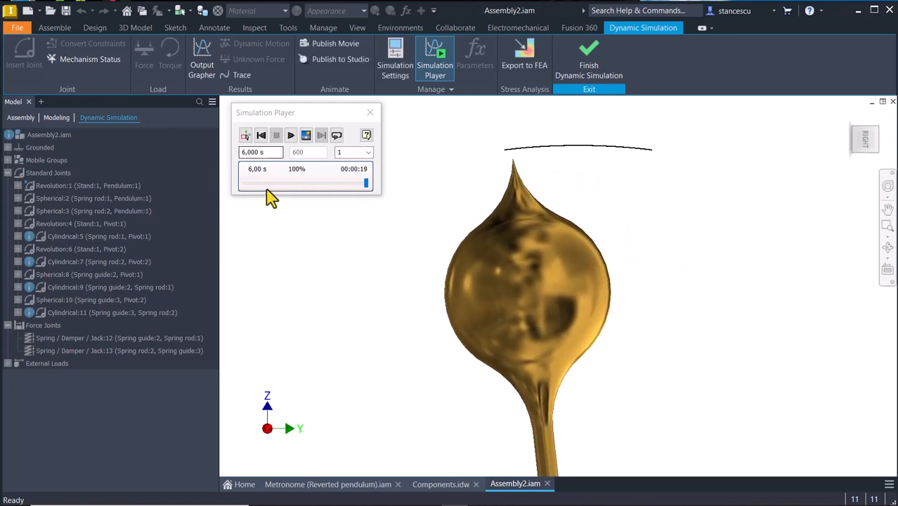
pyautogui.click(260, 136)
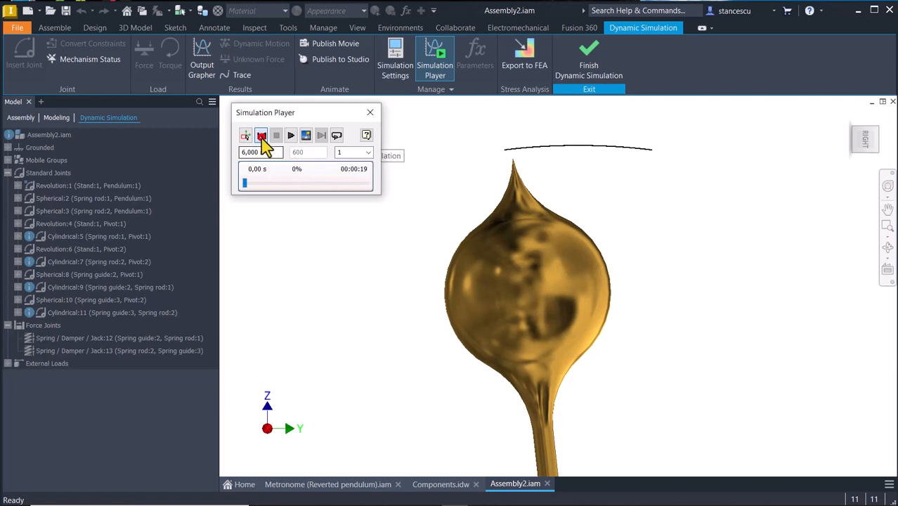
pyautogui.click(245, 135)
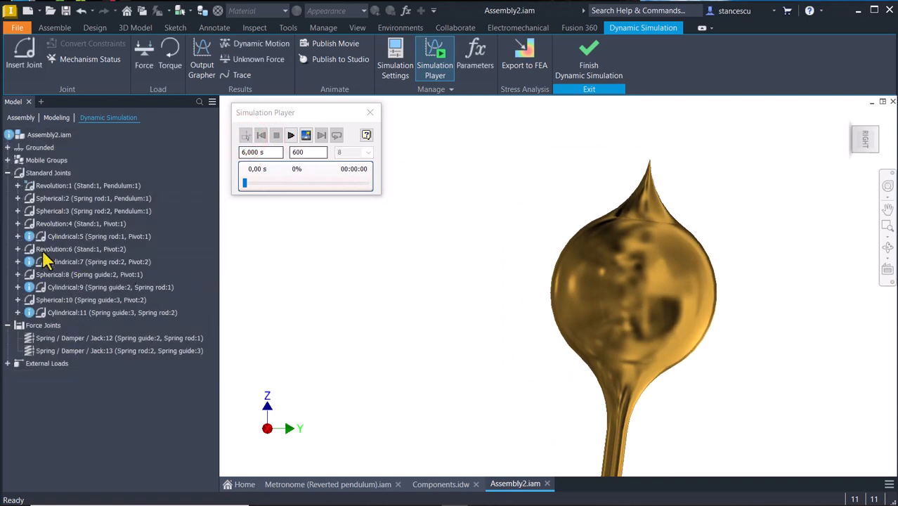
# - Set the dry friction coefficient of the stand-to-pendulum revolution joint to 0,2 and accept the properties
pyautogui.doubleClick(56, 187)
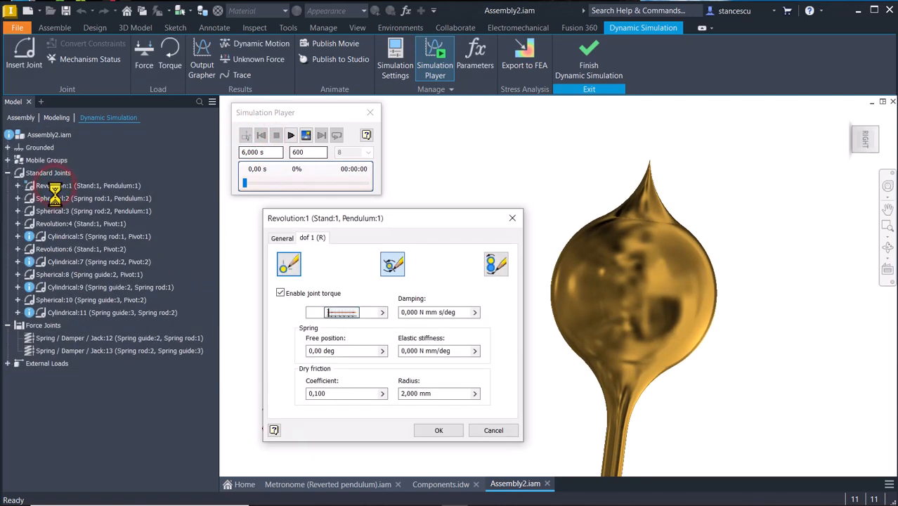
pyautogui.click(341, 393)
pyautogui.hotkey('shift', 'Home')
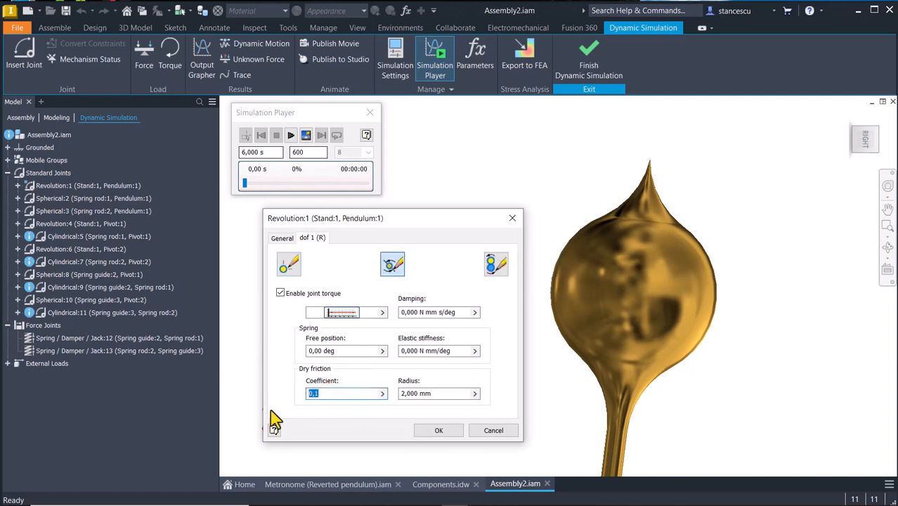
pyautogui.write('0,2')
pyautogui.click(440, 431)
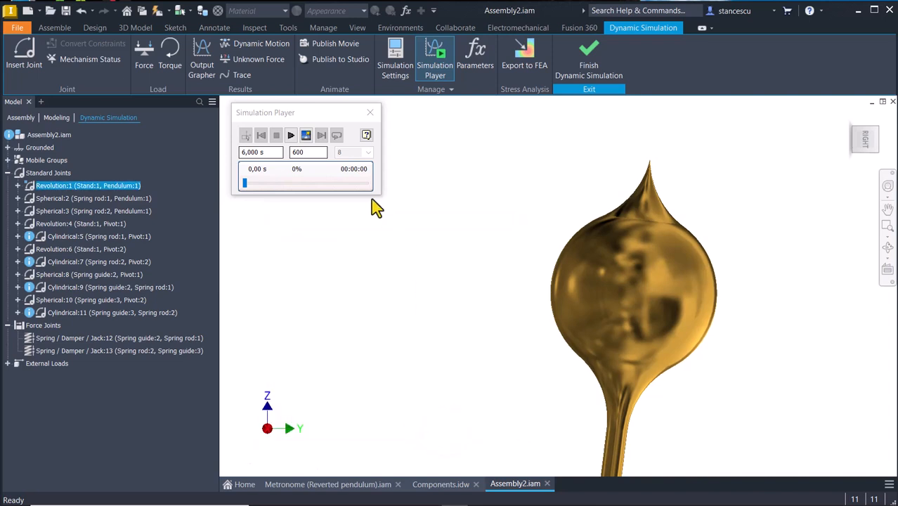
# - Run the simulation with the increased friction and replay it from the start, ending in the isometric home view, to examine the swing
pyautogui.click(290, 135)
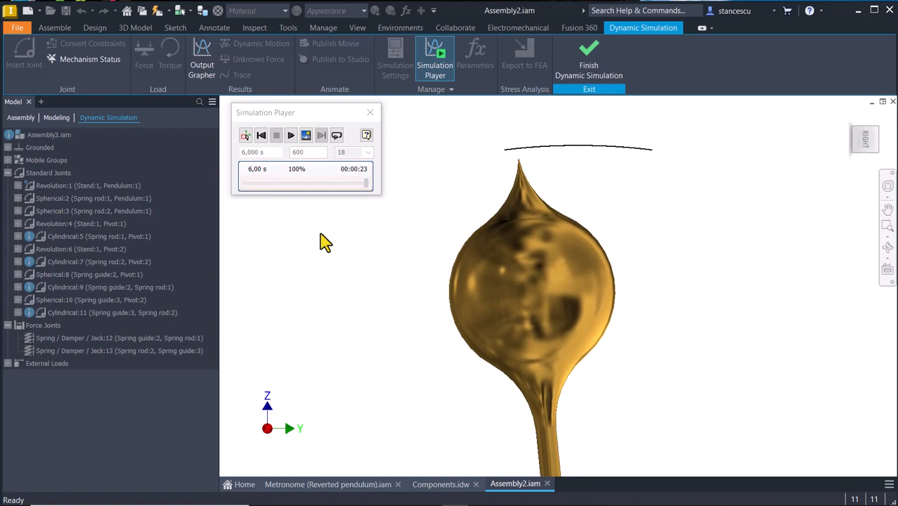
pyautogui.click(260, 135)
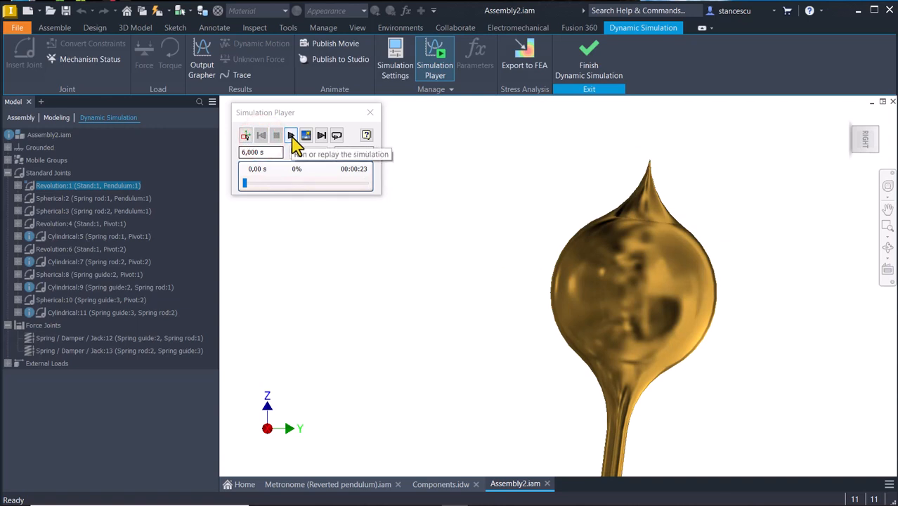
pyautogui.click(291, 135)
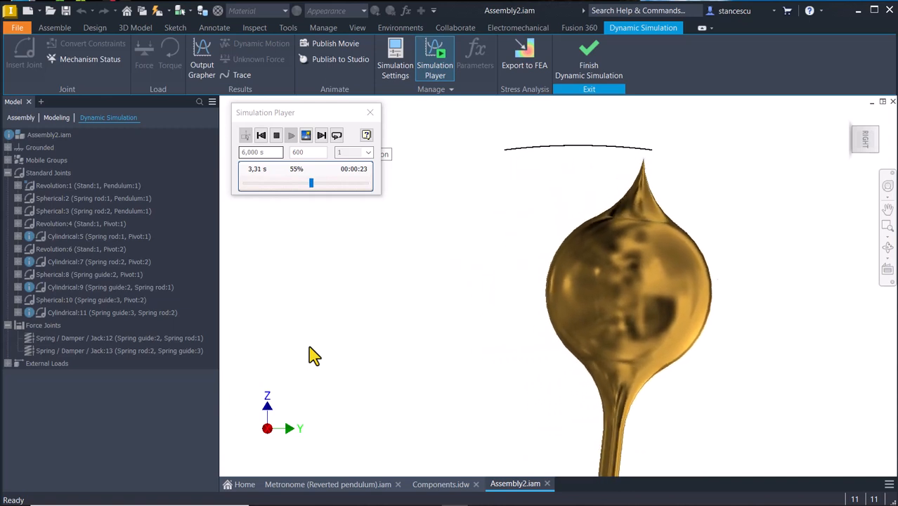
pyautogui.press('F6')
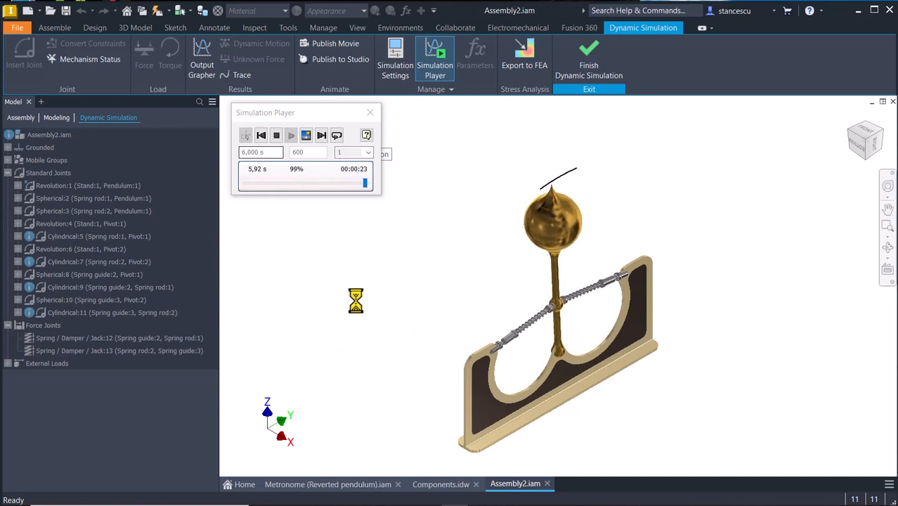
# - Rewind the simulation, return to construction mode and finish the dynamic simulation
pyautogui.click(260, 135)
pyautogui.click(244, 135)
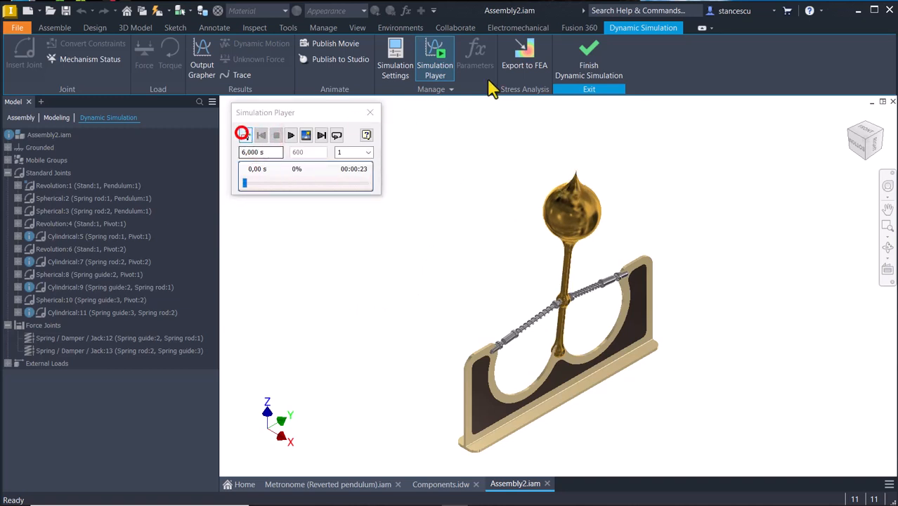
pyautogui.click(589, 51)
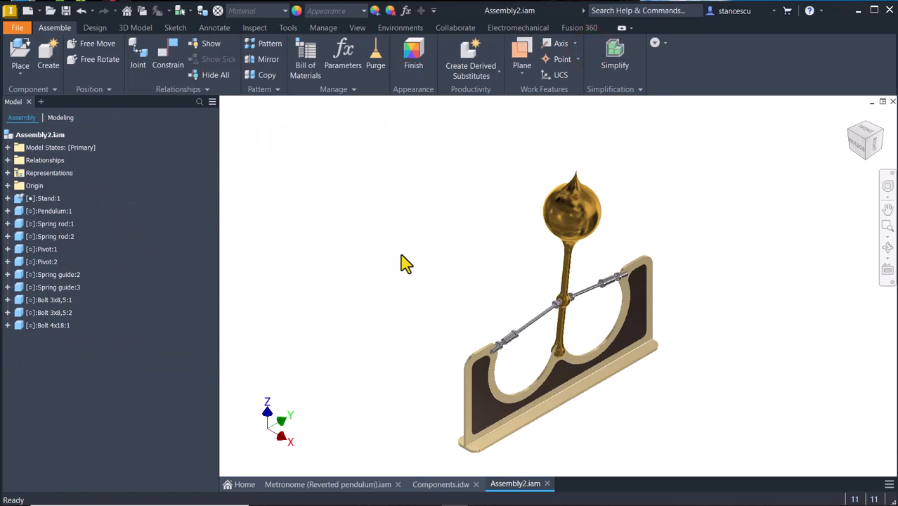